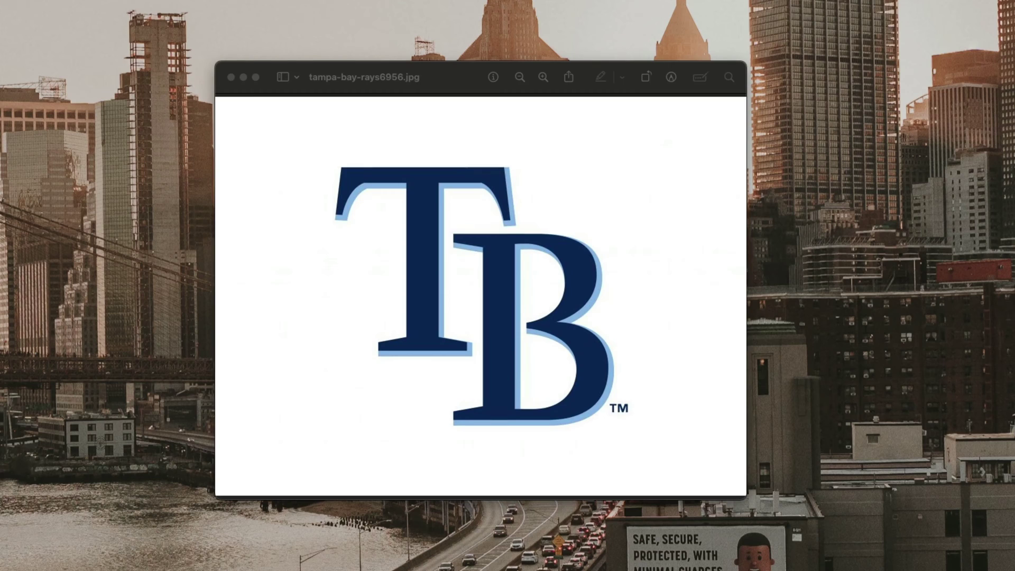
- Close the logo preview and load tampa-bay-rays6956.jpg into Vectorizer.AI for tracing
left_click(422, 69)
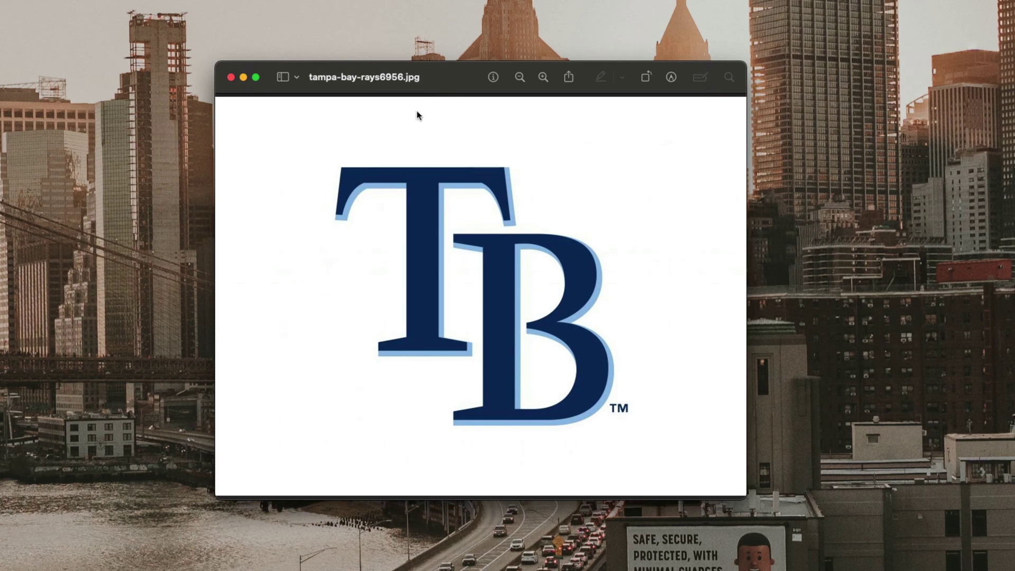
left_click(231, 77)
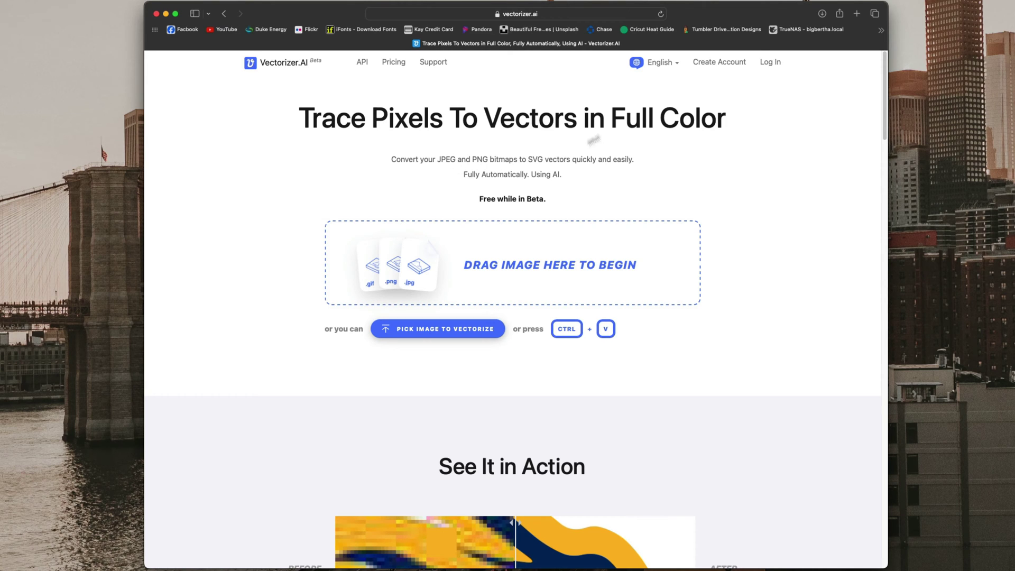
left_click_drag(925, 222, 598, 221)
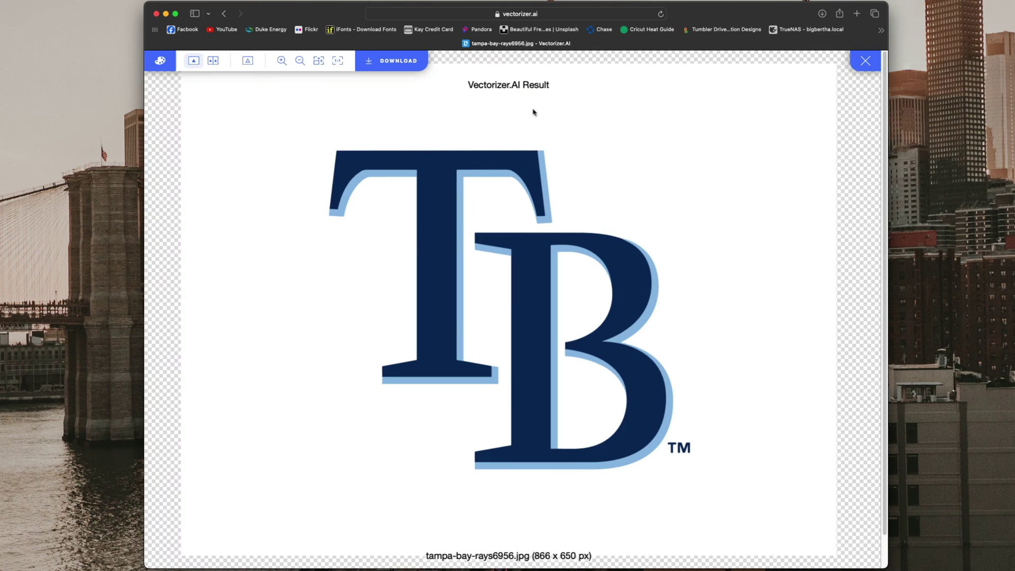
scroll(523, 111, "down", 3)
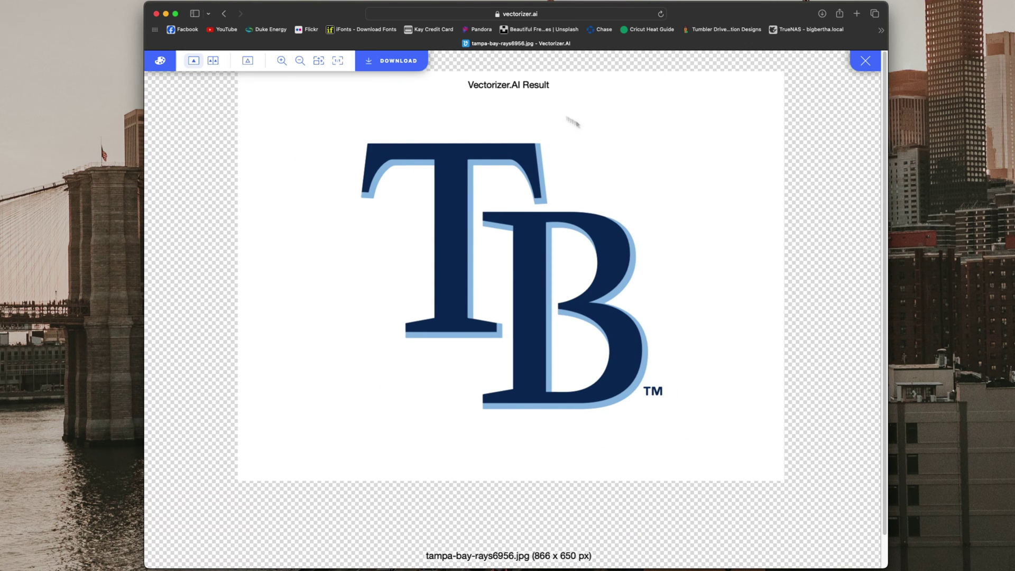
- Export the traced logo as an SVG with the Stroke shape outlines draw style and open the downloaded file
left_click(390, 61)
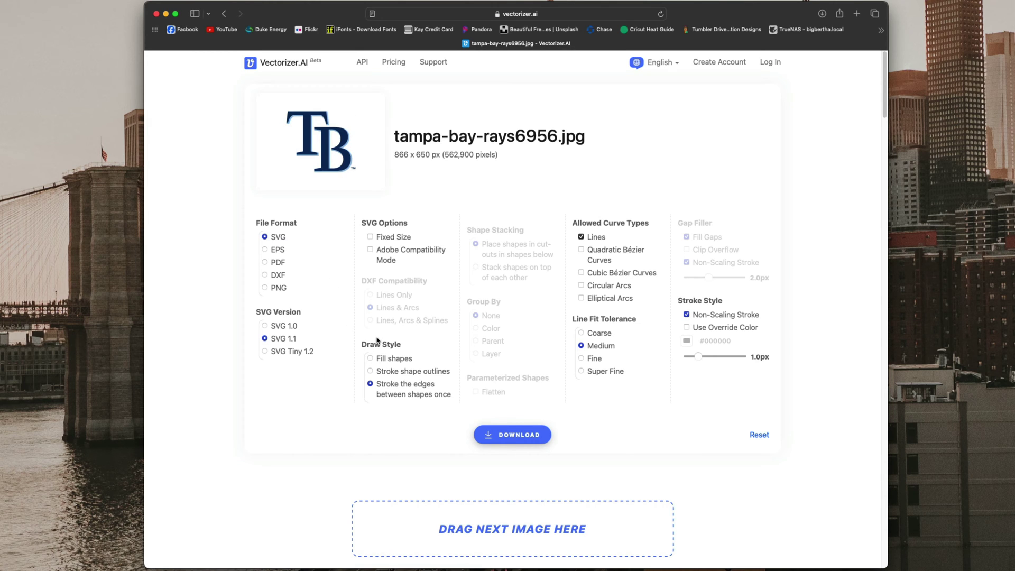
left_click(381, 372)
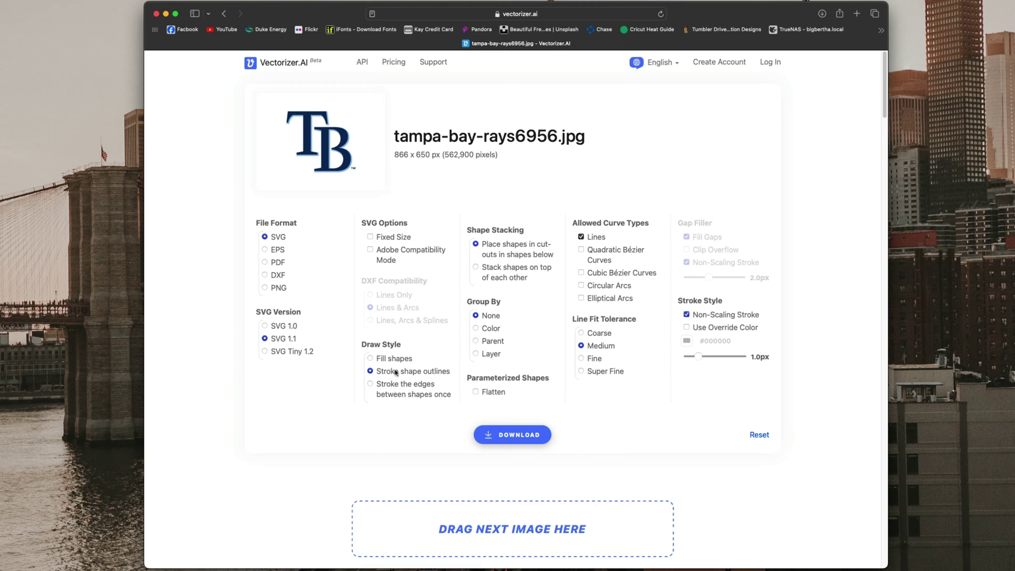
left_click(491, 430)
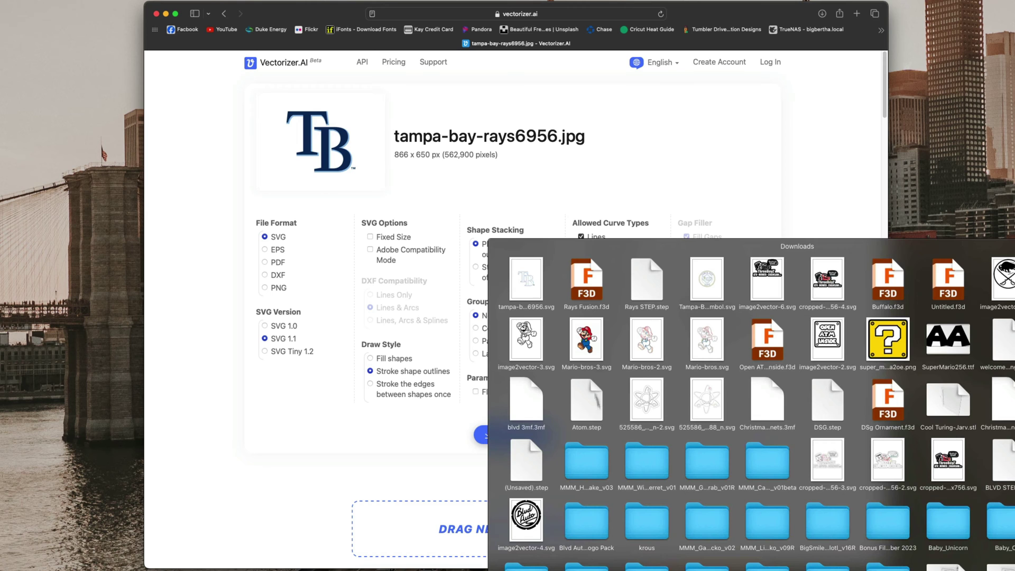
left_click(526, 279)
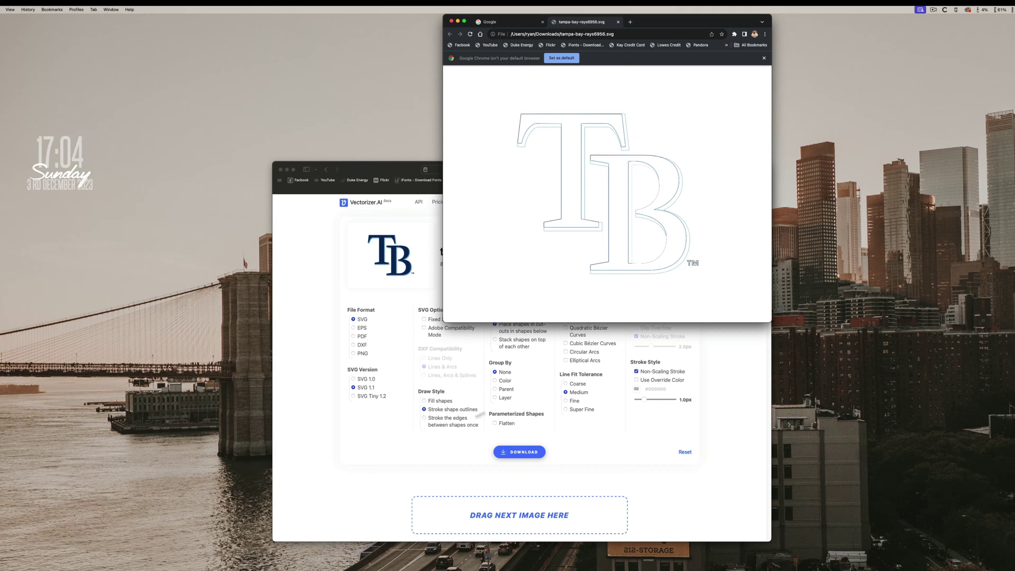
- Export the logo again with the draw style Stroke the edges between shapes once, and open tampa-bay-rays6956-2.svg
left_click(446, 452)
left_click(441, 421)
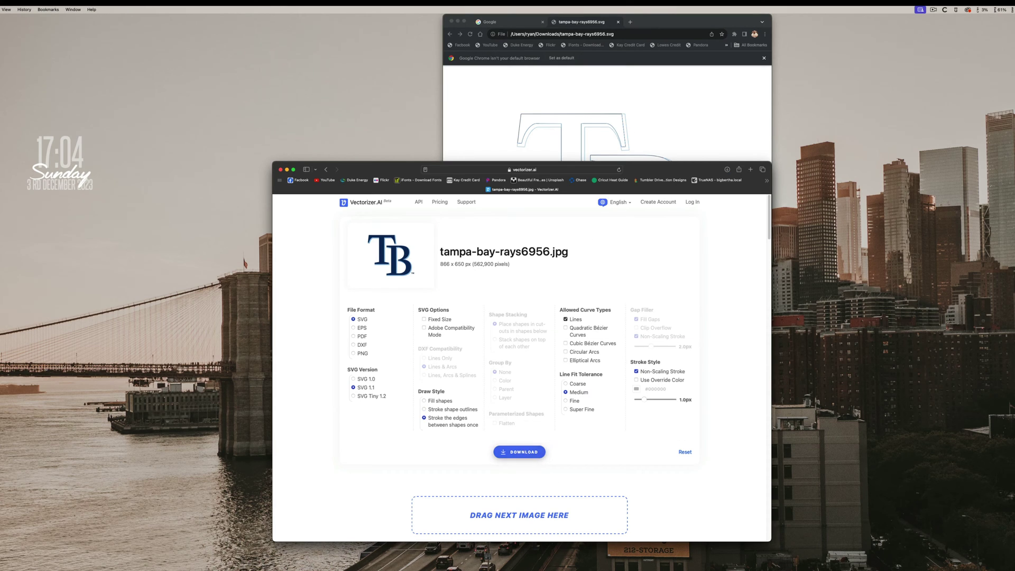
left_click(719, 562)
left_click(549, 358)
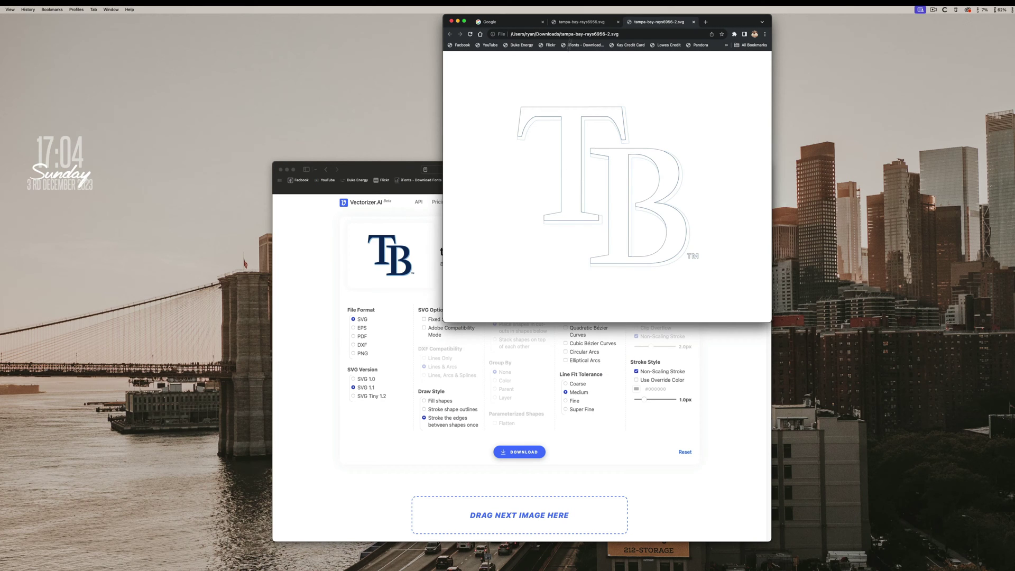
- Compare the two exported SVG outlines side by side in separate windows, and close the browser windows
left_click_drag(653, 22, 334, 50)
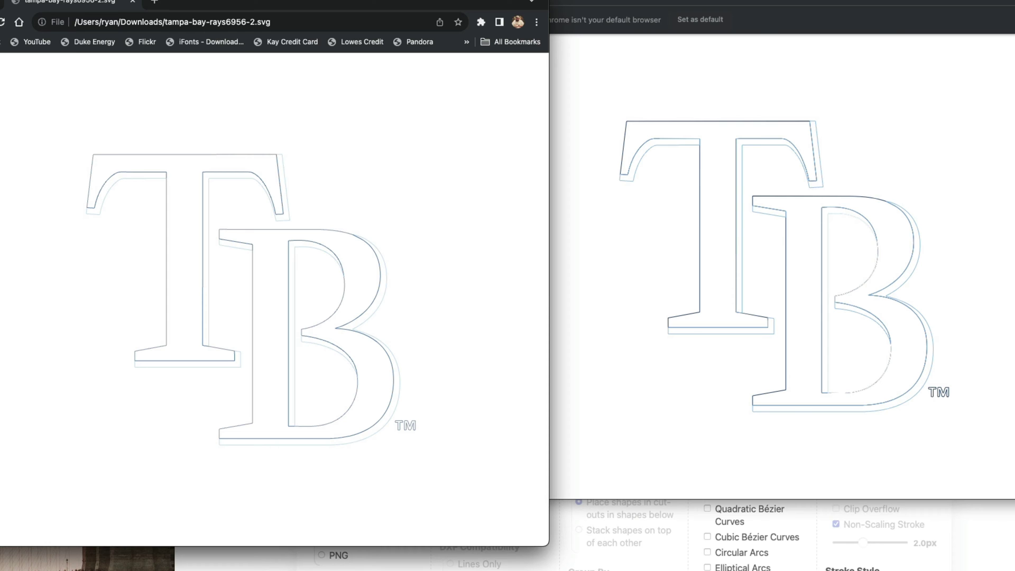
key("super+w")
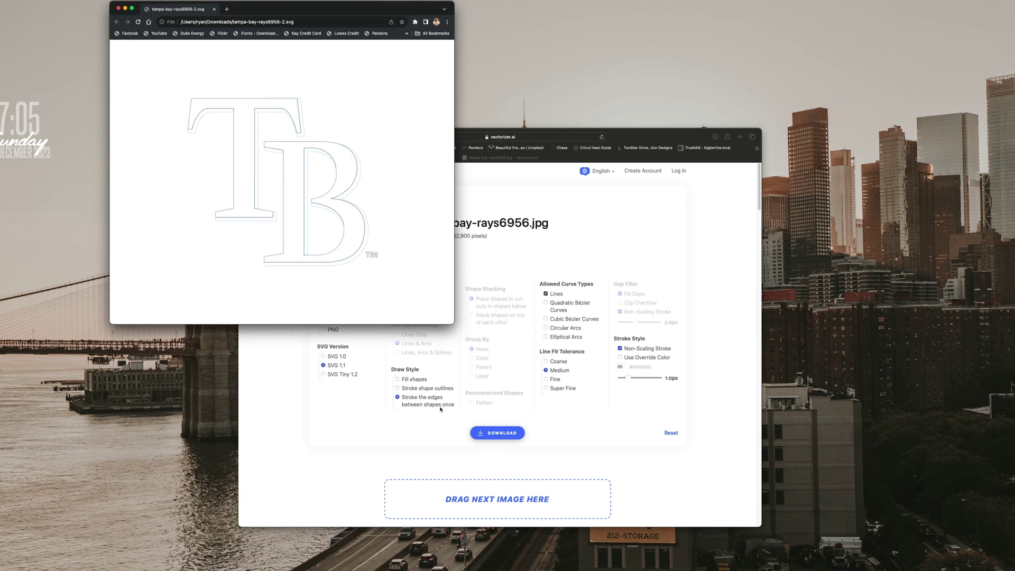
left_click(119, 9)
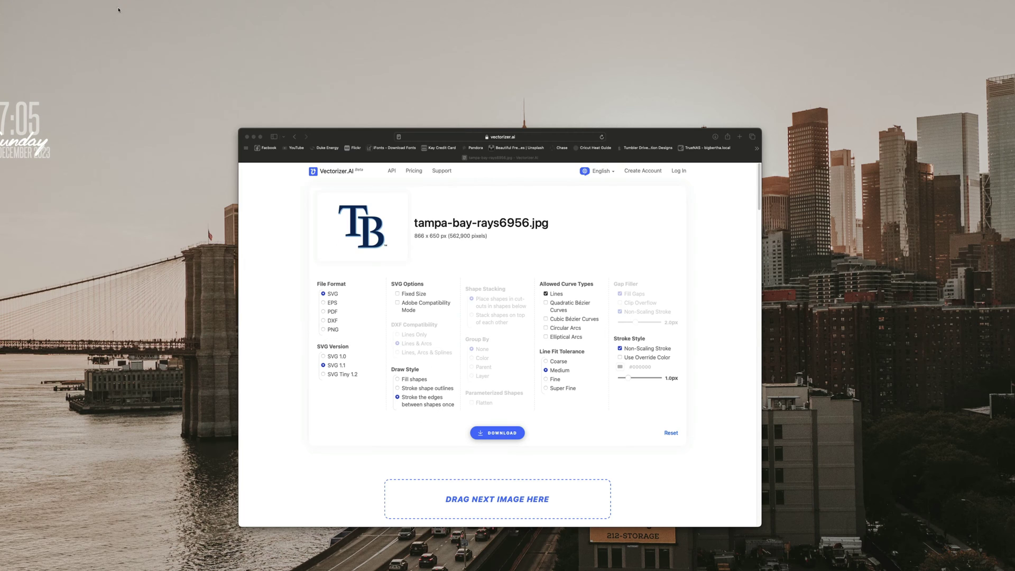
left_click(246, 137)
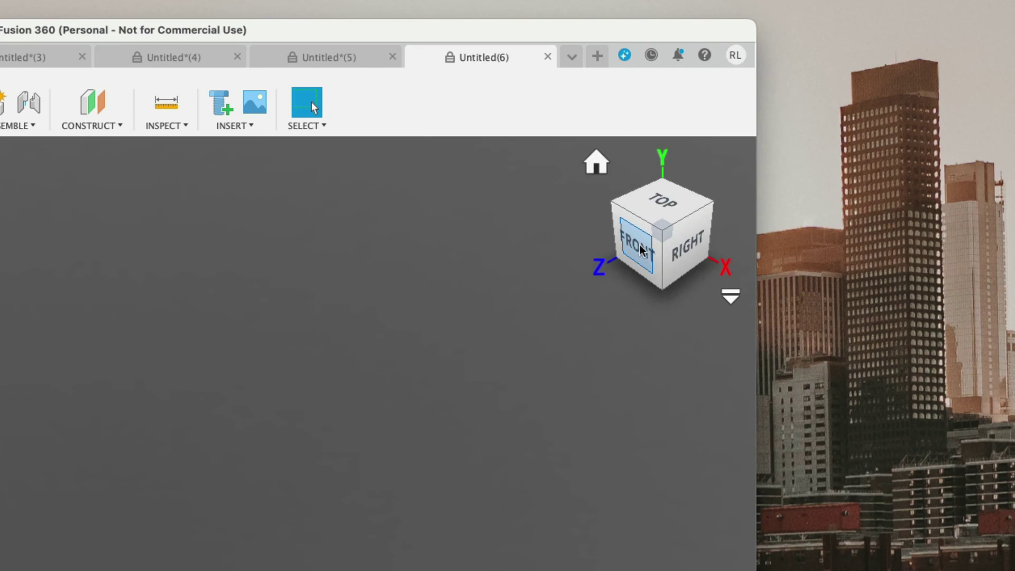
- In Fusion 360, orient the model to the front view and start a sketch on the front XY plane
left_click(781, 130)
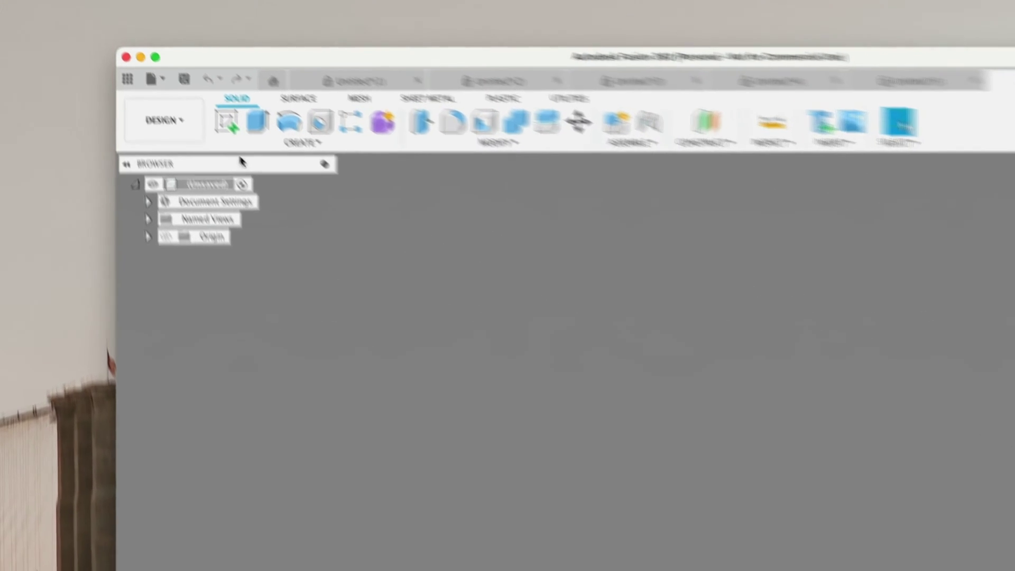
left_click(231, 129)
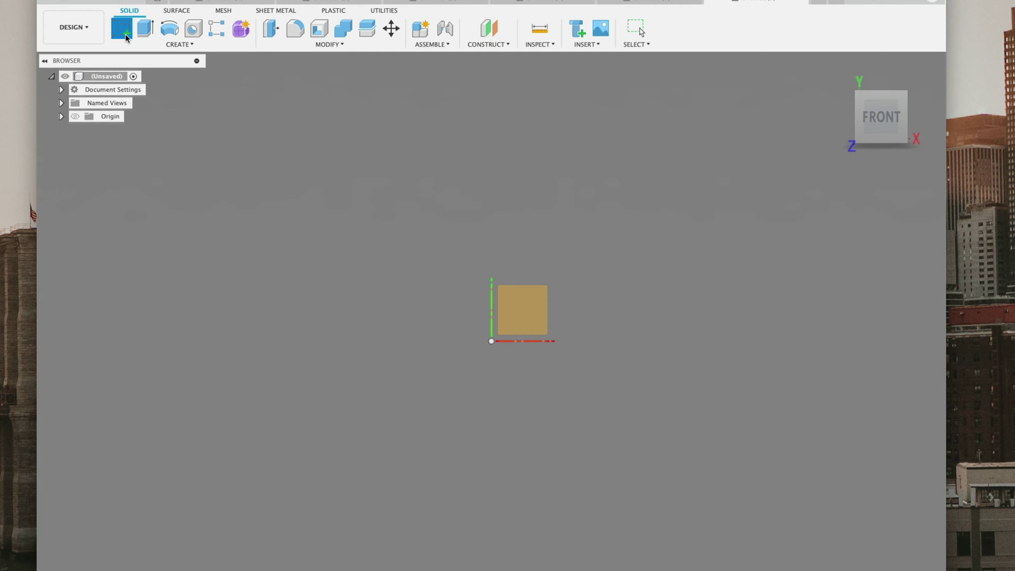
left_click(542, 318)
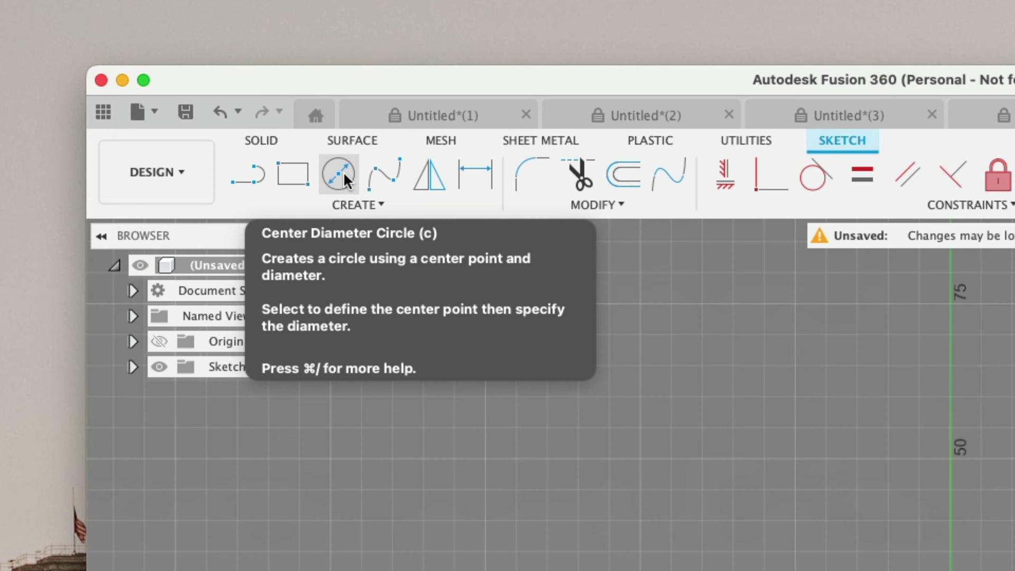
- Draw a center diameter circle of 95 mm at the origin
left_click(343, 178)
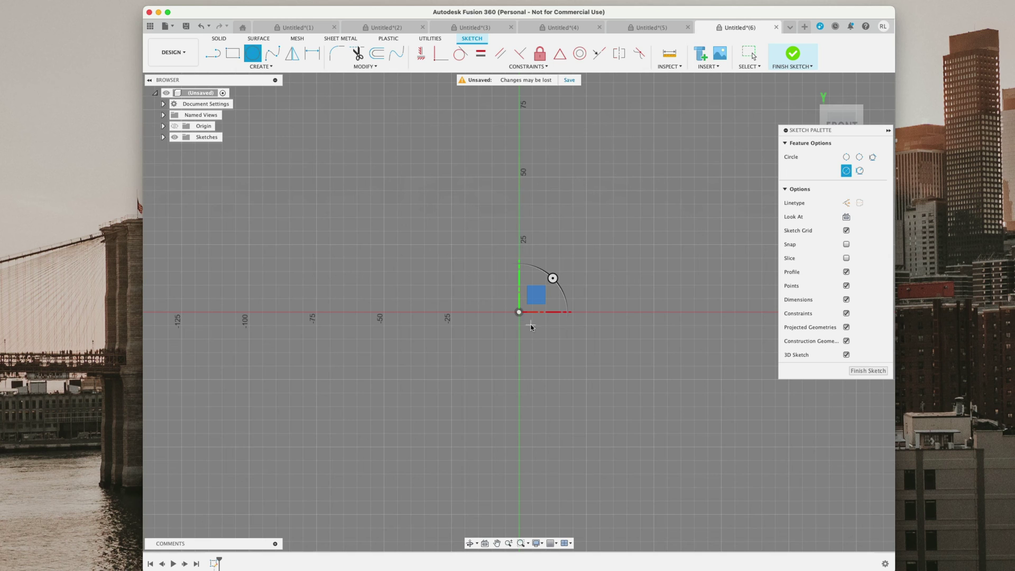
left_click(520, 312)
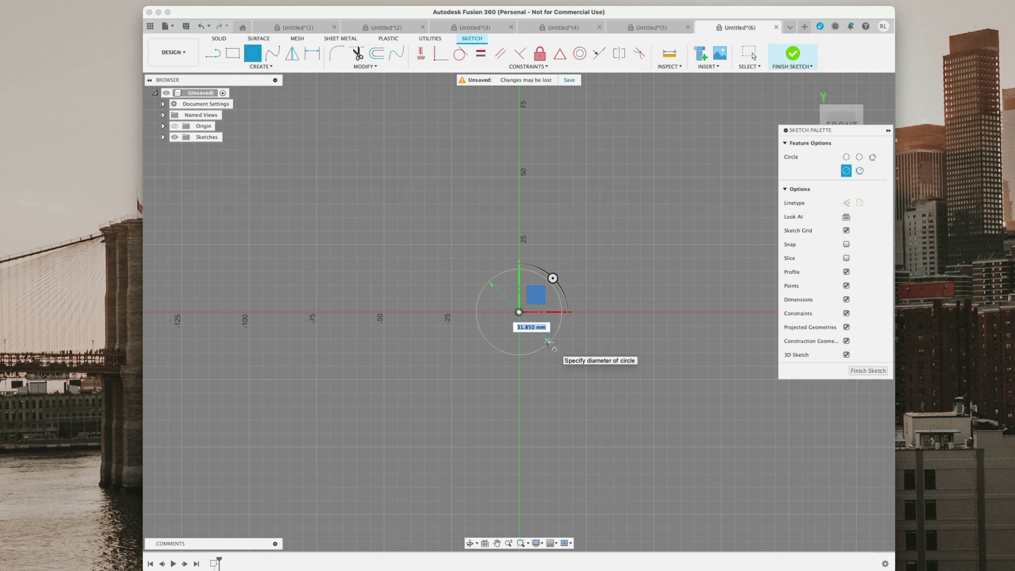
type("5")
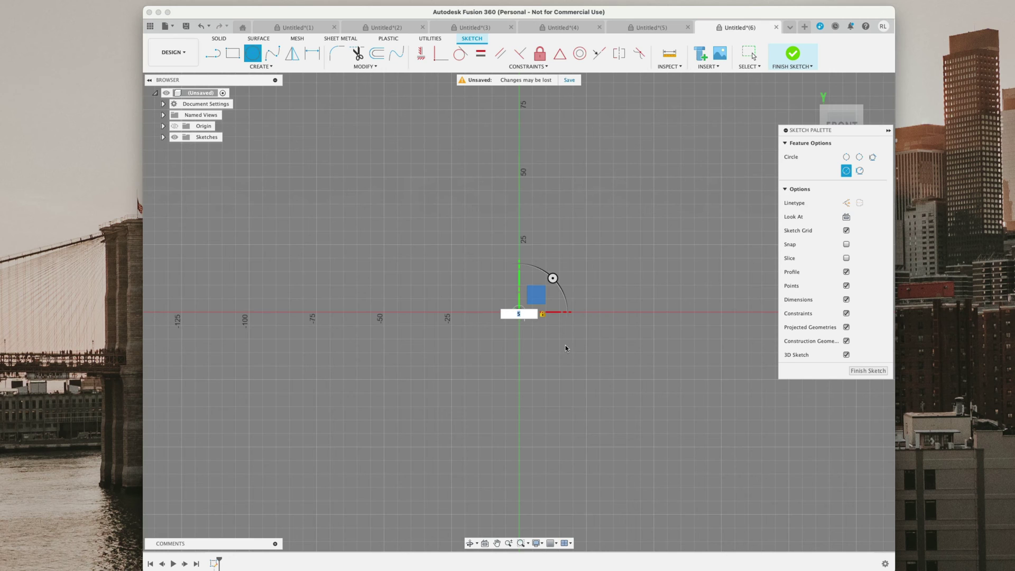
type("9")
key("BackSpace")
type("95")
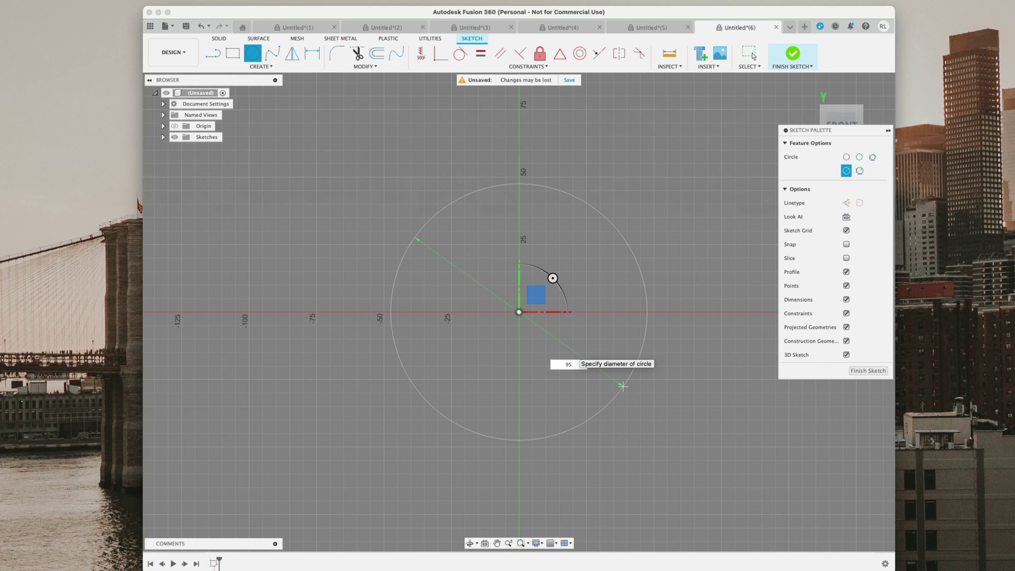
key("Return")
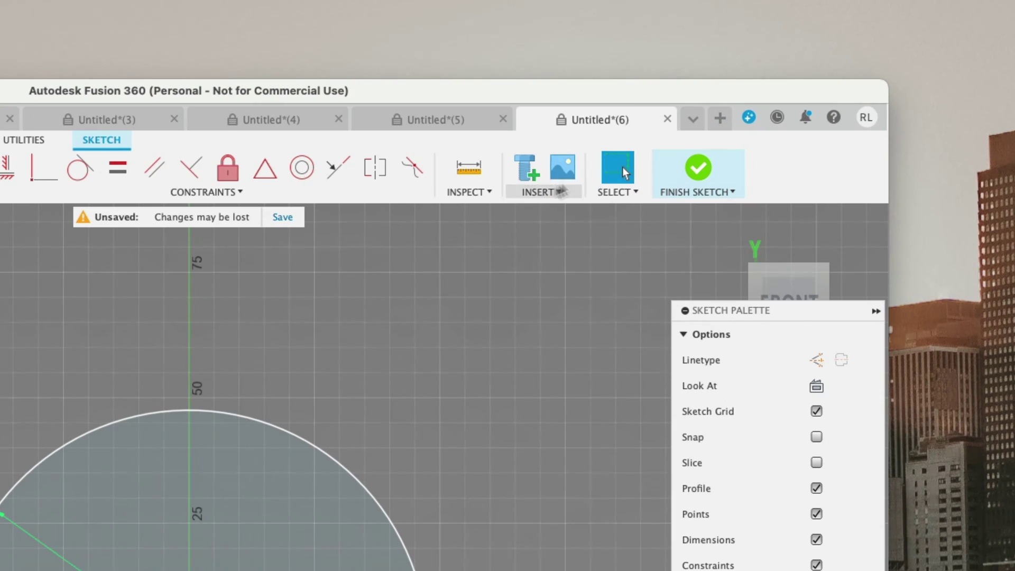
- Insert the SVG file tampa-bay-rays6956-2.svg from the computer's Downloads folder into the sketch
left_click(720, 66)
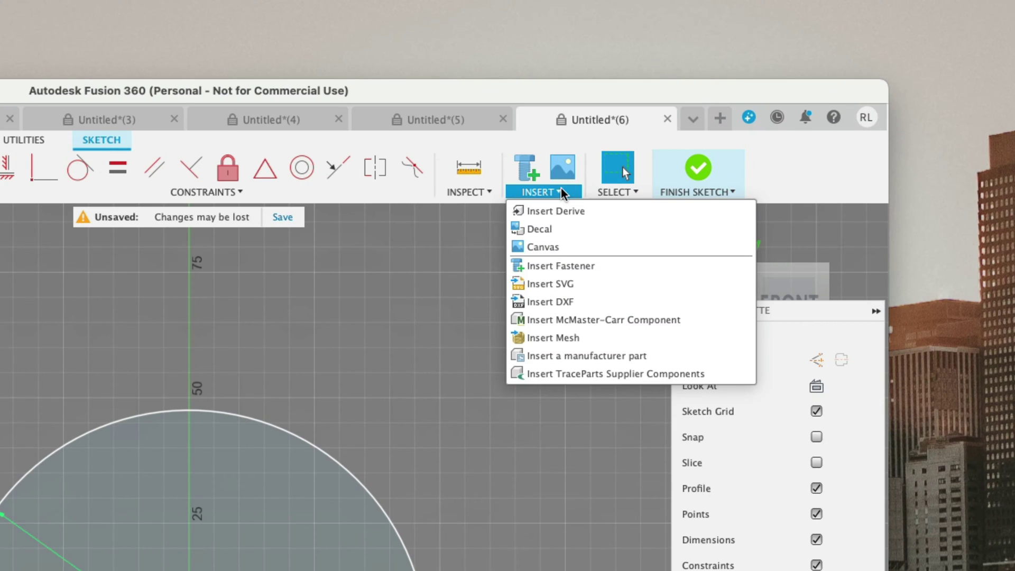
left_click(550, 284)
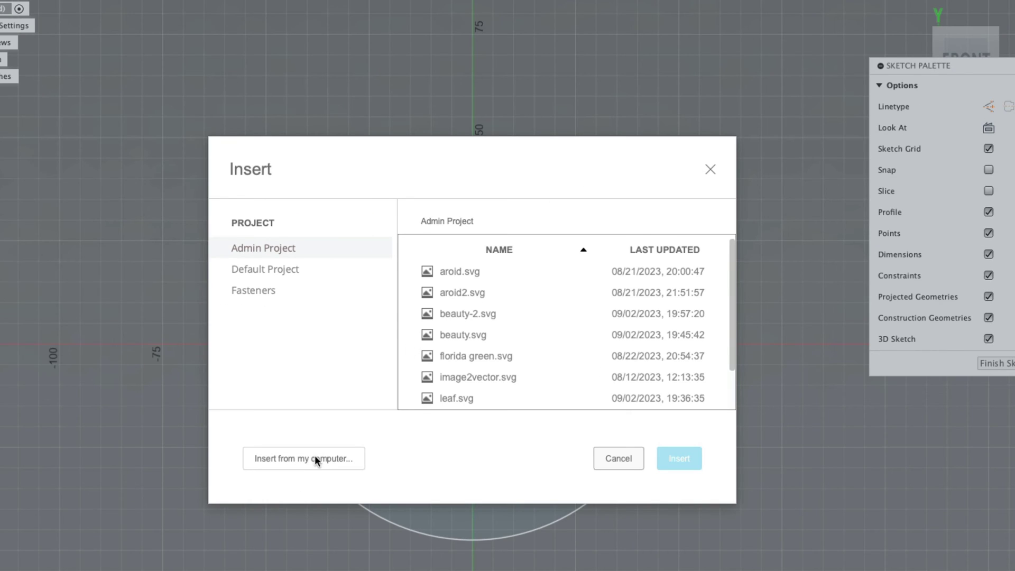
left_click(316, 458)
scroll(473, 367, "down", 5)
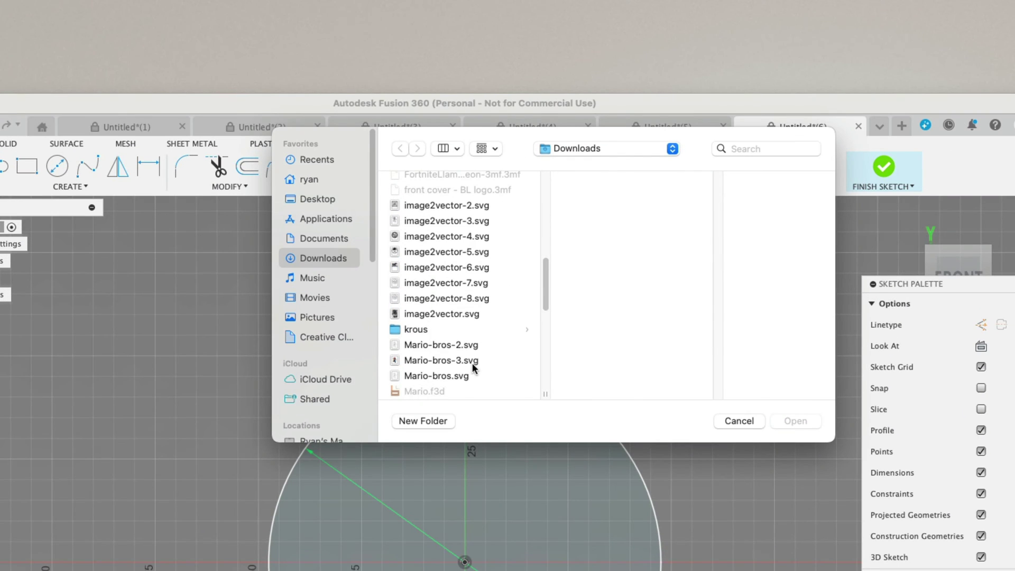
scroll(471, 363, "down", 10)
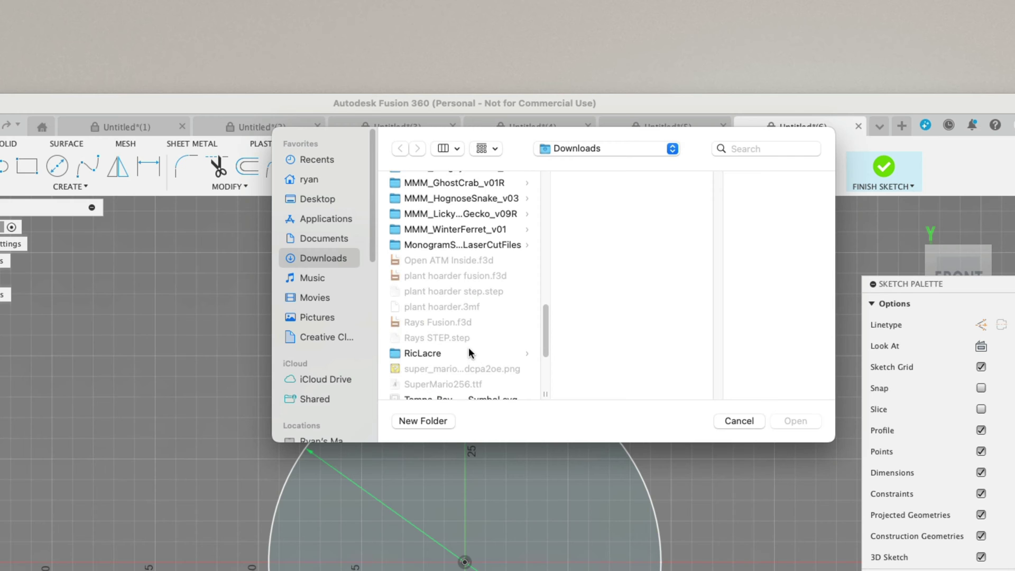
scroll(467, 351, "down", 6)
left_click(455, 335)
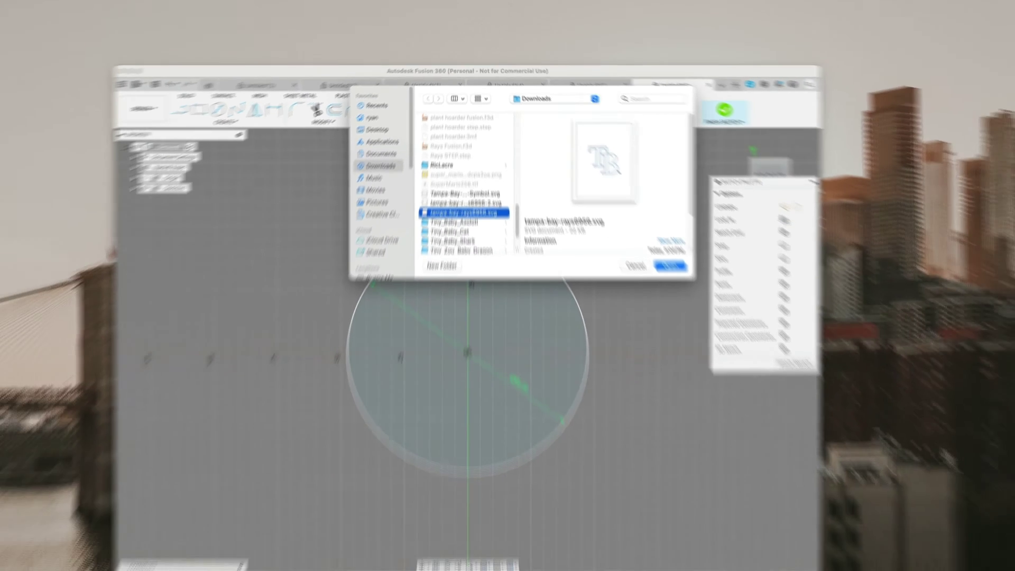
left_click(722, 570)
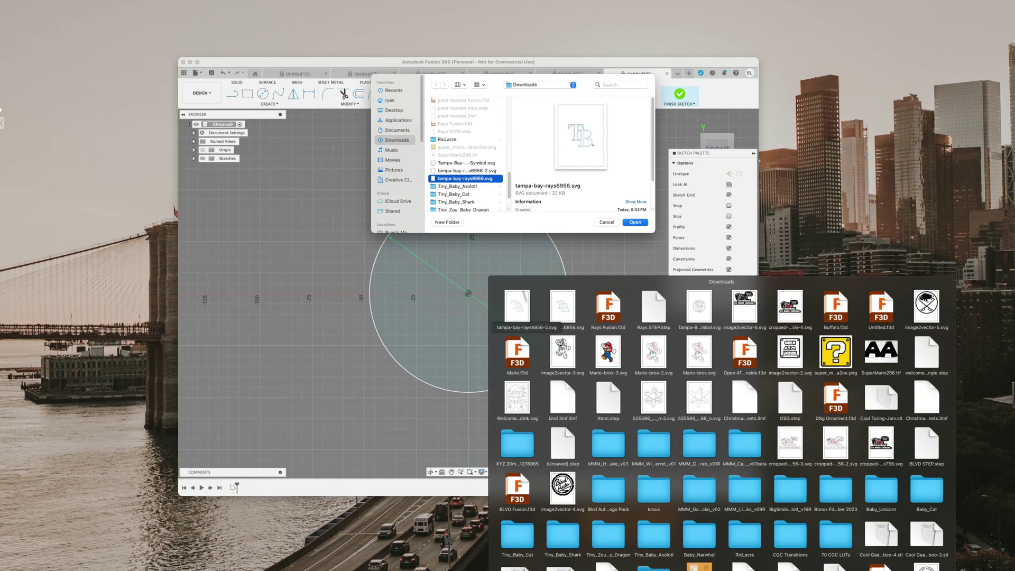
left_click(475, 171)
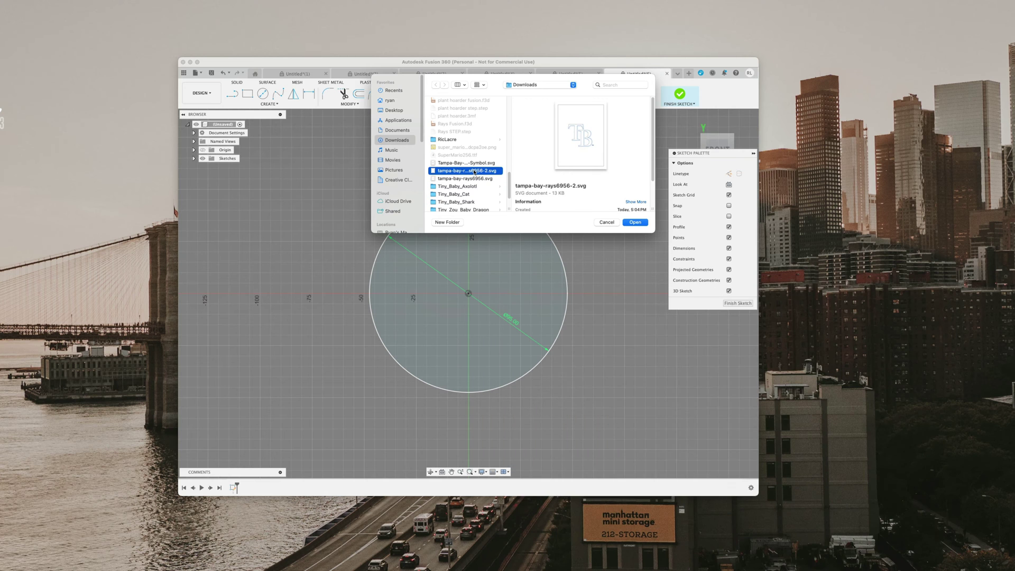
left_click(637, 222)
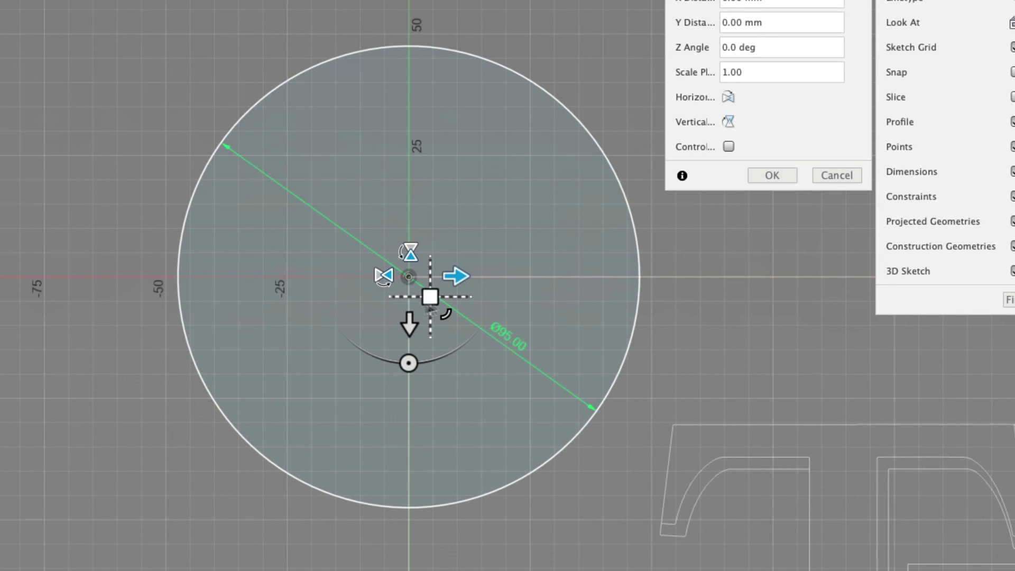
- Scale down and reposition the inserted TB logo so its letters fit within the 95 mm circle, and accept the placement
mouse_move(429, 297)
left_mouse_down()
mouse_move(117, 123)
mouse_move(38, 54)
mouse_move(25, 59)
left_mouse_up()
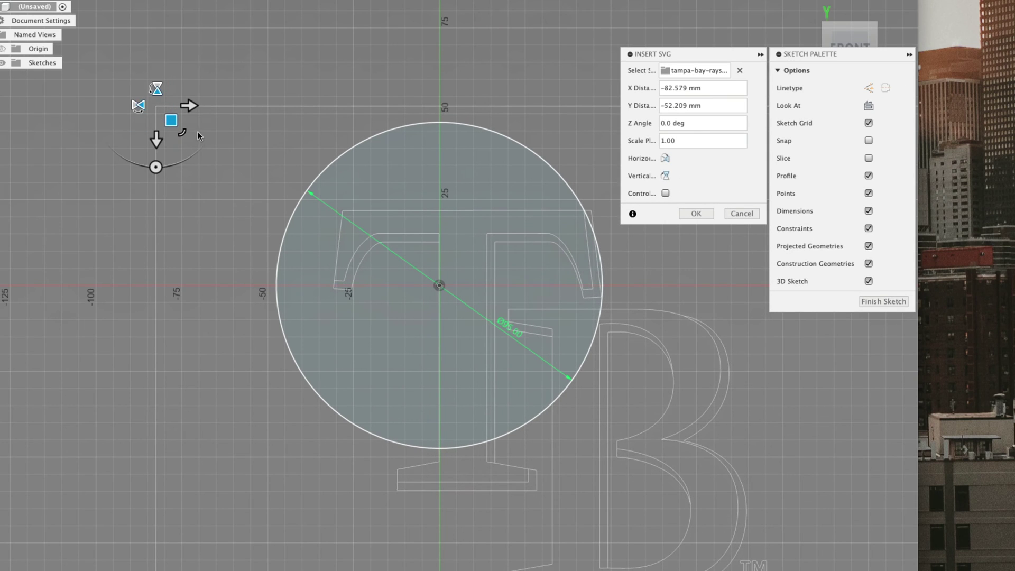
left_click_drag(183, 133, 177, 128)
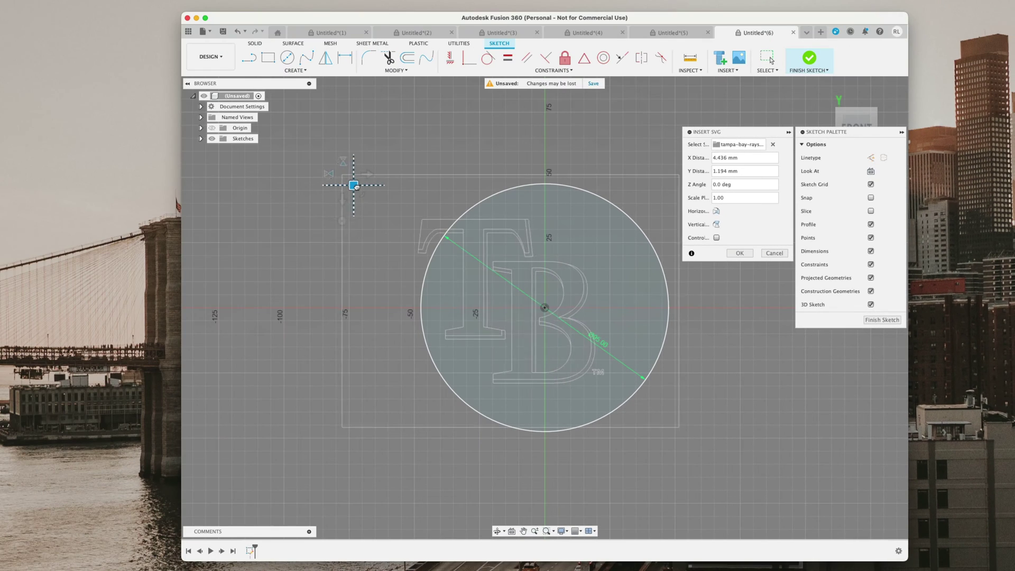
left_click_drag(357, 188, 386, 194)
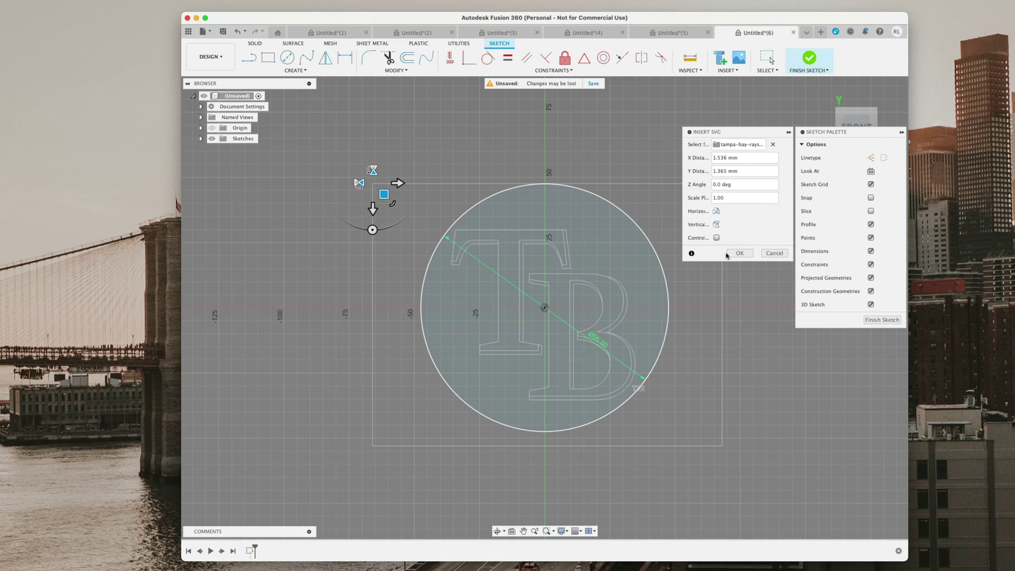
left_click(728, 254)
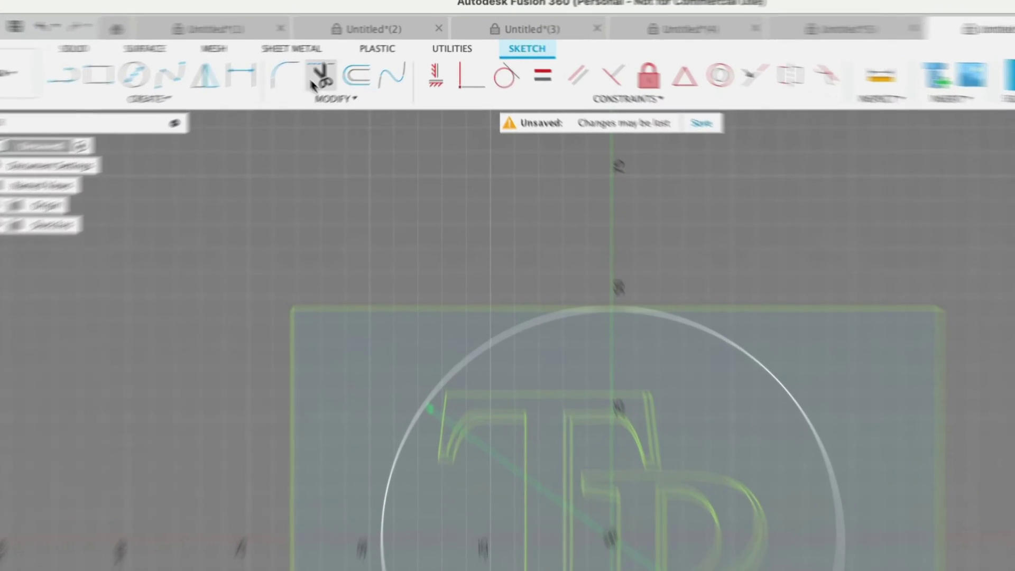
- Trim away the rectangular border lines surrounding the circle and the imported TB logo
left_click(383, 53)
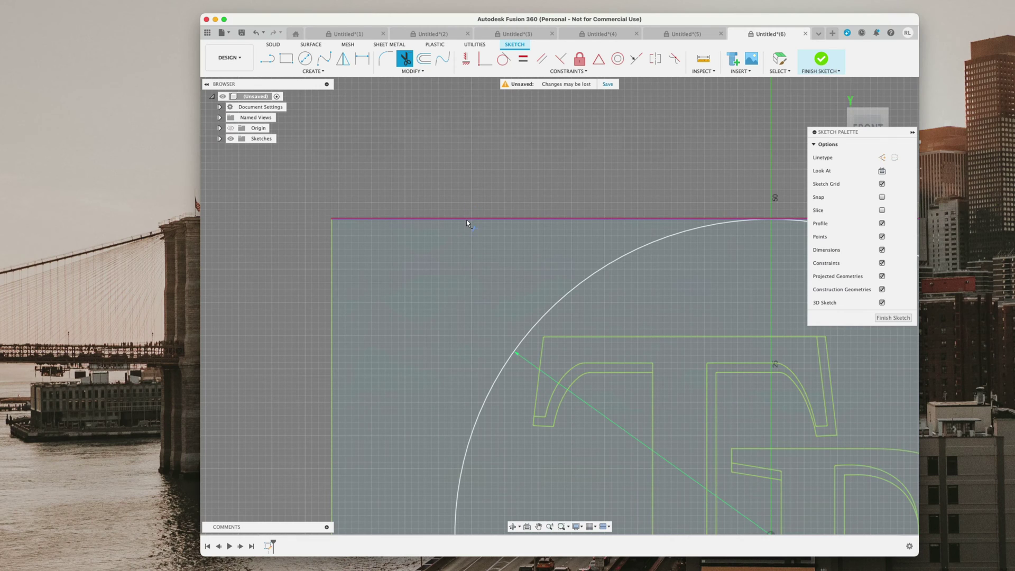
left_click(466, 220)
left_click(333, 285)
scroll(526, 219, "down", 3)
scroll(611, 212, "down", 1)
middle_click_drag(604, 179, 466, 193)
scroll(524, 225, "up", 3)
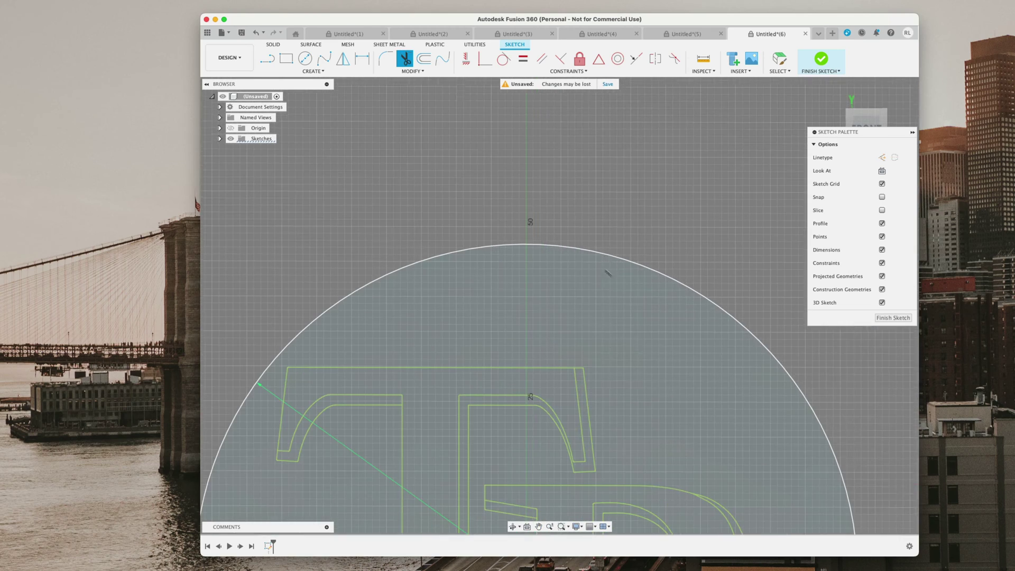
middle_click_drag(791, 431, 503, 265)
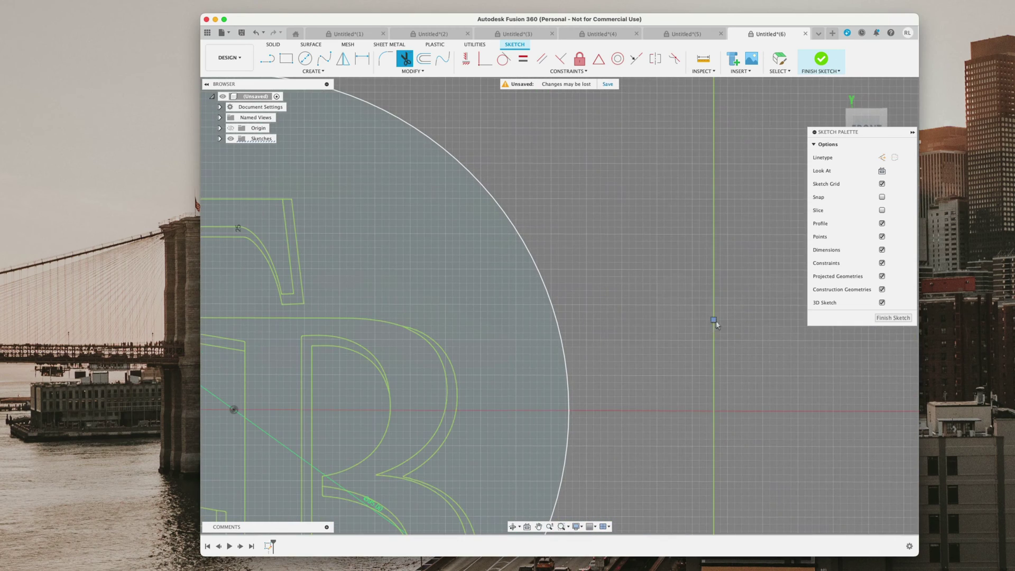
scroll(704, 379, "down", 6)
middle_click_drag(645, 524, 637, 381)
scroll(636, 381, "up", 3)
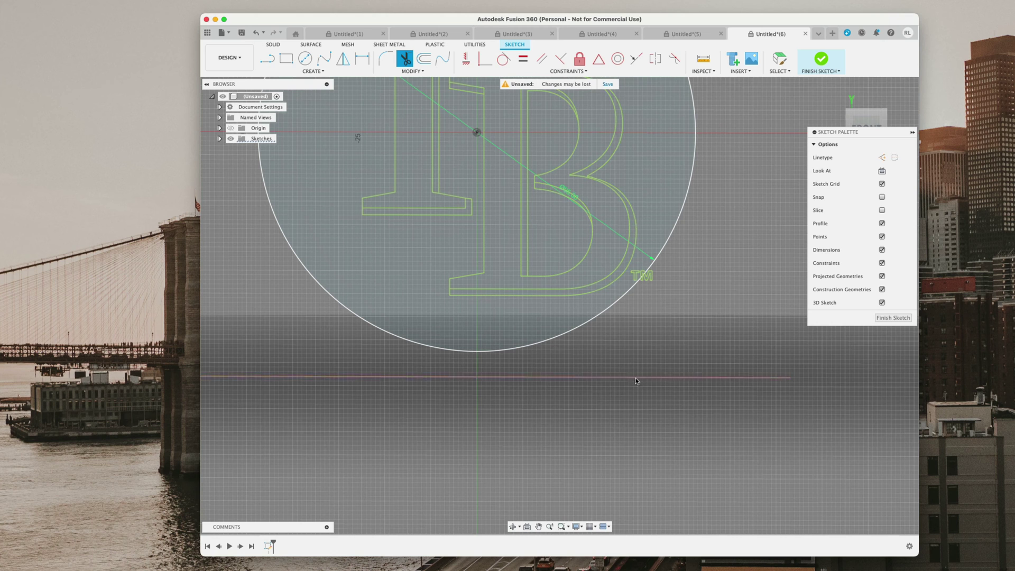
- Trim the outline segments of the small T in the TM mark beside the logo's B
scroll(654, 276, "up", 6)
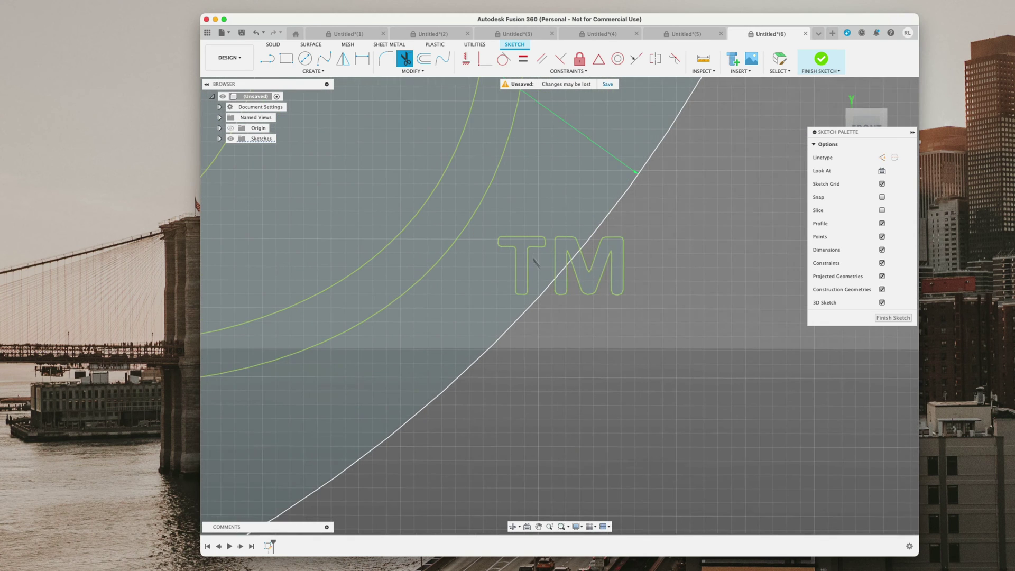
left_click(514, 254)
left_click(500, 237)
left_click(537, 238)
left_click(528, 270)
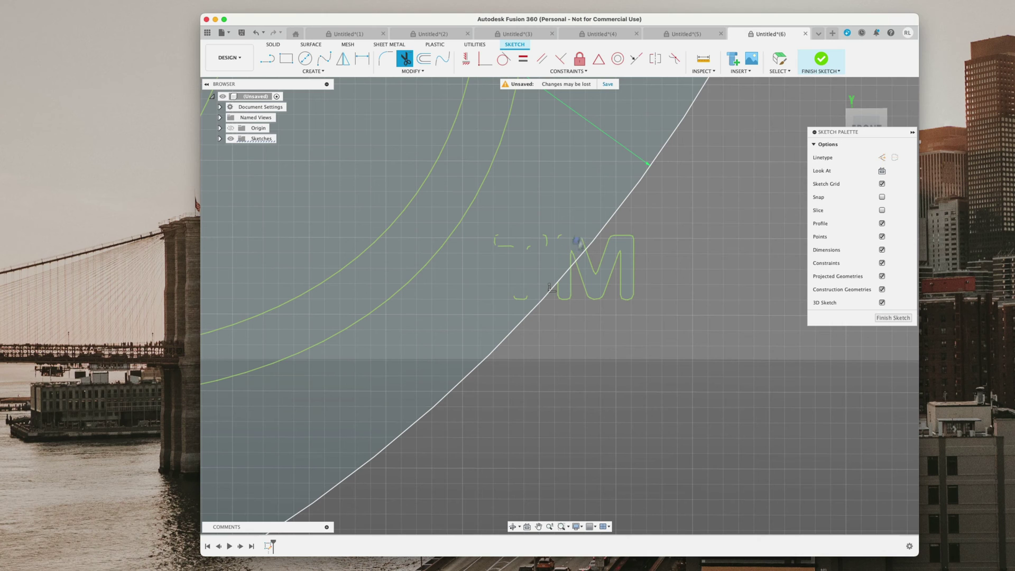
- Trim the outline segments of the small M in the TM mark and finish the sketch
left_click(582, 283)
left_click(565, 291)
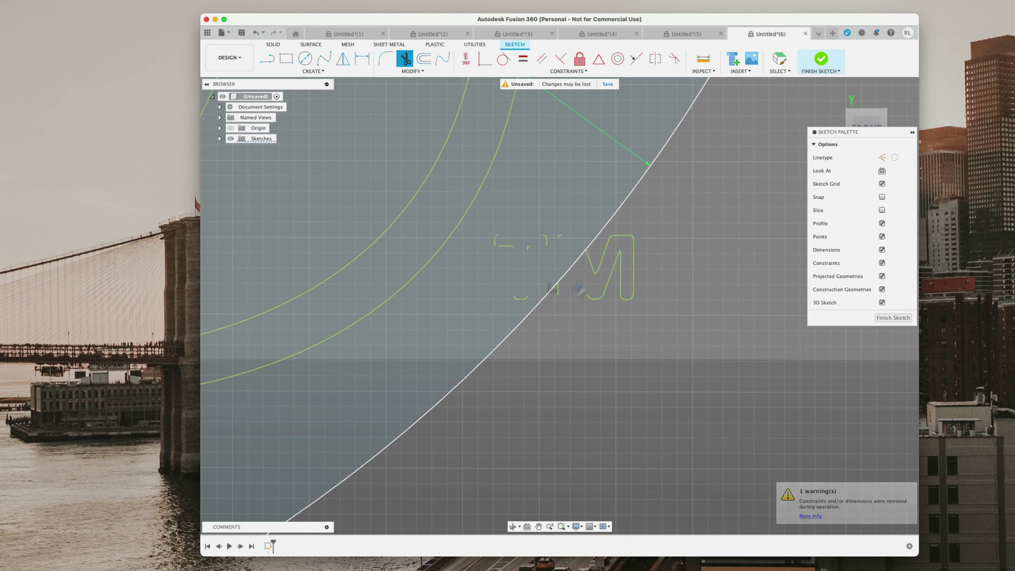
left_click(634, 267)
left_click(615, 270)
left_click(596, 272)
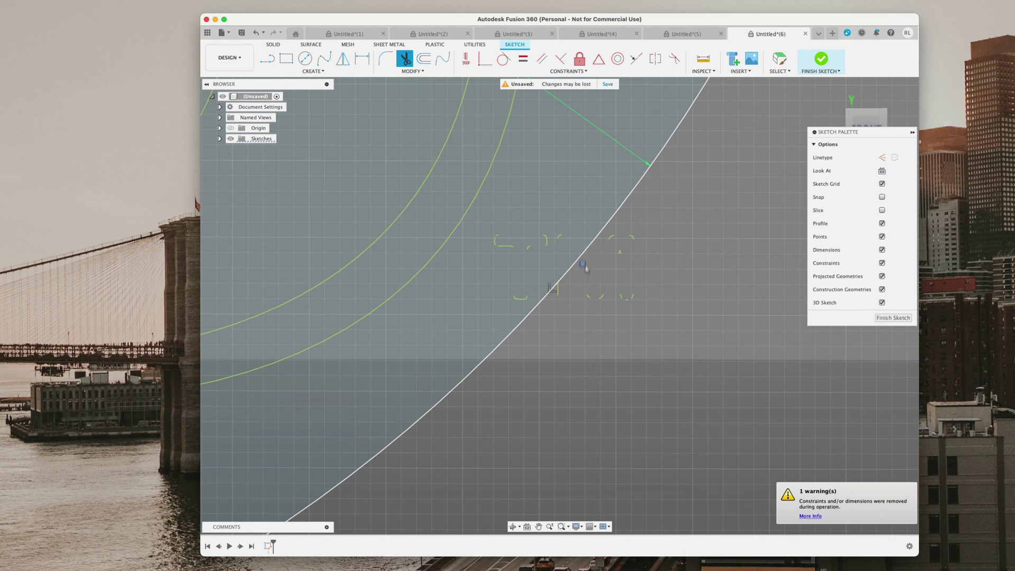
scroll(629, 246, "up", 3)
scroll(520, 295, "up", 3)
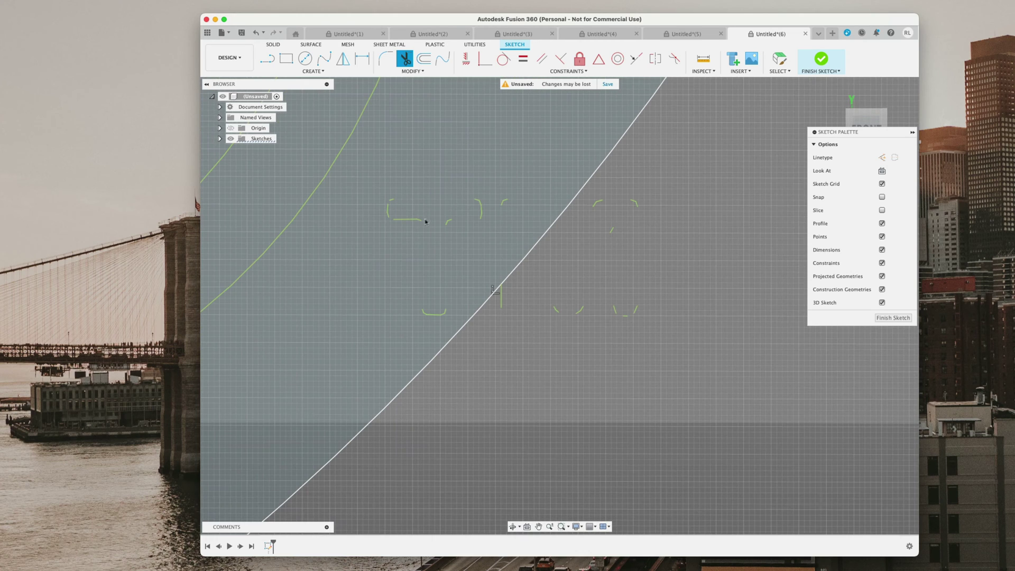
scroll(485, 202, "down", 8)
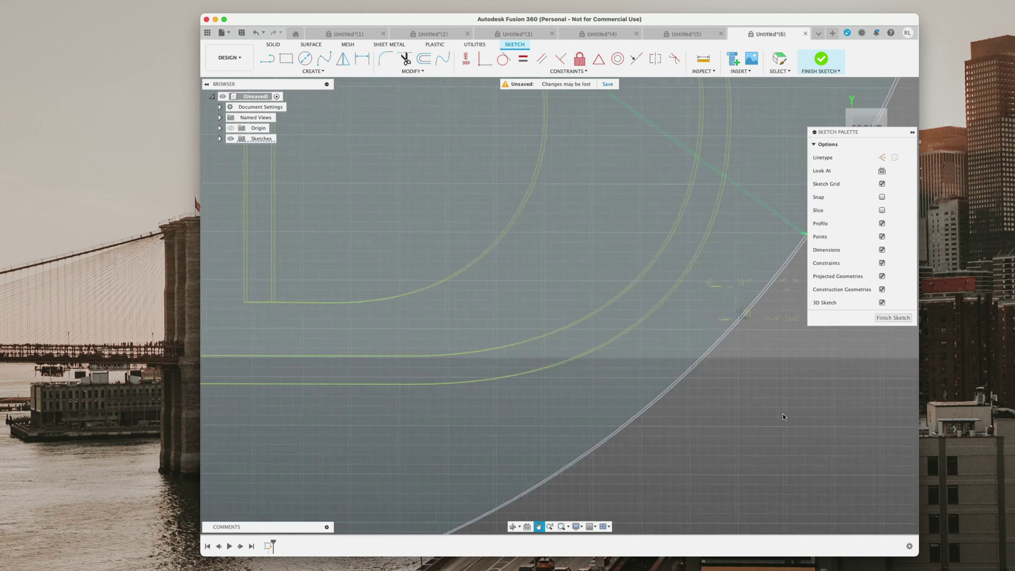
scroll(746, 419, "down", 10)
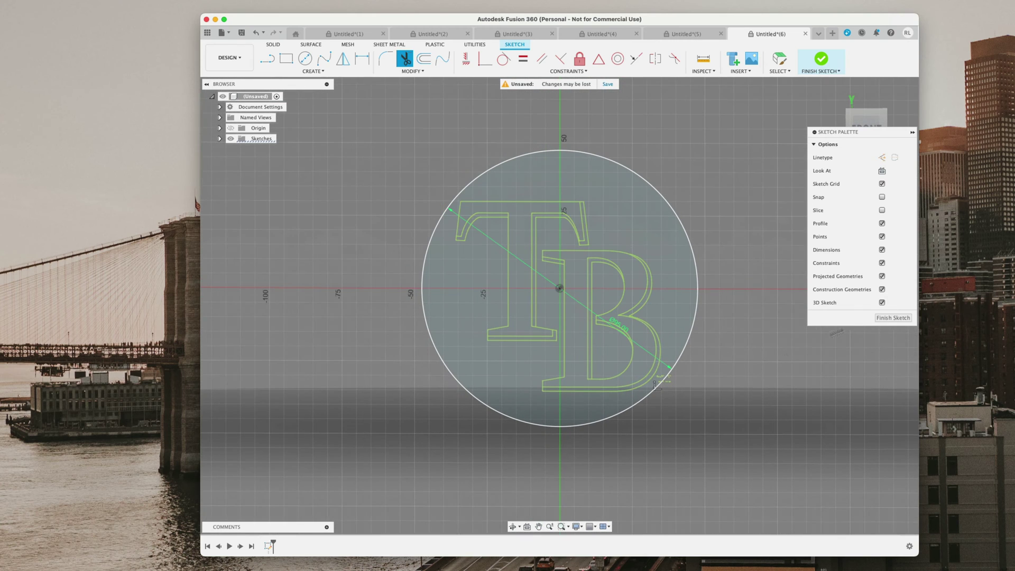
left_click(894, 318)
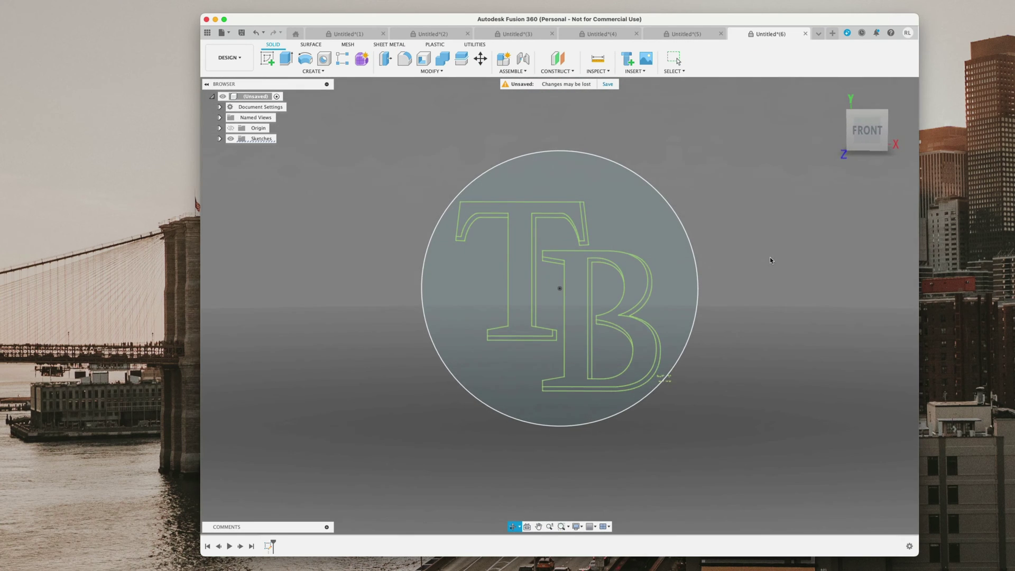
- Extrude all the circle and logo profiles by -4 mm as a new component
mouse_move(750, 136)
left_mouse_down()
mouse_move(658, 254)
mouse_move(426, 476)
left_mouse_up()
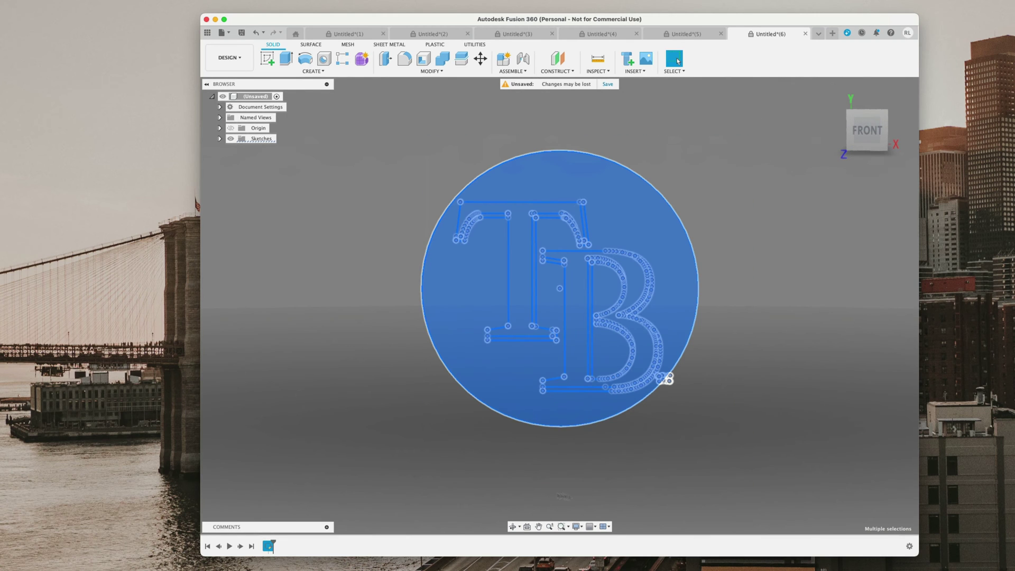
key("e")
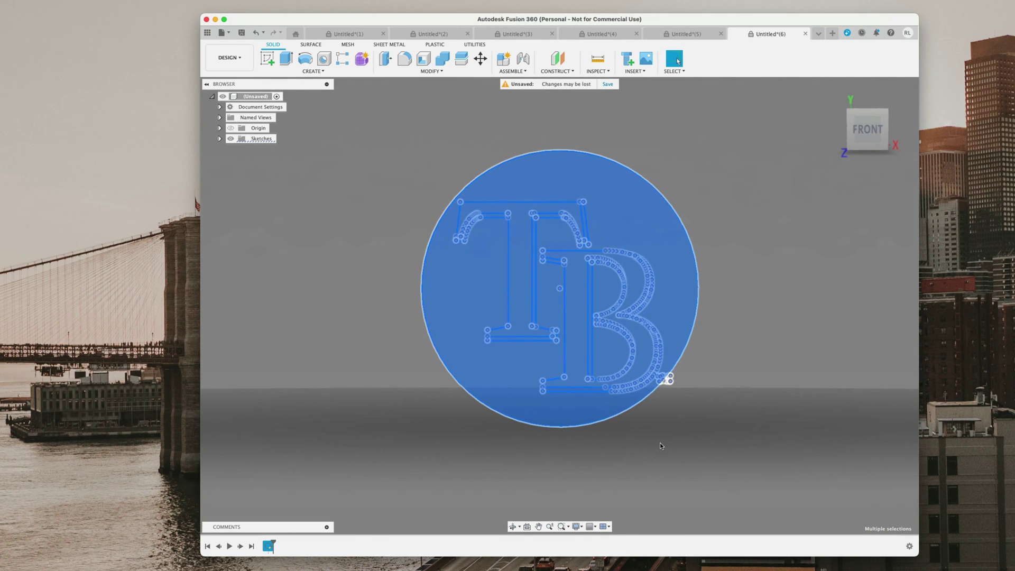
middle_click_drag(667, 445, 748, 372, "shift")
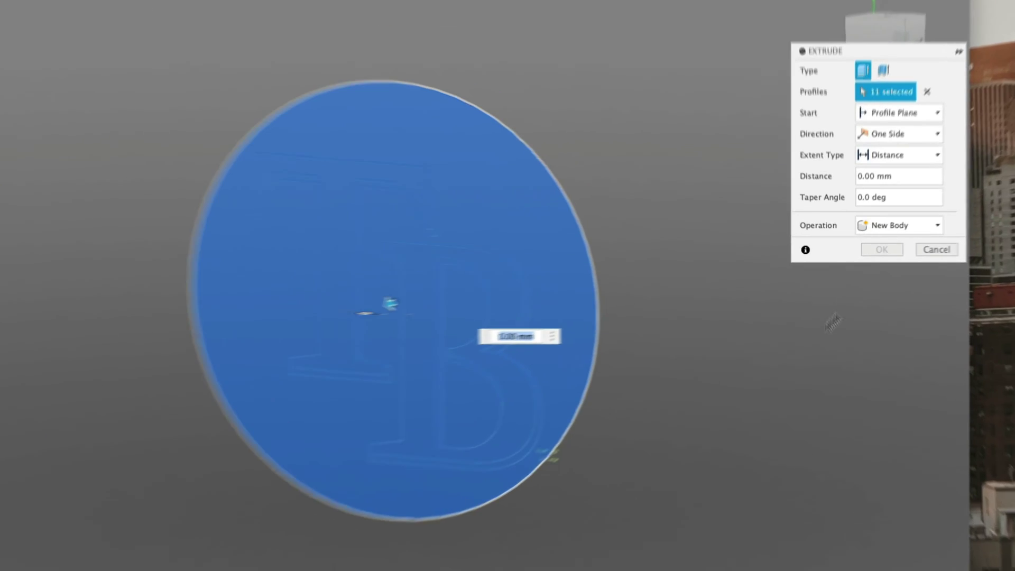
left_click(913, 167)
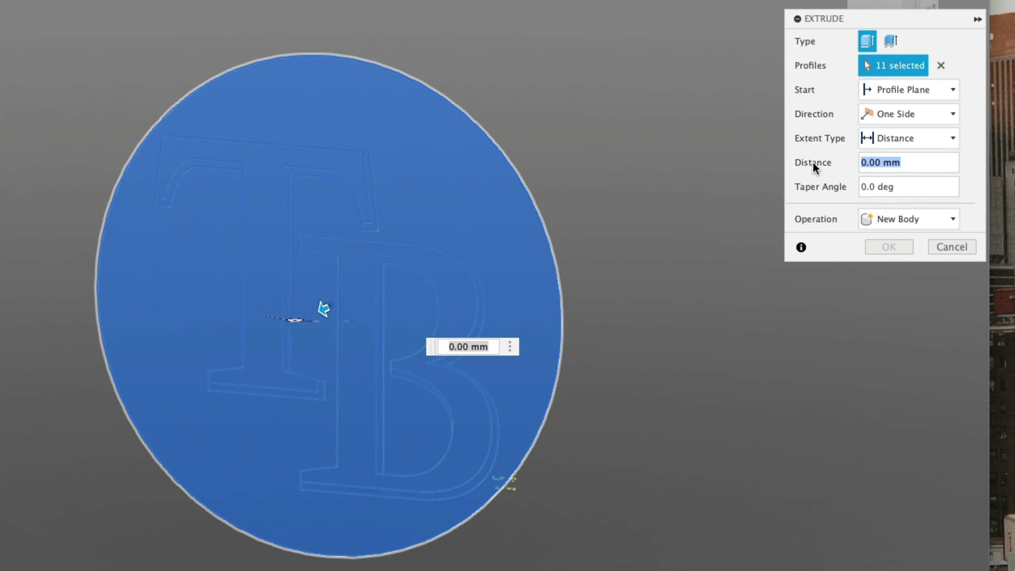
type("-4")
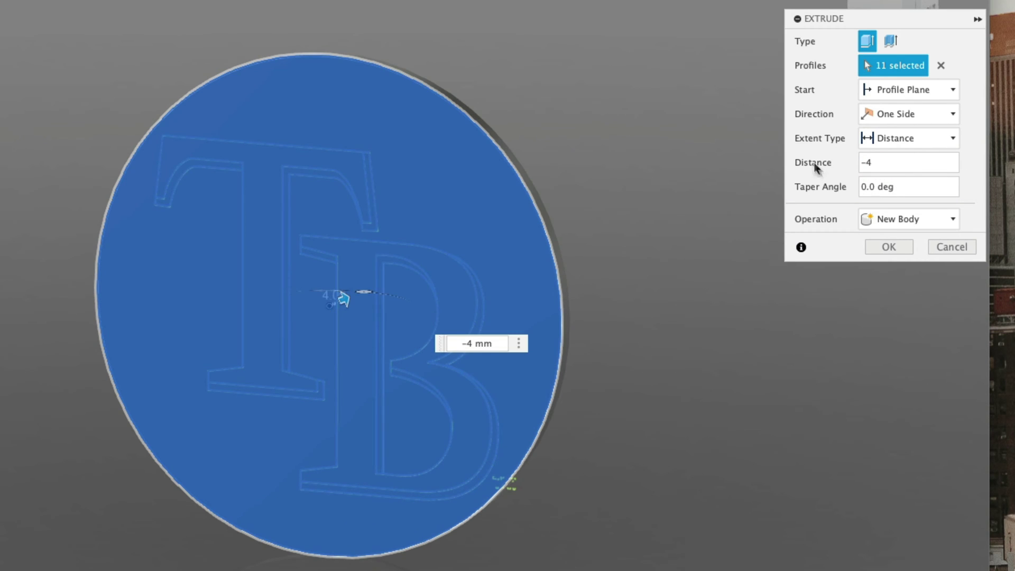
middle_click_drag(721, 421, 753, 405, "shift")
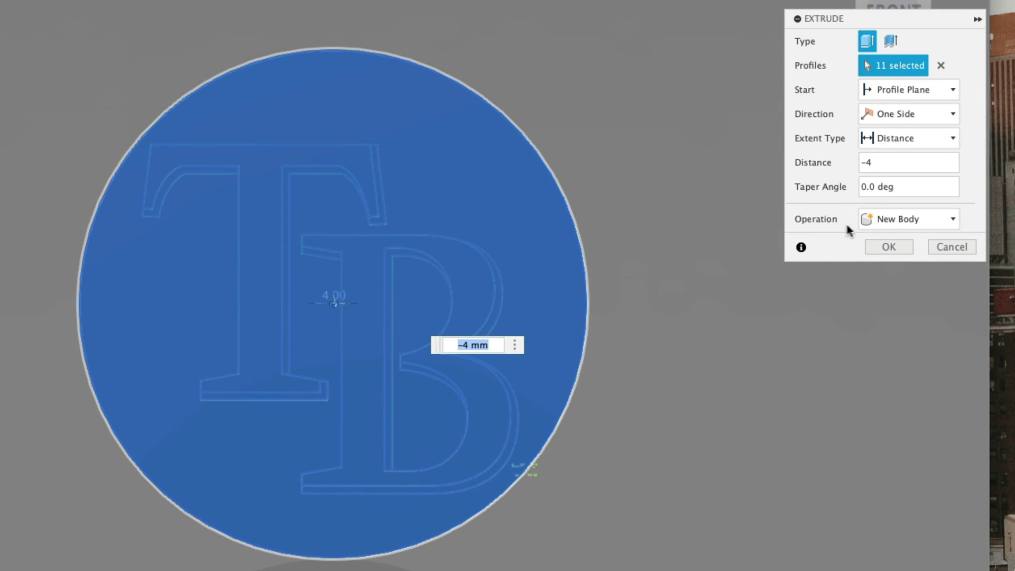
left_click(884, 221)
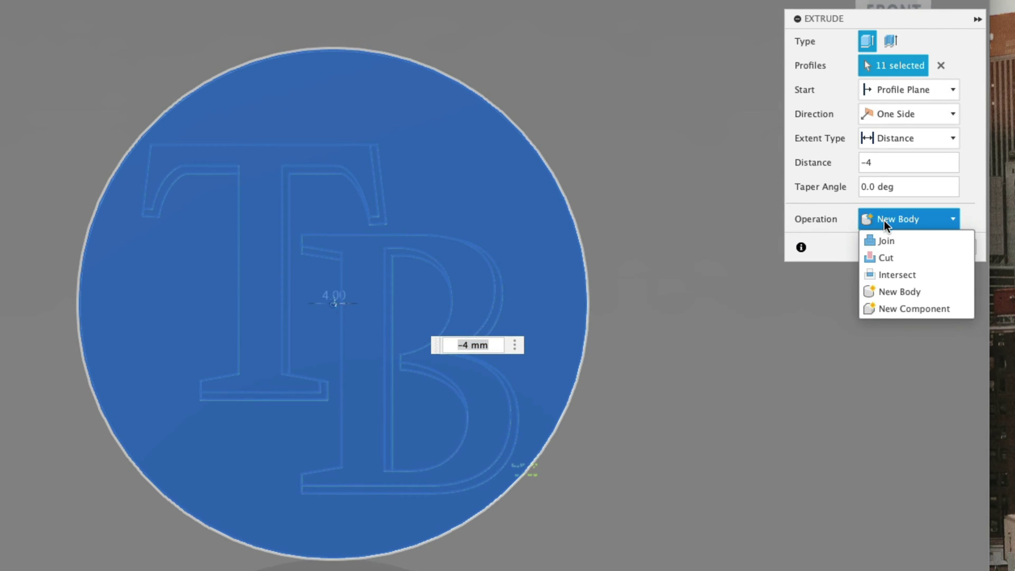
left_click(890, 307)
left_click(888, 247)
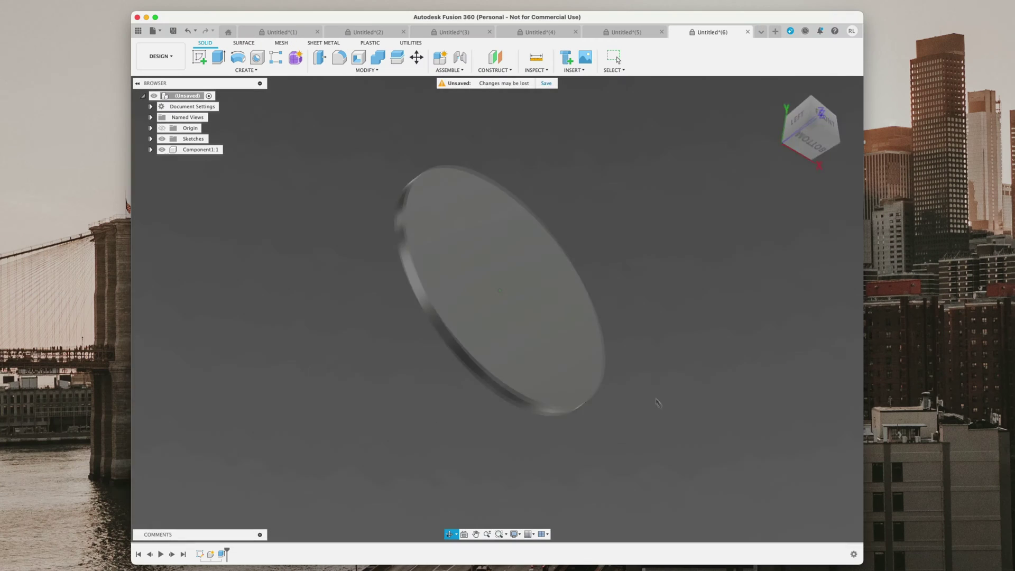
- Rename the extruded disc component as Back
middle_click_drag(658, 403, 605, 444, "shift")
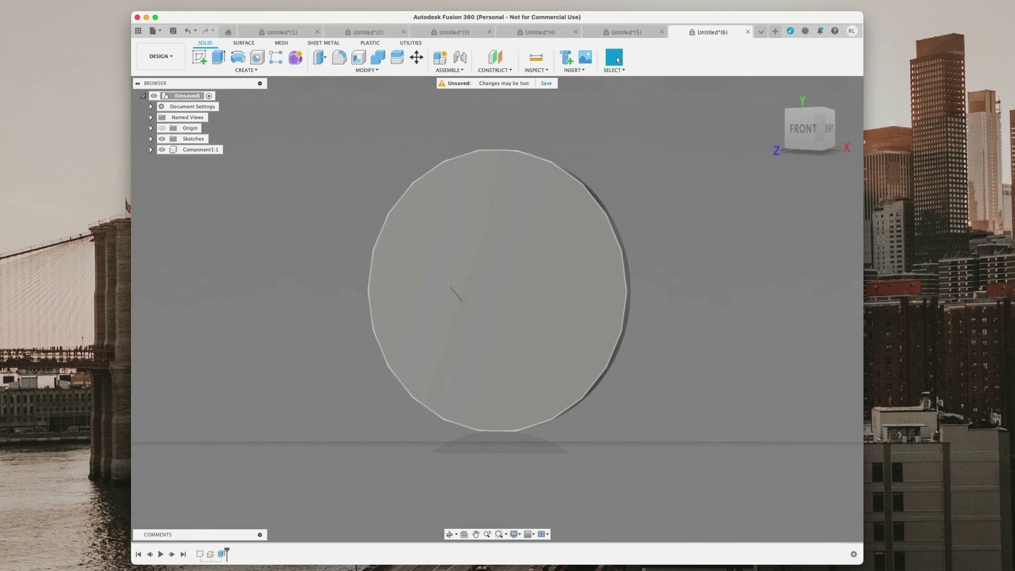
double_click(188, 150)
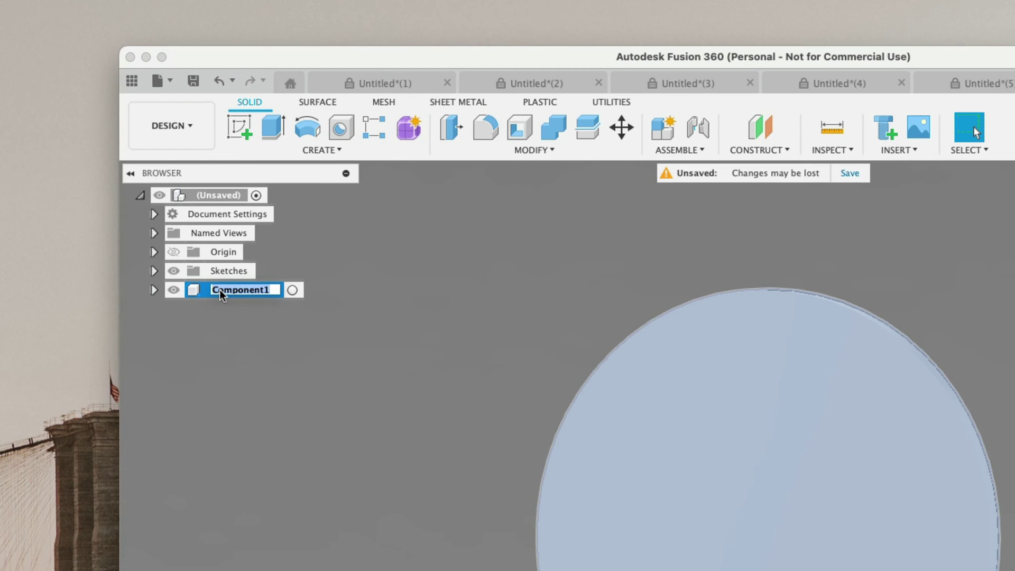
type("B")
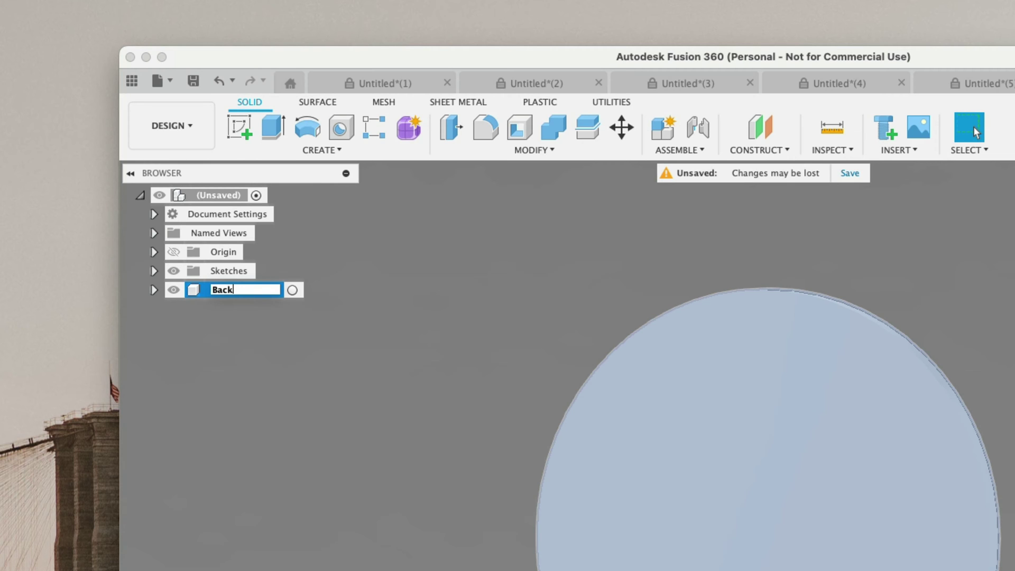
type("ack")
key("Return")
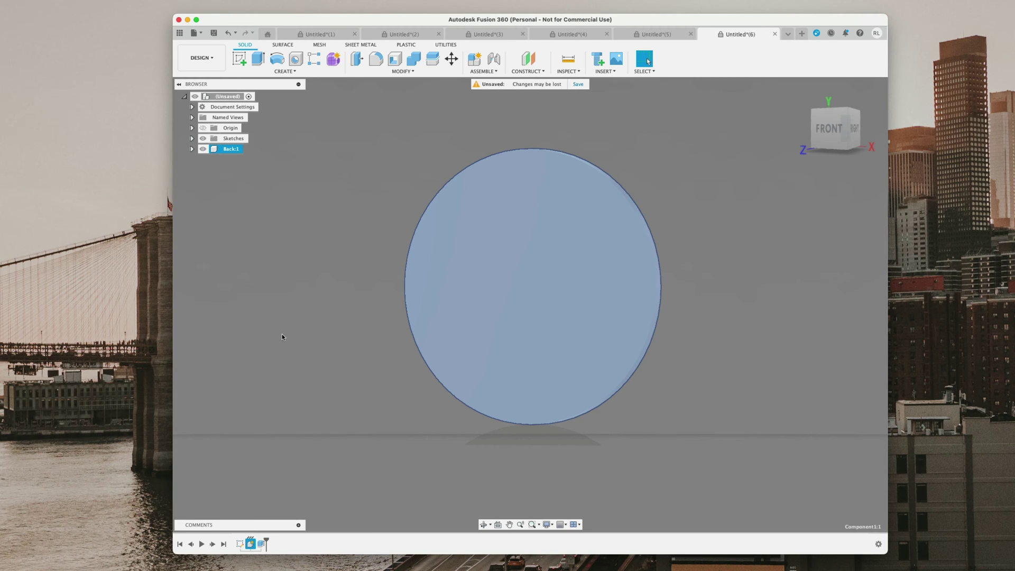
middle_click_drag(282, 336, 303, 332, "shift")
left_click(311, 337)
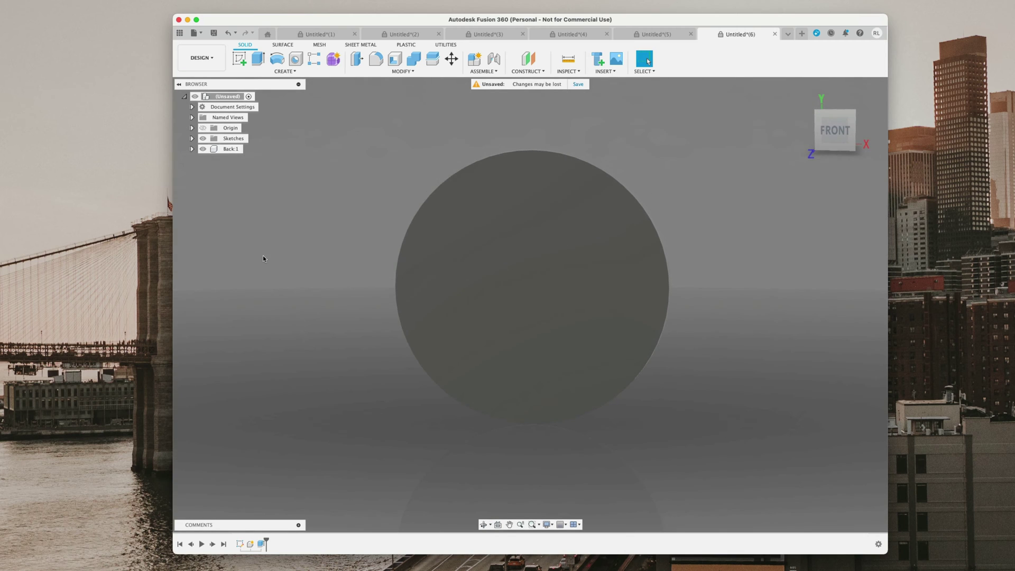
- Make Sketch1 visible again so the TB logo profiles show on the disc
left_click(193, 139)
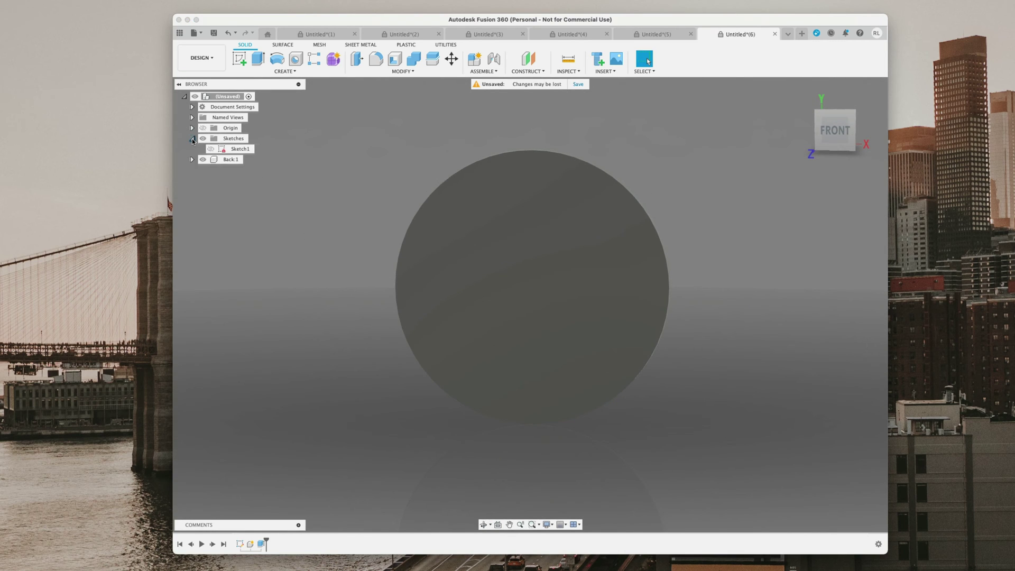
left_click(210, 150)
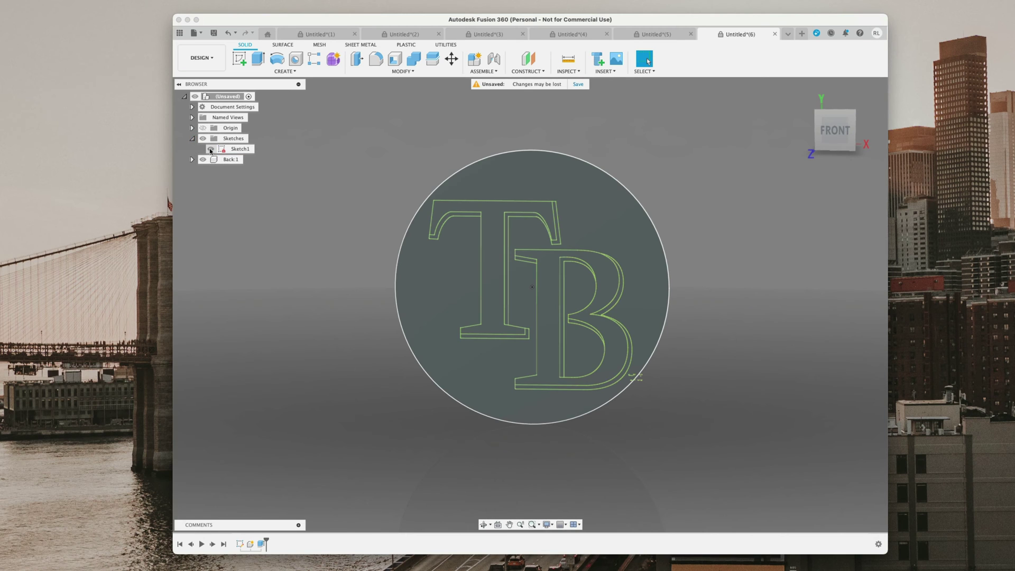
middle_click_drag(277, 319, 282, 315, "shift")
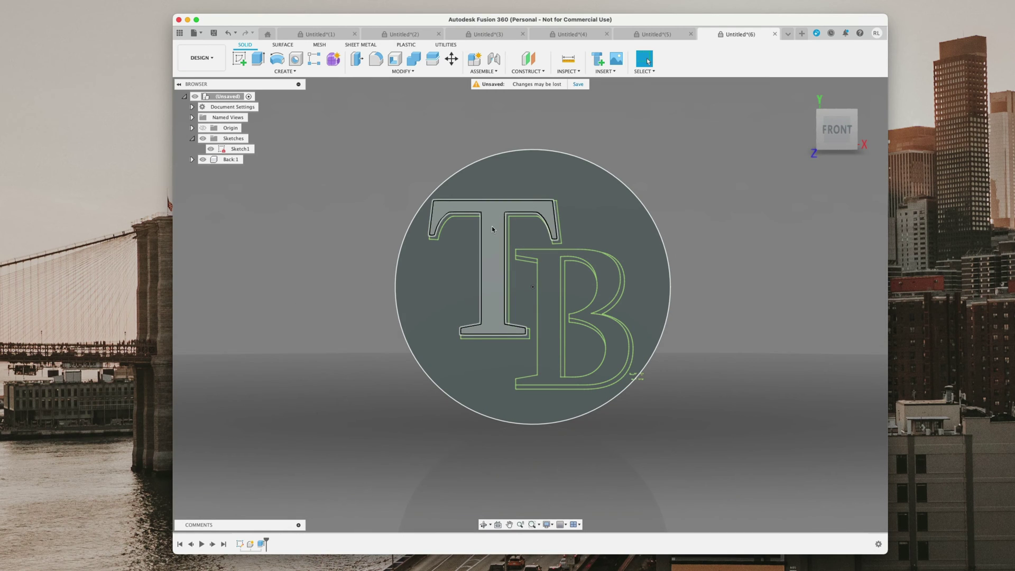
scroll(492, 227, "up", 5)
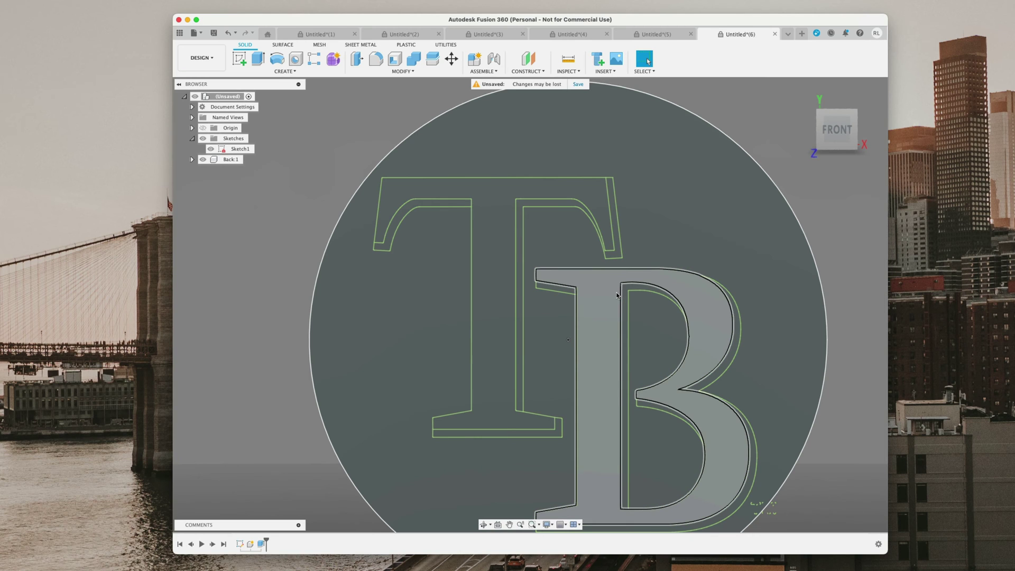
scroll(502, 315, "down", 4)
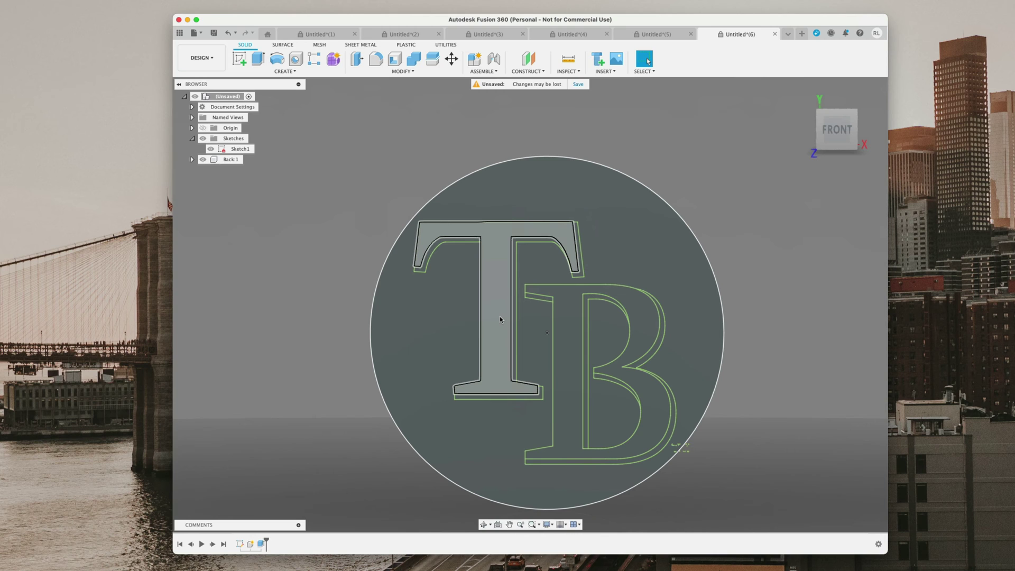
- Extrude the main face profiles of the T and B letters by 1 mm as a new component
left_click(500, 318)
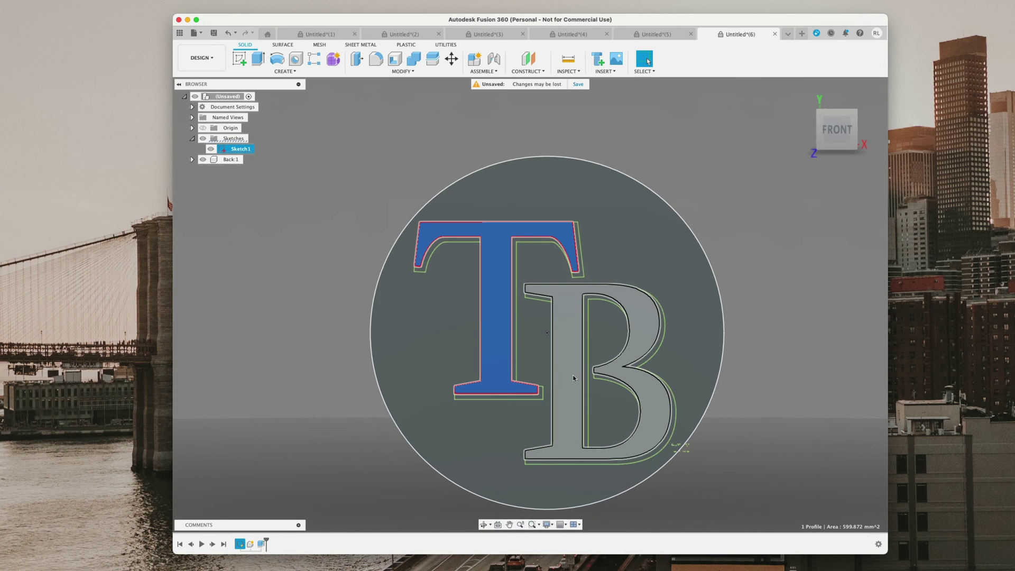
left_click(571, 397, "shift")
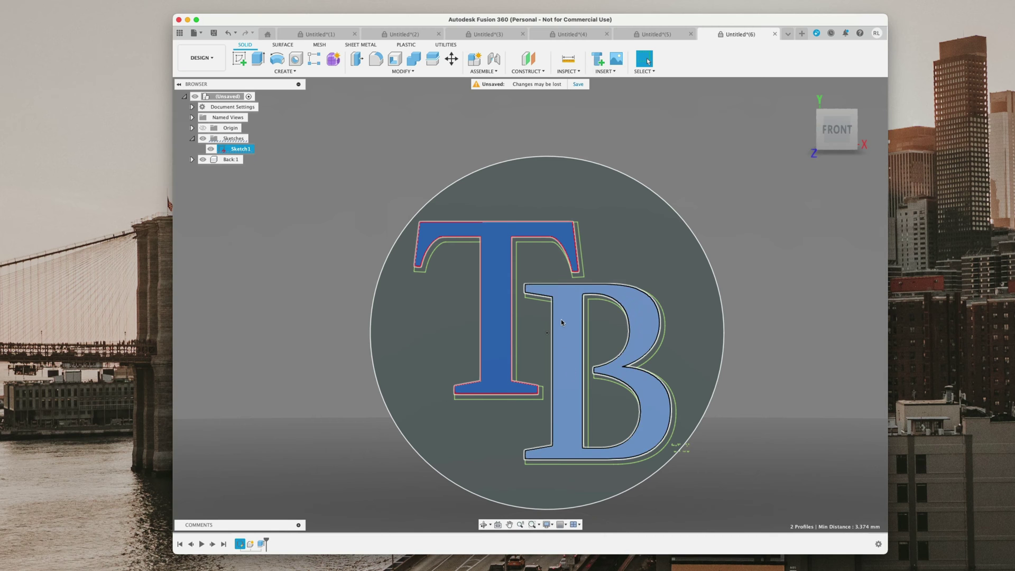
scroll(562, 318, "up", 5)
scroll(562, 319, "down", 1)
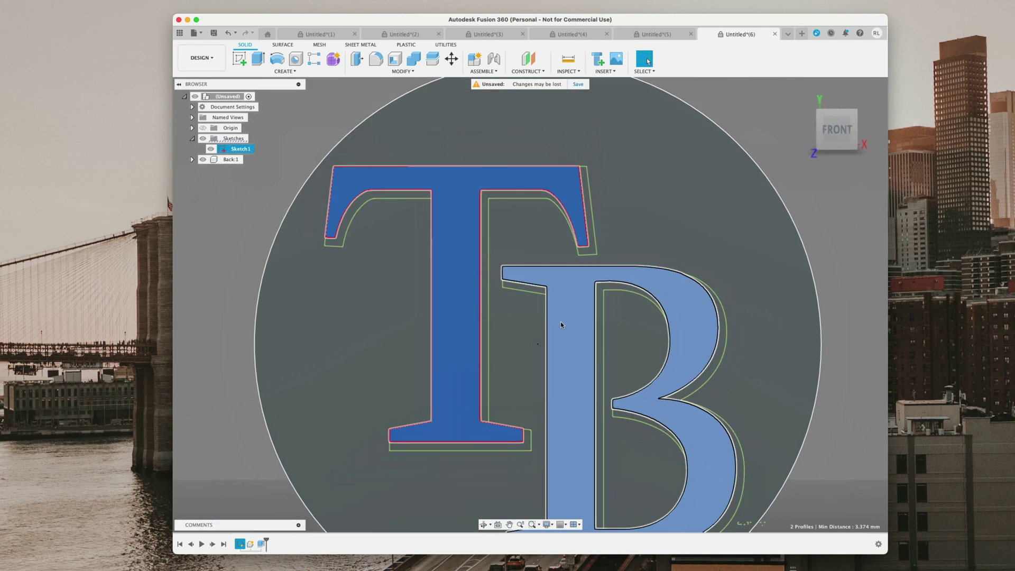
scroll(560, 323, "down", 4)
scroll(559, 326, "up", 4)
scroll(556, 324, "down", 4)
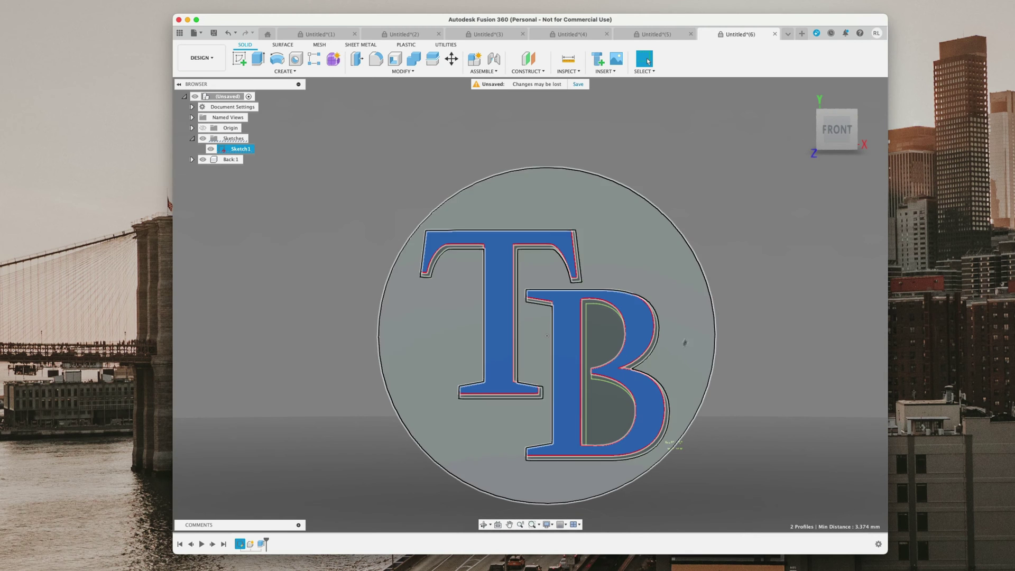
middle_click_drag(725, 254, 709, 253, "shift")
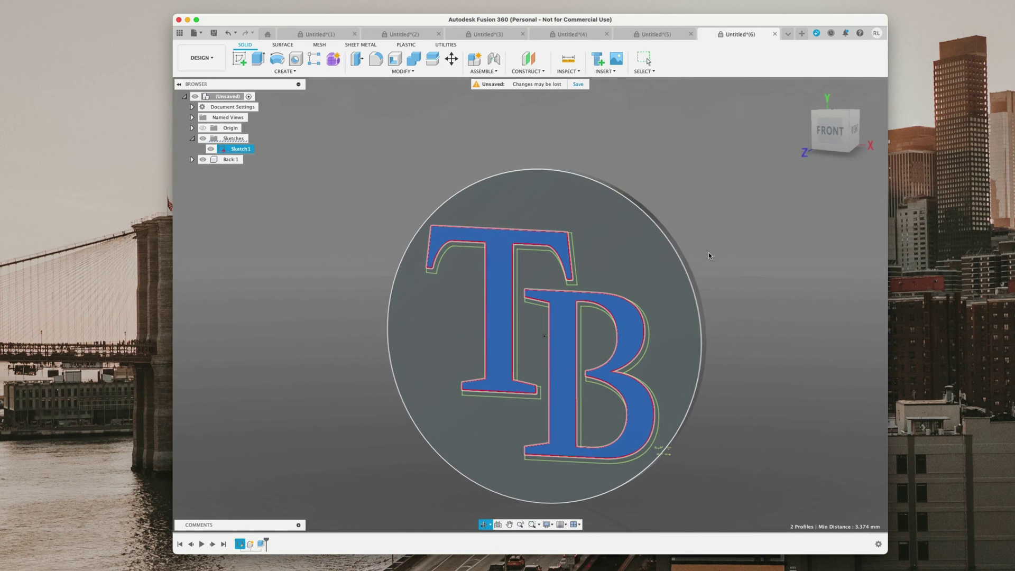
key("e")
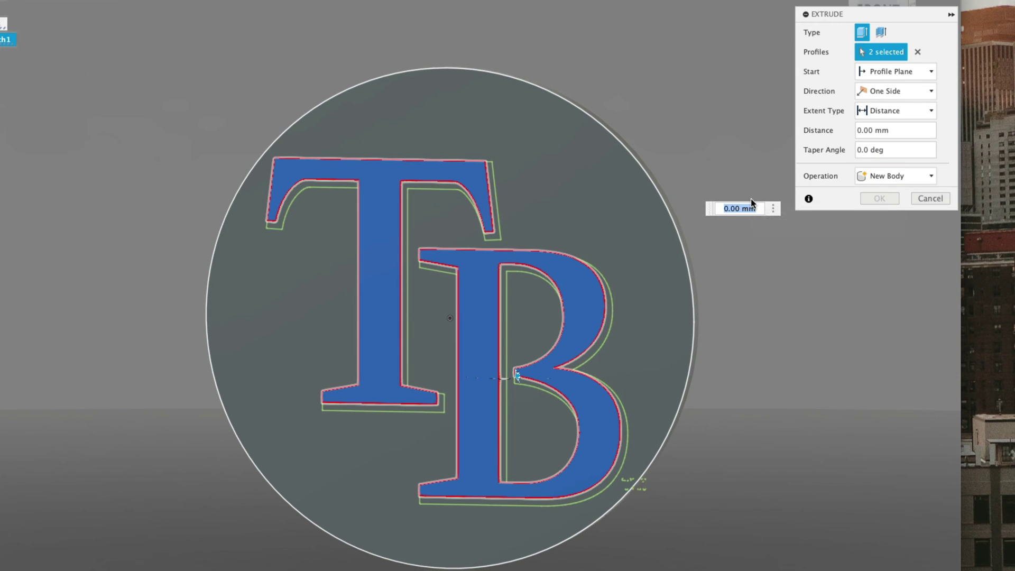
type("1")
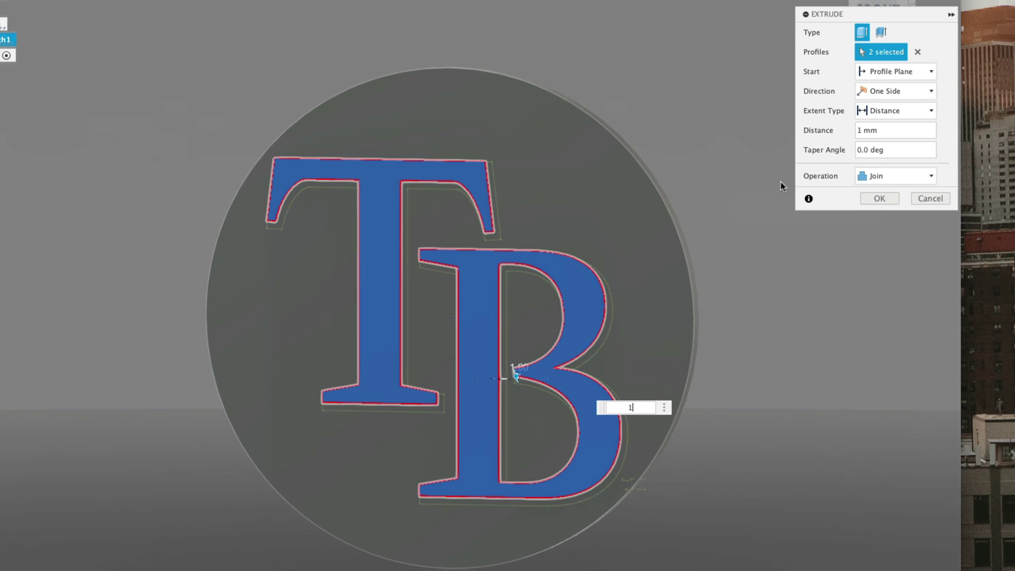
left_click(870, 176)
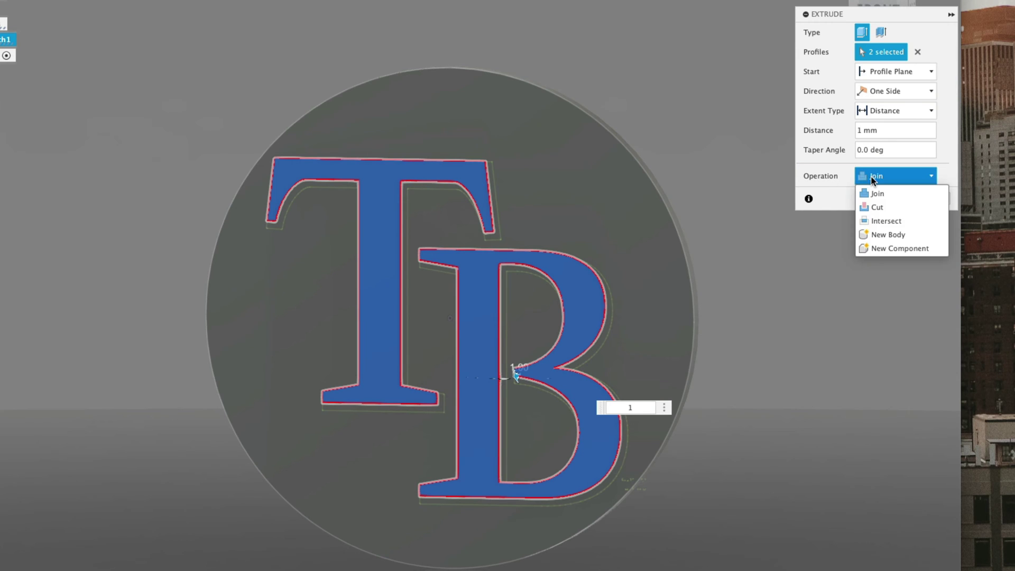
left_click(877, 245)
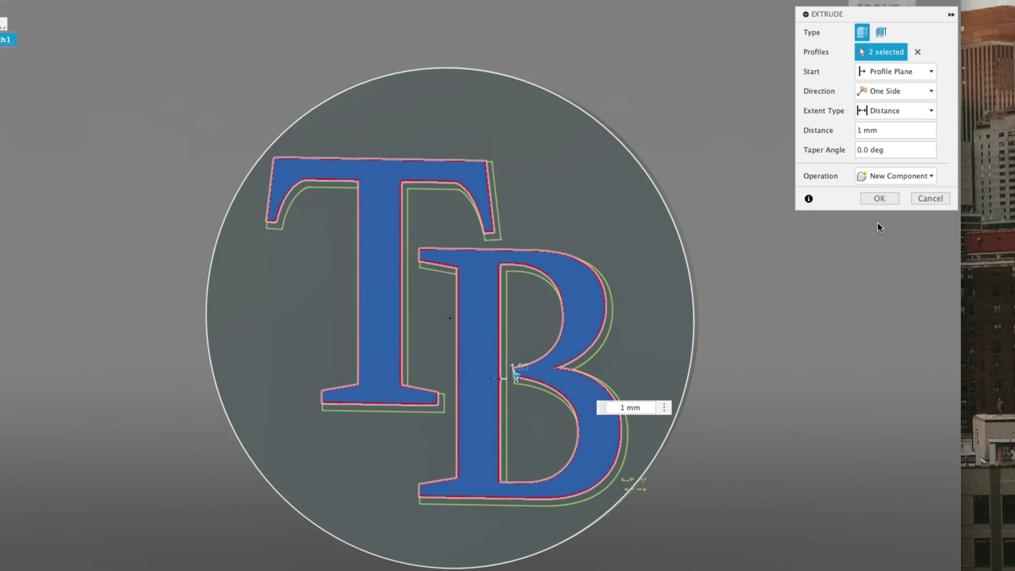
left_click(877, 199)
mouse_move(798, 331)
middle_mouse_down("shift")
mouse_move(791, 265)
mouse_move(723, 333)
mouse_move(797, 332)
middle_mouse_up("shift")
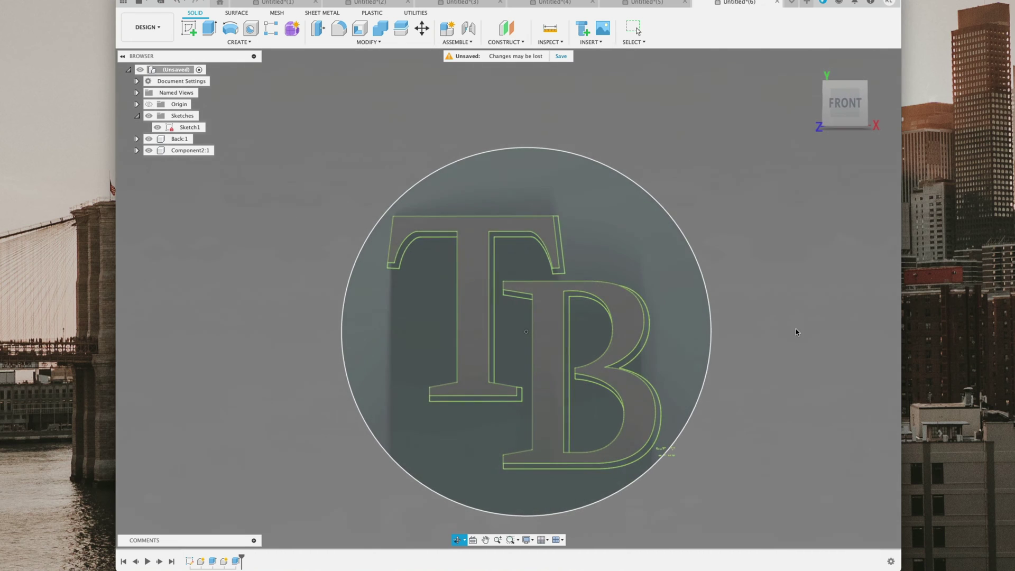
- Rename the extruded TB letters component as White
double_click(189, 151)
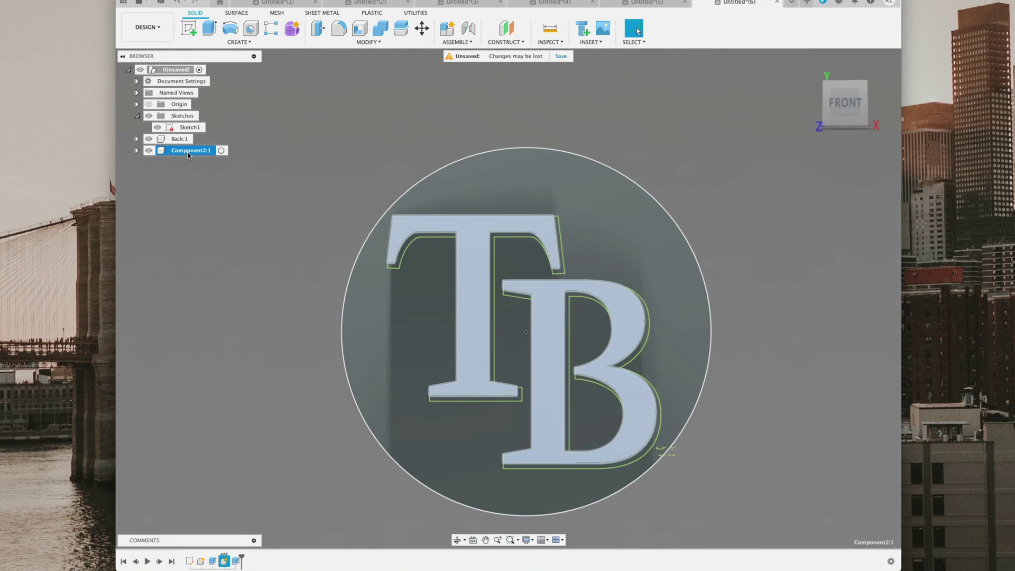
type("White")
key("Return")
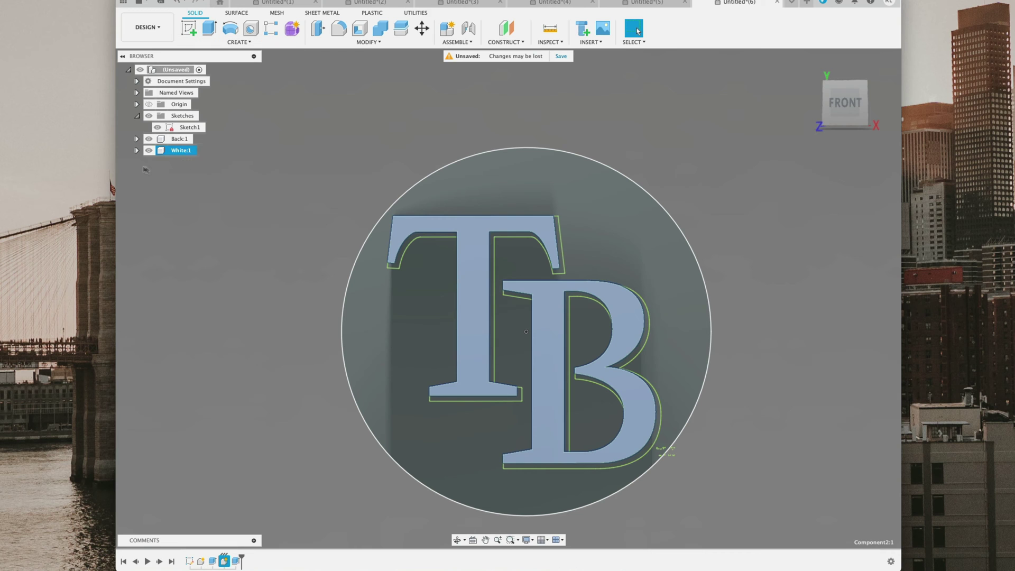
left_click(294, 220)
- Extrude the circle background profile and the inner area of the B by 1 mm as a new component
middle_click_drag(295, 220, 293, 228, "shift")
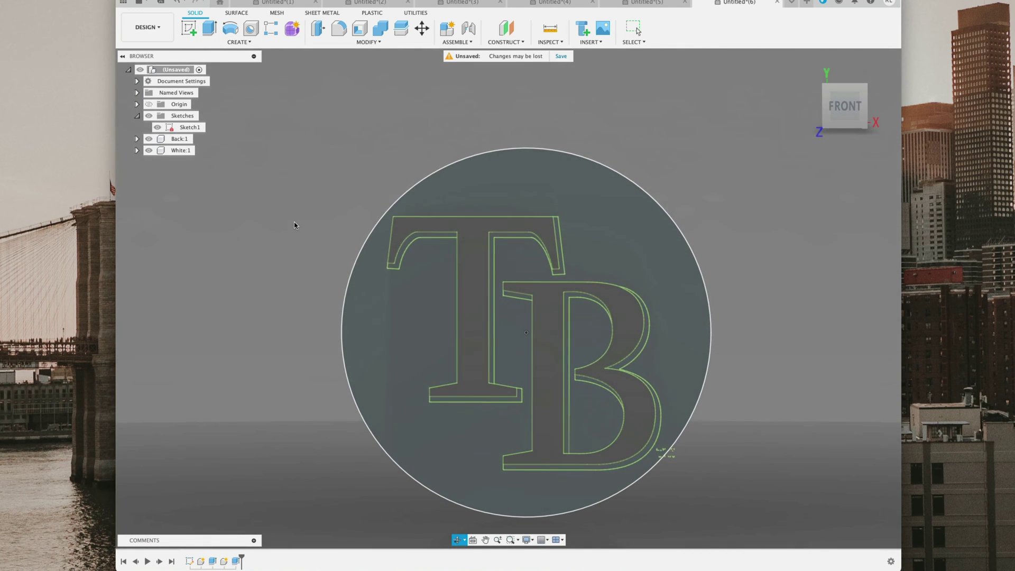
key("Escape")
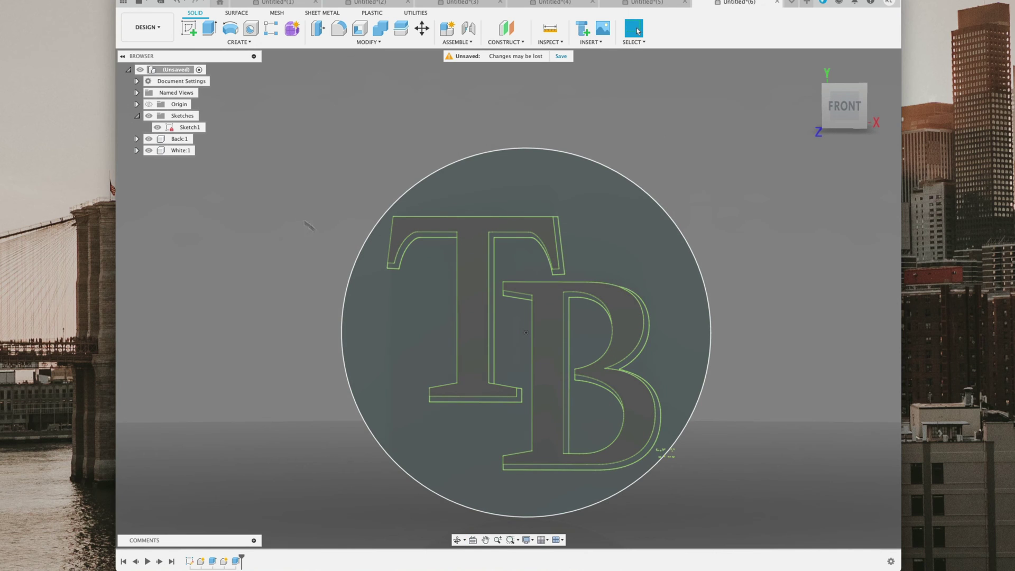
left_click(394, 290)
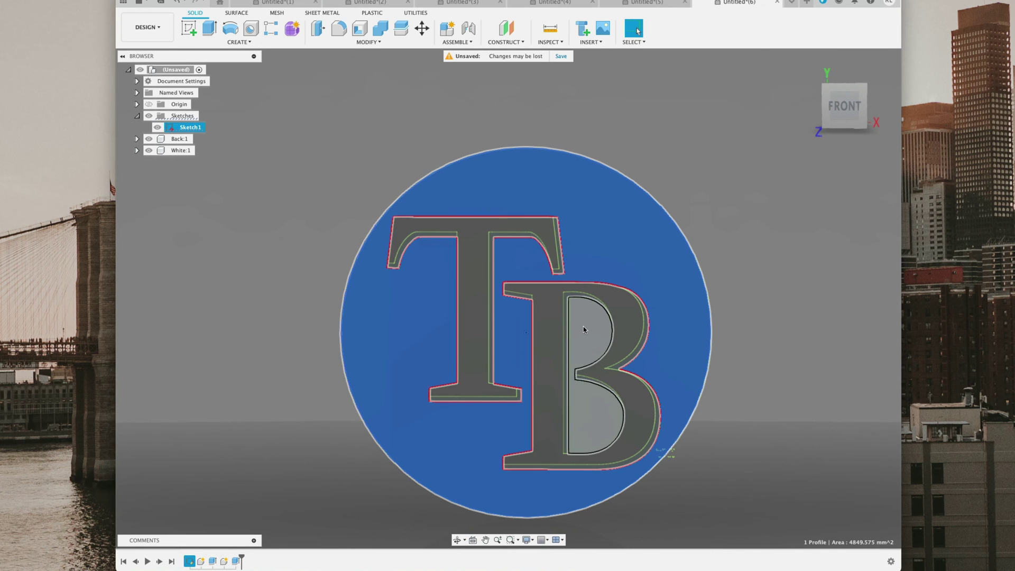
left_click(584, 328, "shift")
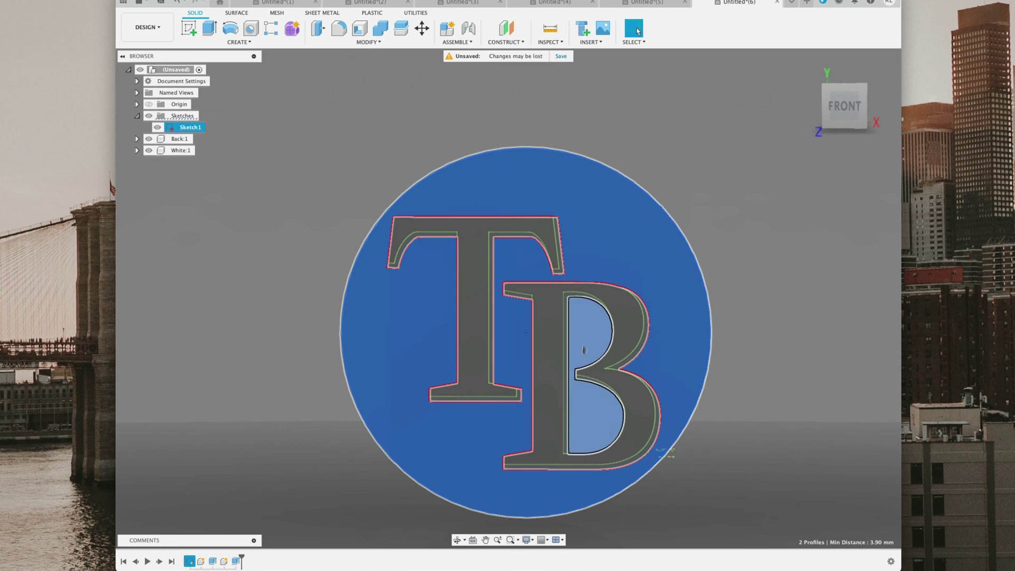
middle_click_drag(747, 383, 742, 380, "shift")
key("e")
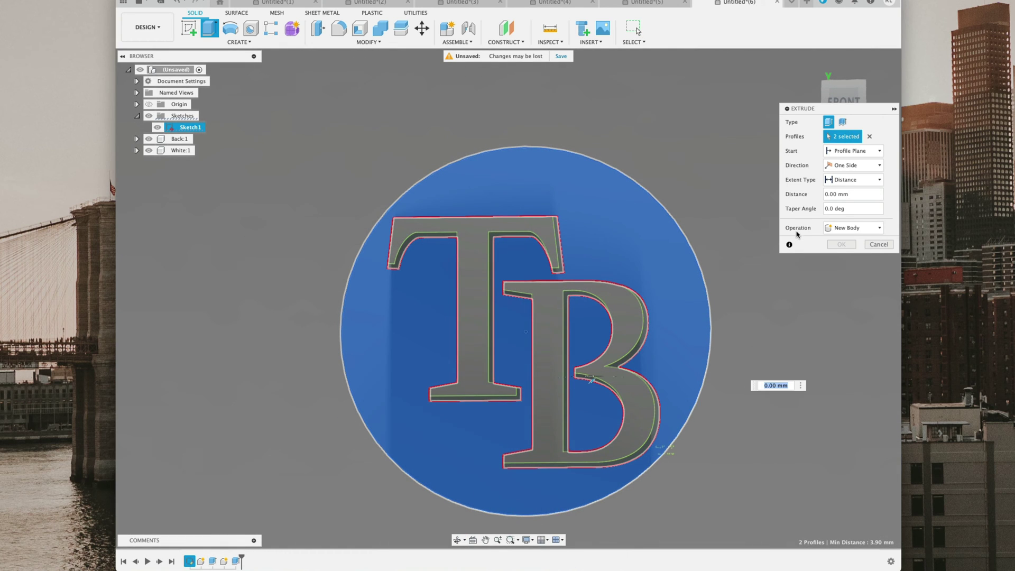
type("1")
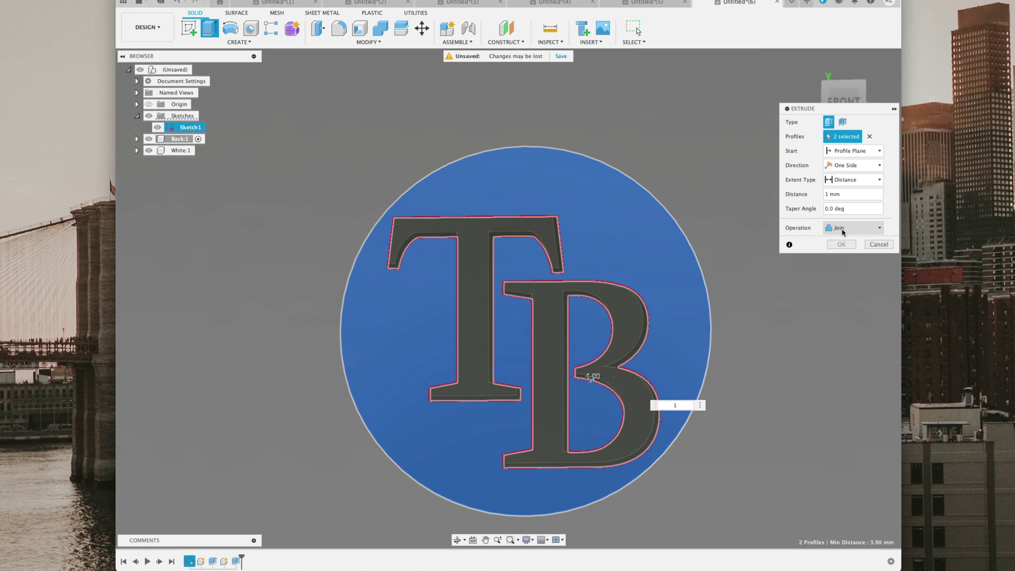
left_click(851, 228)
left_click(845, 280)
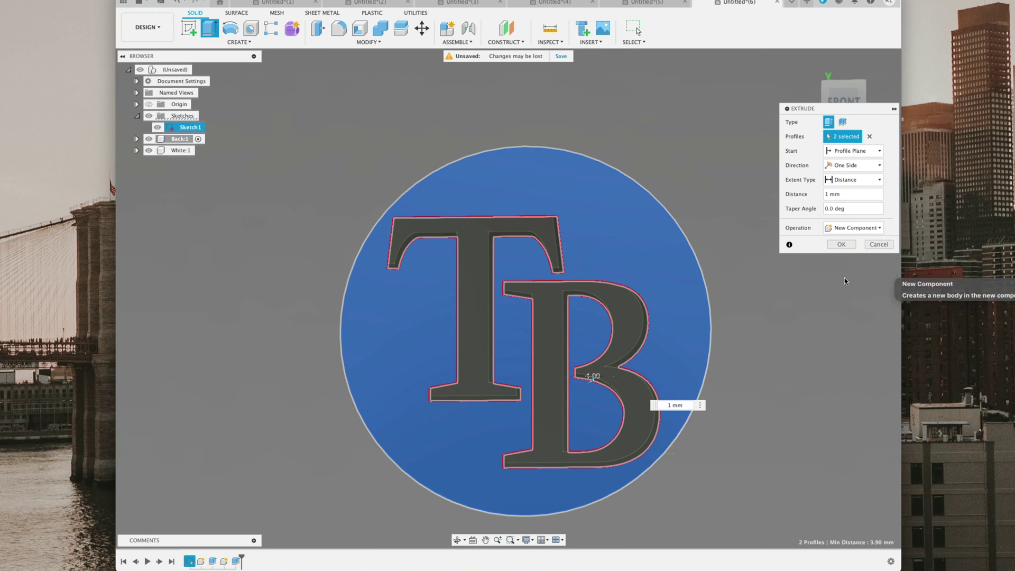
left_click(841, 245)
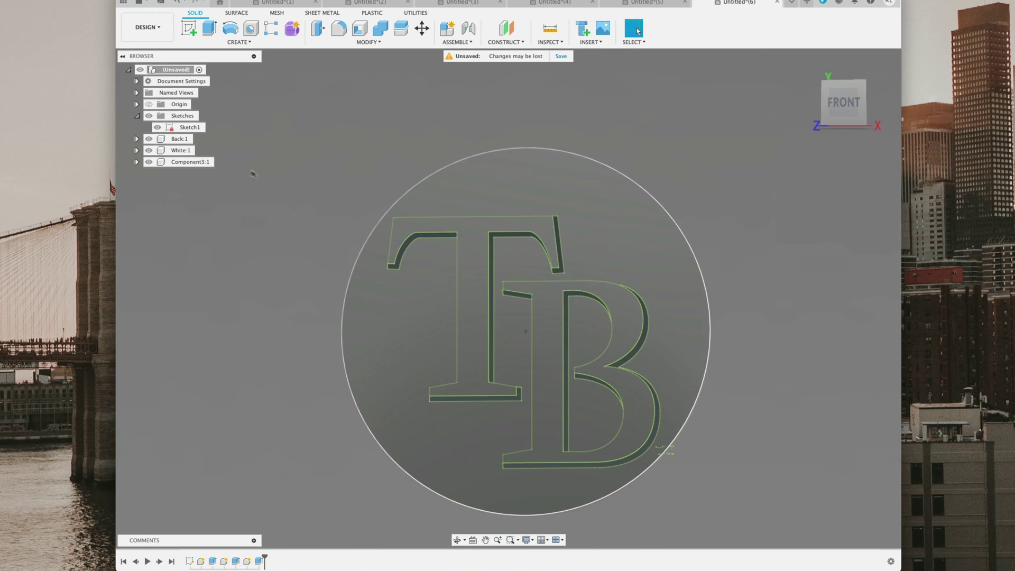
- Rename the extruded background component as Blue
double_click(178, 163)
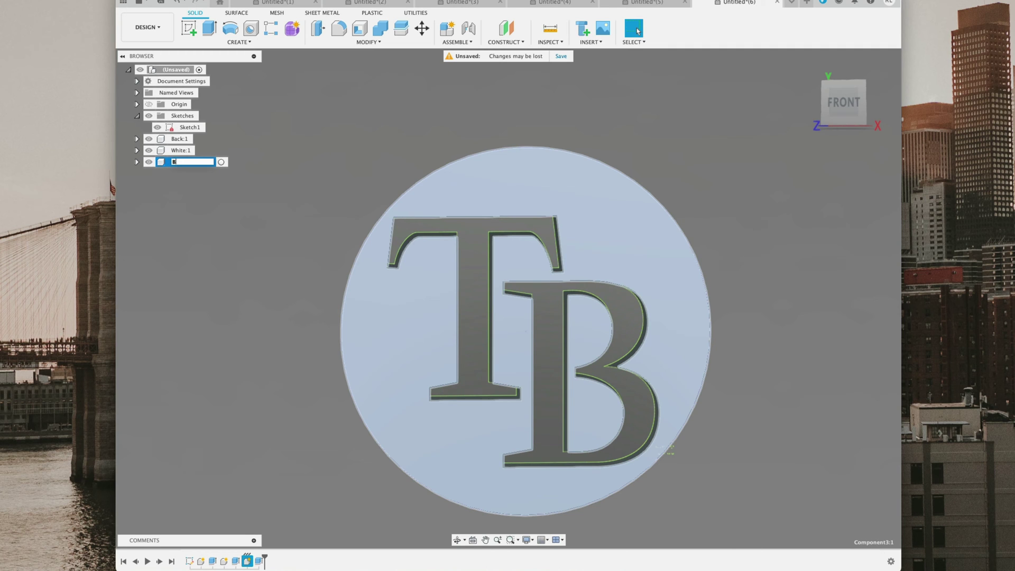
key("Return")
left_click(264, 270)
middle_click_drag(265, 269, 270, 284, "shift")
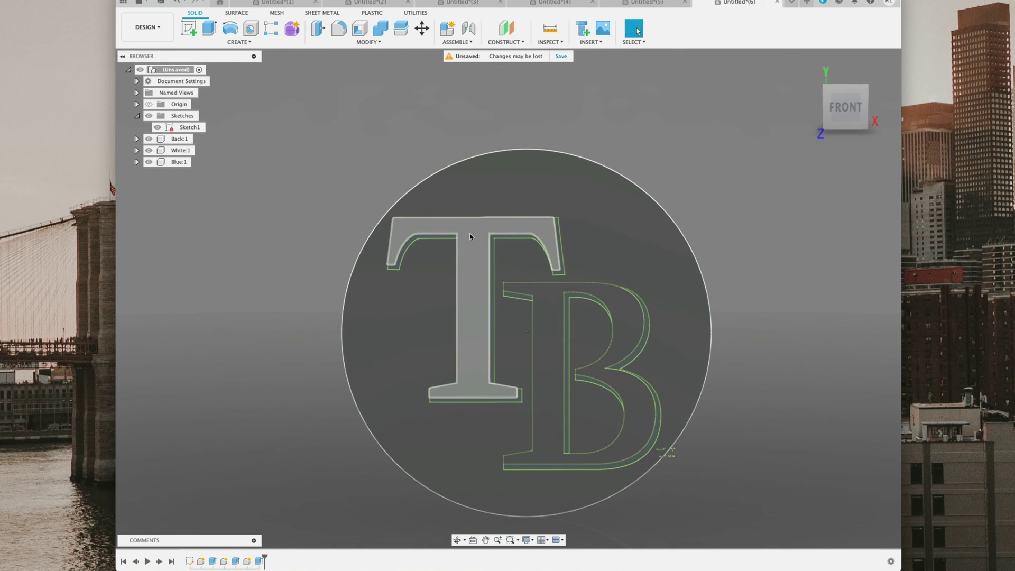
- Extrude the seven narrow shadow profiles along the edges of the T and B by 1 mm as a new component
scroll(470, 234, "up", 10)
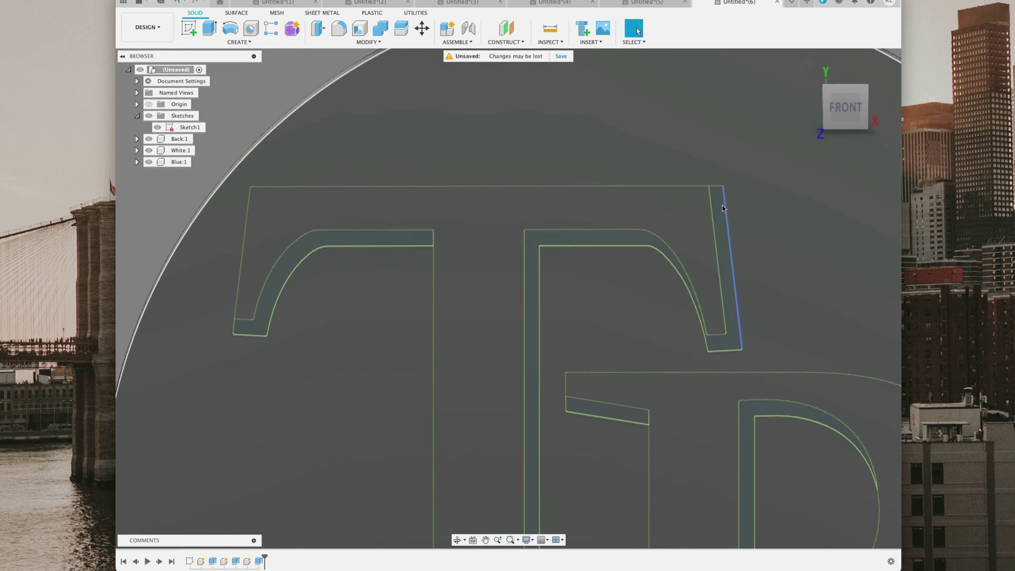
scroll(512, 304, "down", 10)
scroll(408, 284, "up", 4)
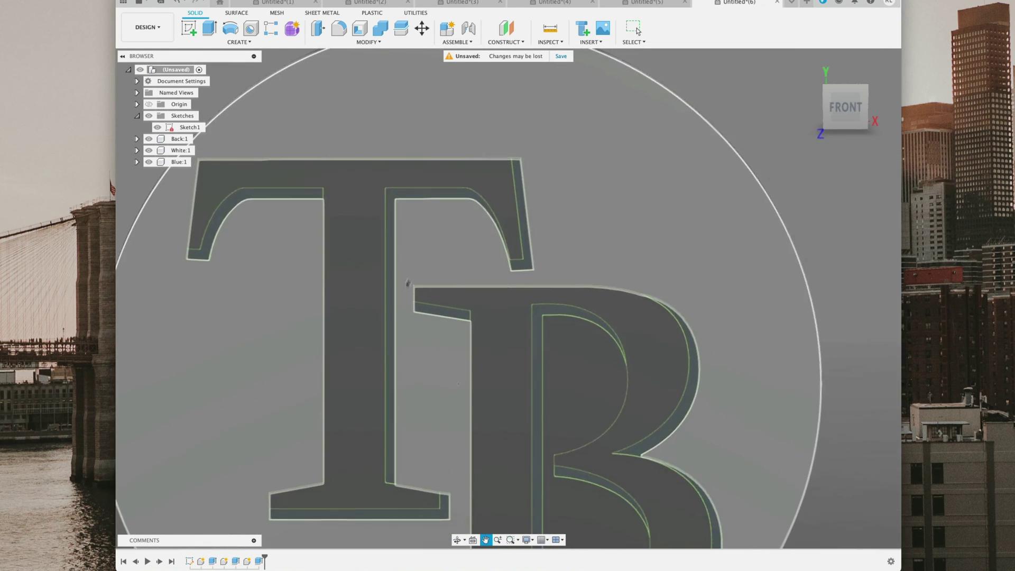
middle_click_drag(408, 284, 453, 175)
scroll(485, 265, "down", 5)
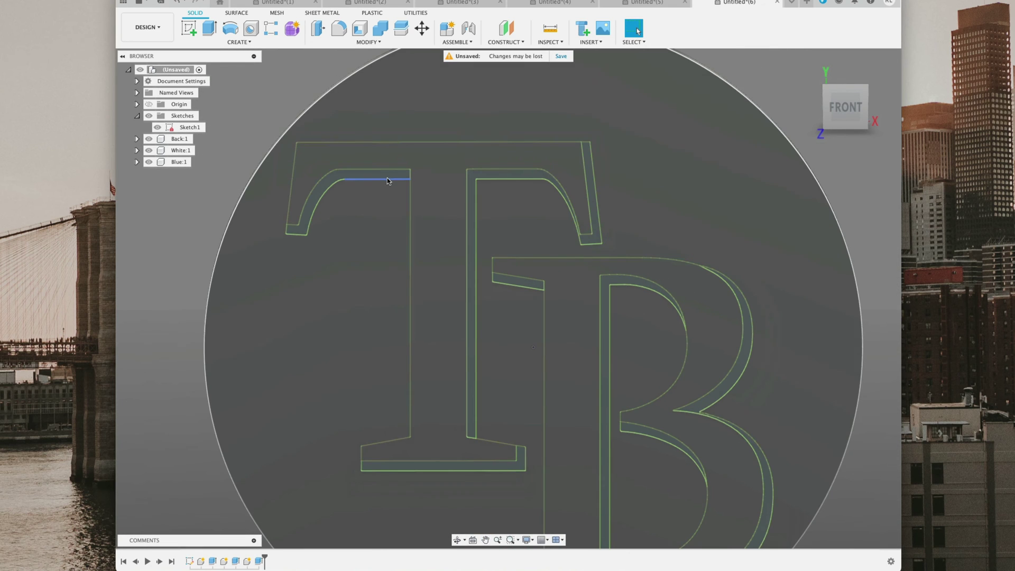
left_click(386, 176)
left_click(525, 179)
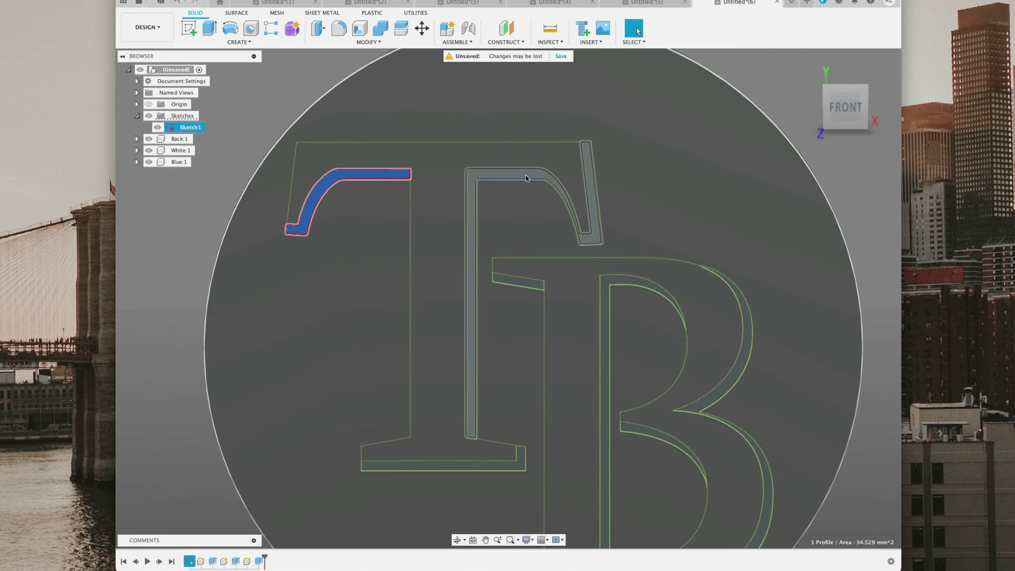
left_click(605, 354)
left_click(519, 284)
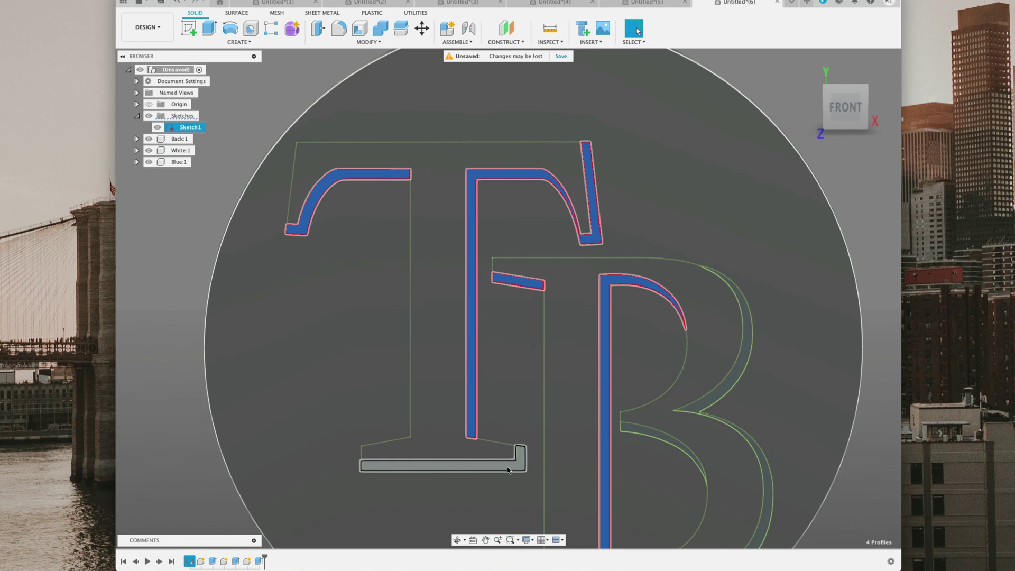
left_click(439, 464)
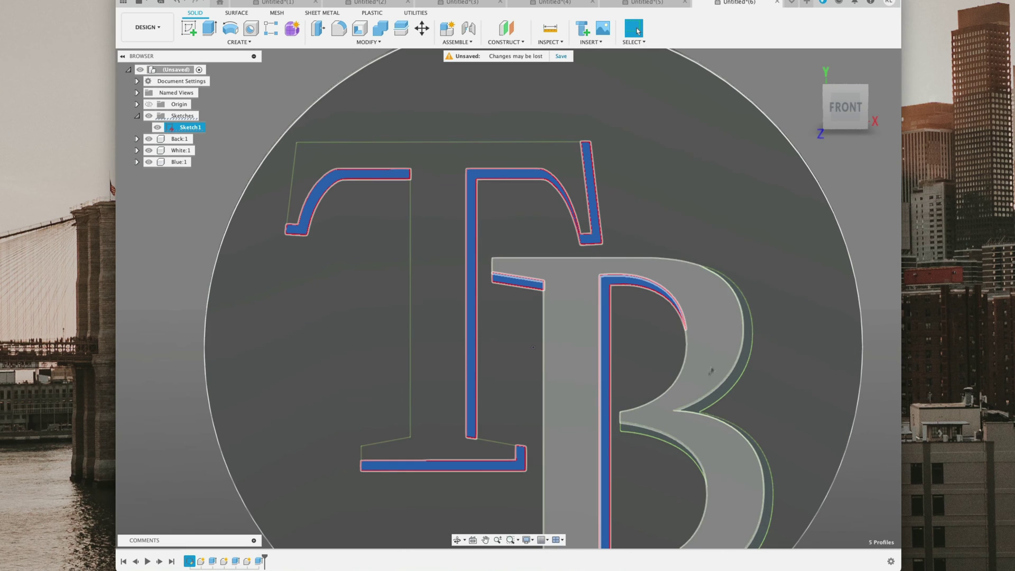
left_click(729, 388)
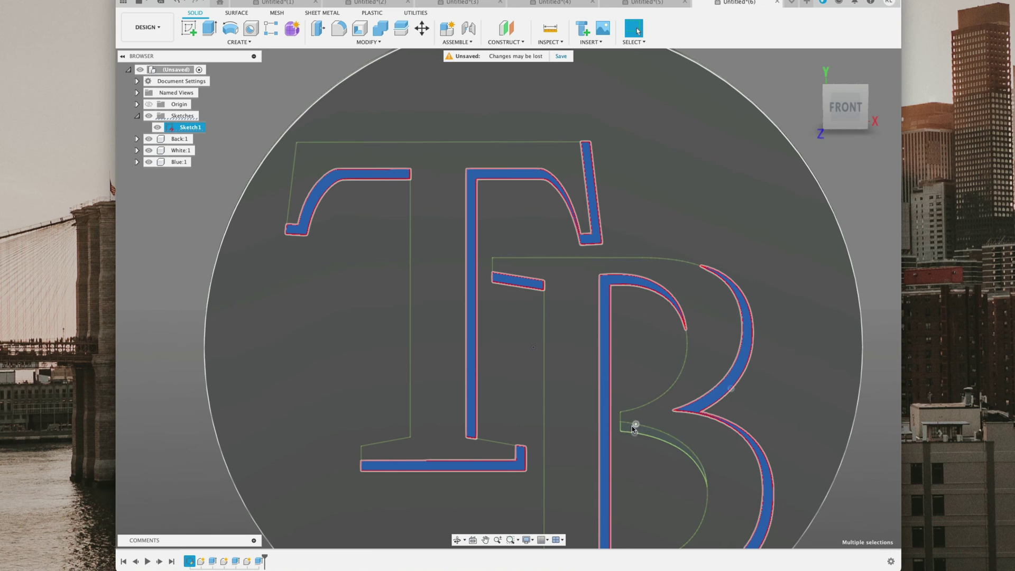
left_click(633, 428)
scroll(627, 417, "down", 2)
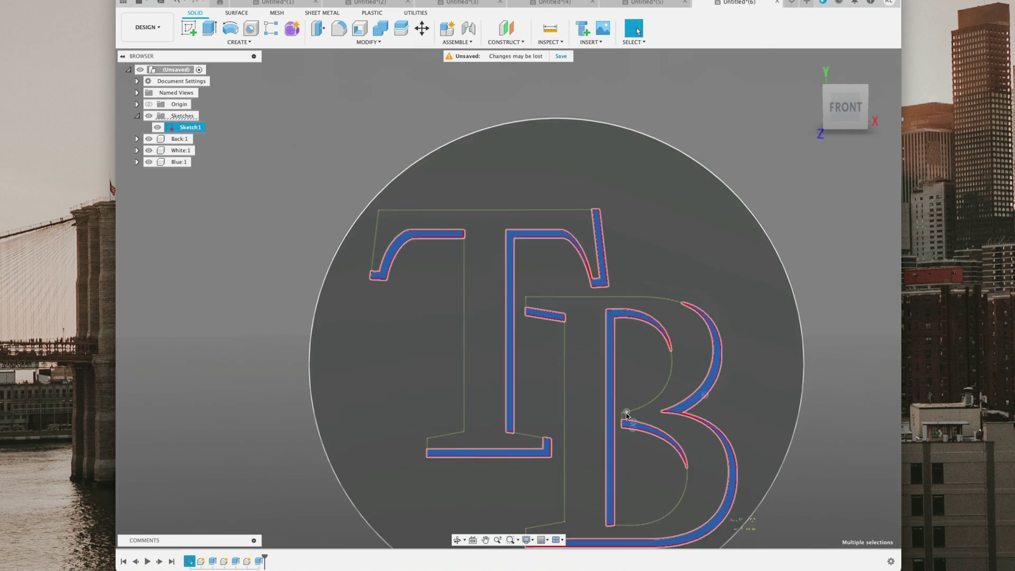
scroll(626, 418, "down", 1)
scroll(608, 423, "up", 6)
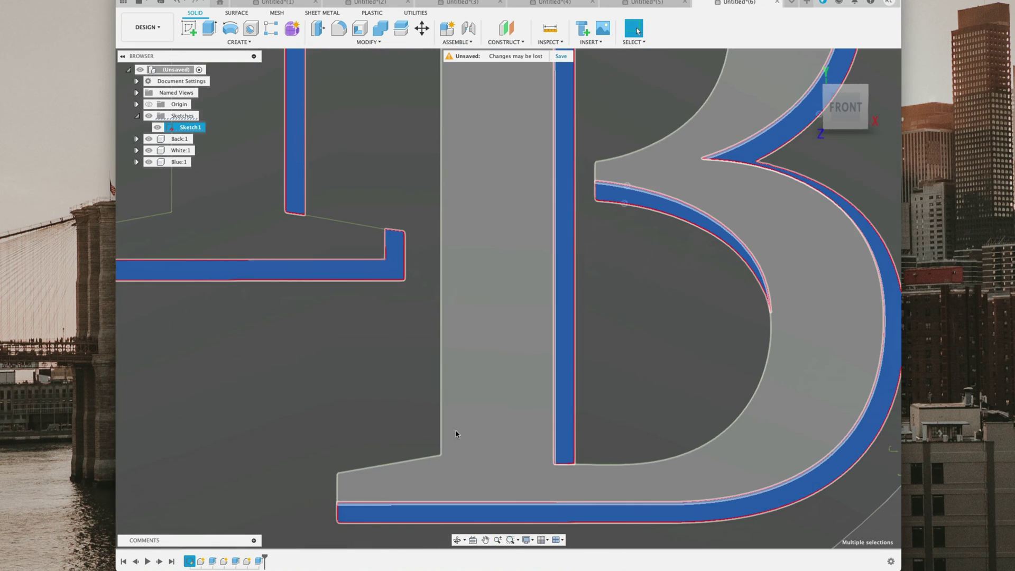
scroll(456, 433, "down", 8)
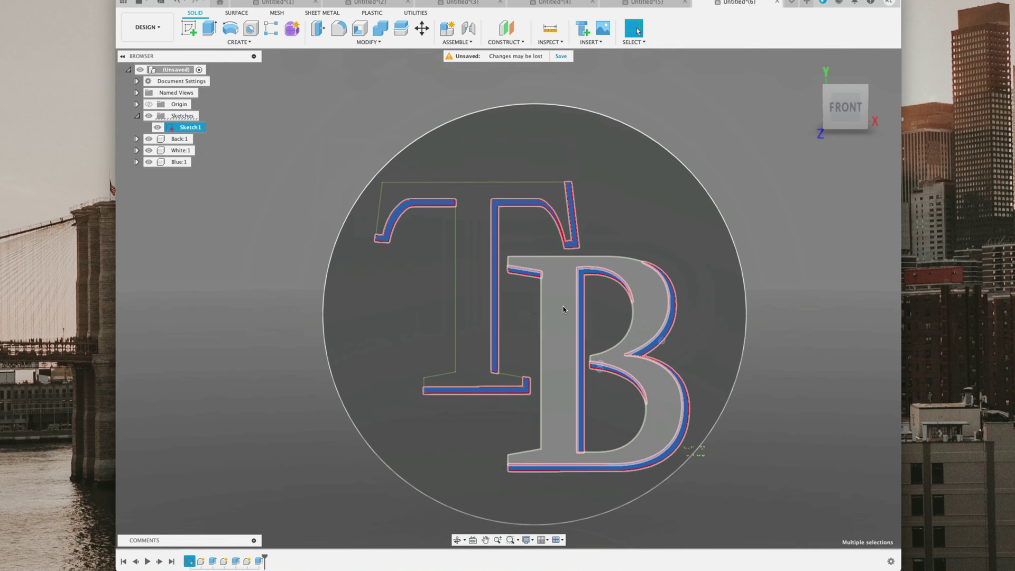
key("e")
left_click(847, 197)
type("11")
key("BackSpace")
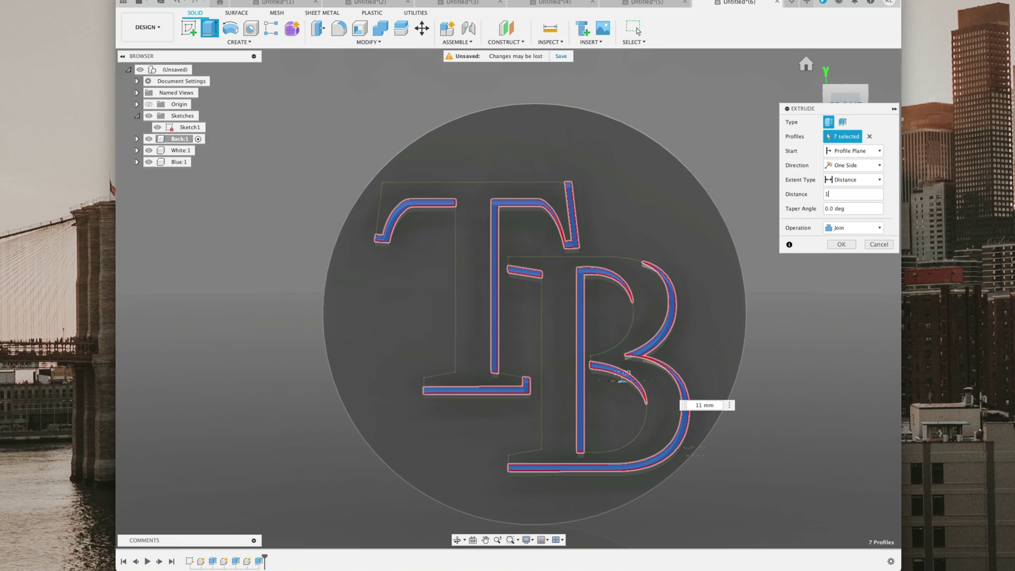
left_click(857, 228)
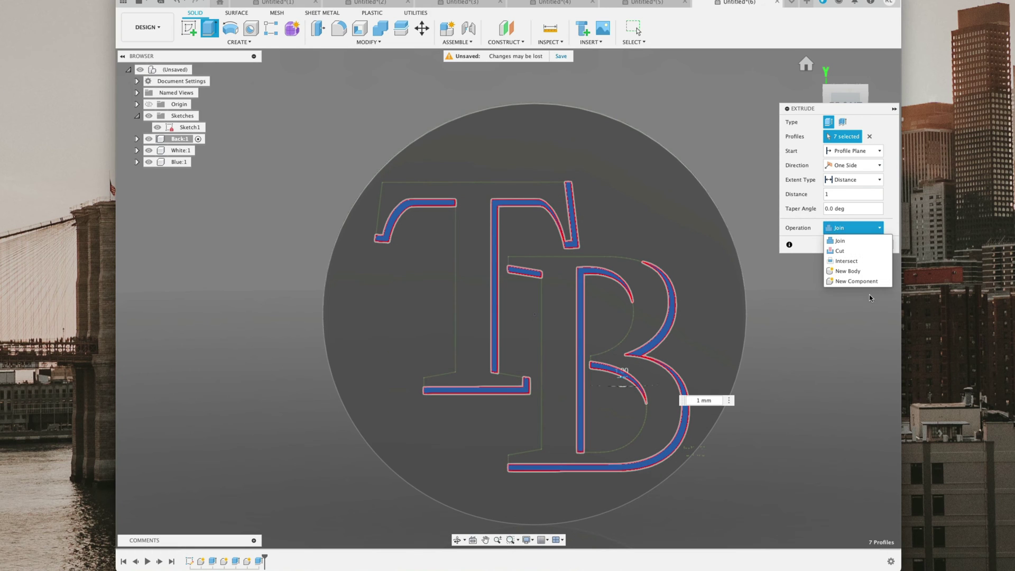
left_click(856, 282)
left_click(842, 244)
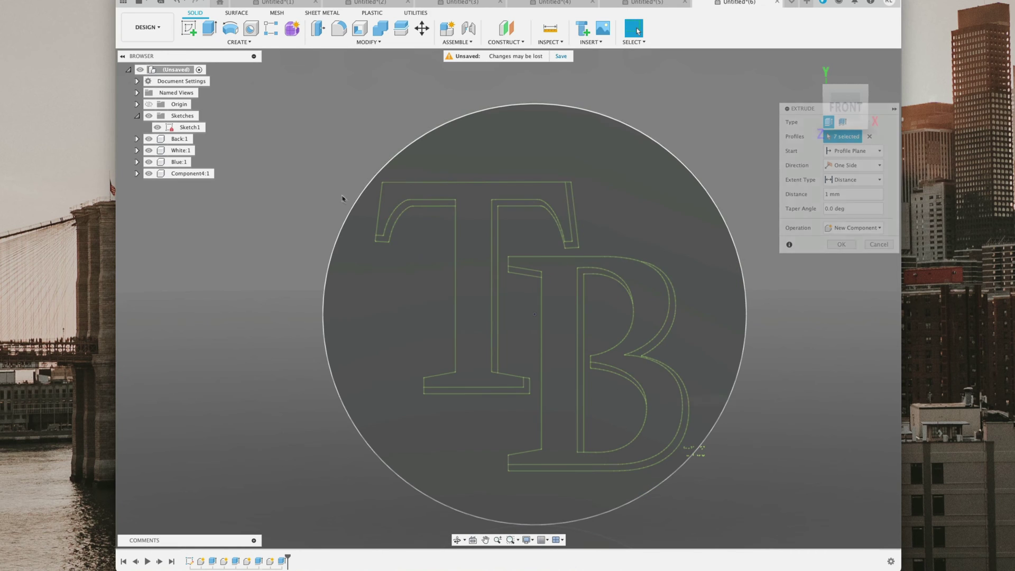
- Rename the extruded shadow component as Teal and hide the logo sketch
double_click(182, 174)
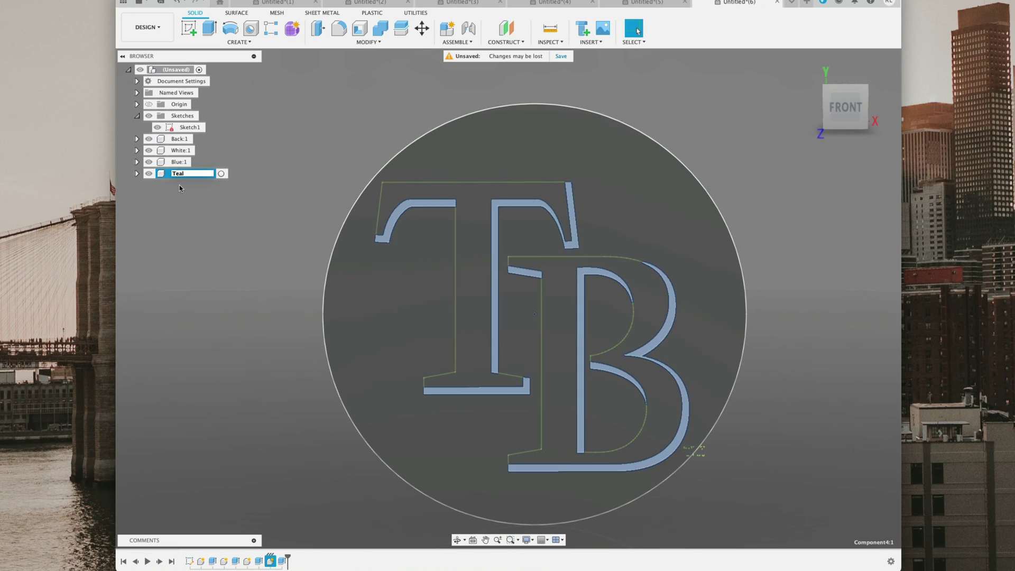
key("Return")
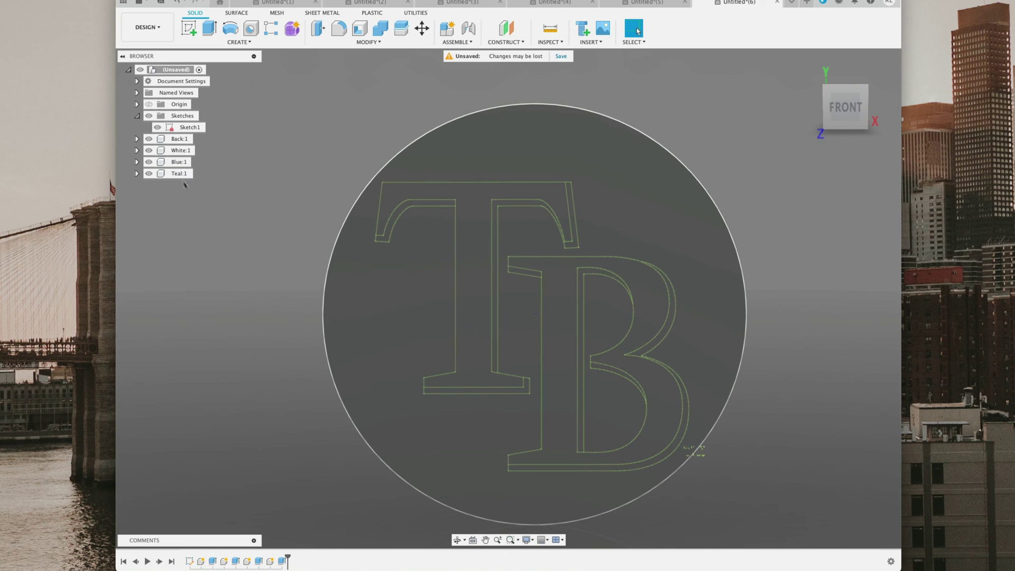
left_click(159, 131)
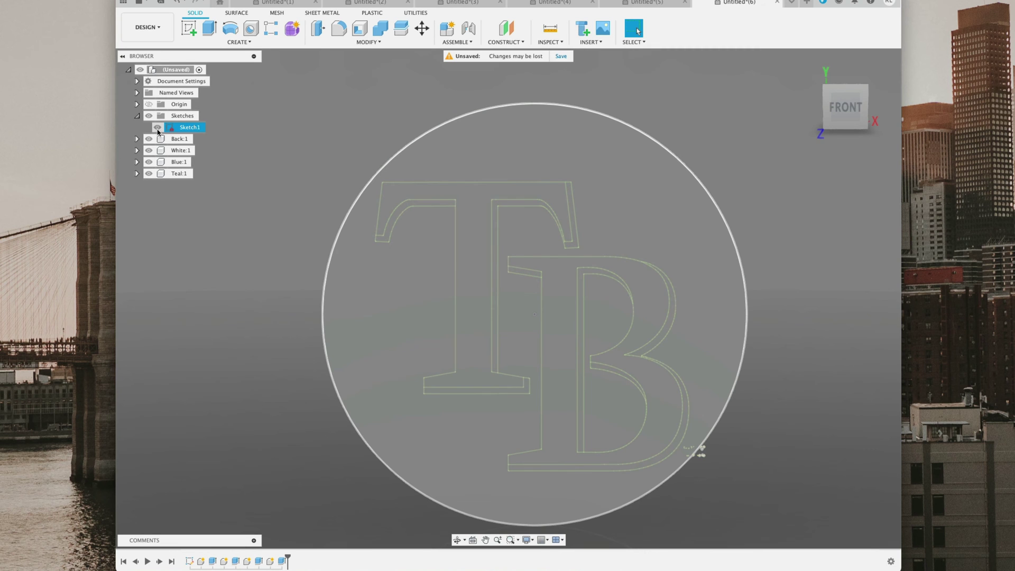
left_click(157, 129)
mouse_move(259, 322)
middle_mouse_down("shift")
mouse_move(278, 319)
mouse_move(251, 326)
middle_mouse_up("shift")
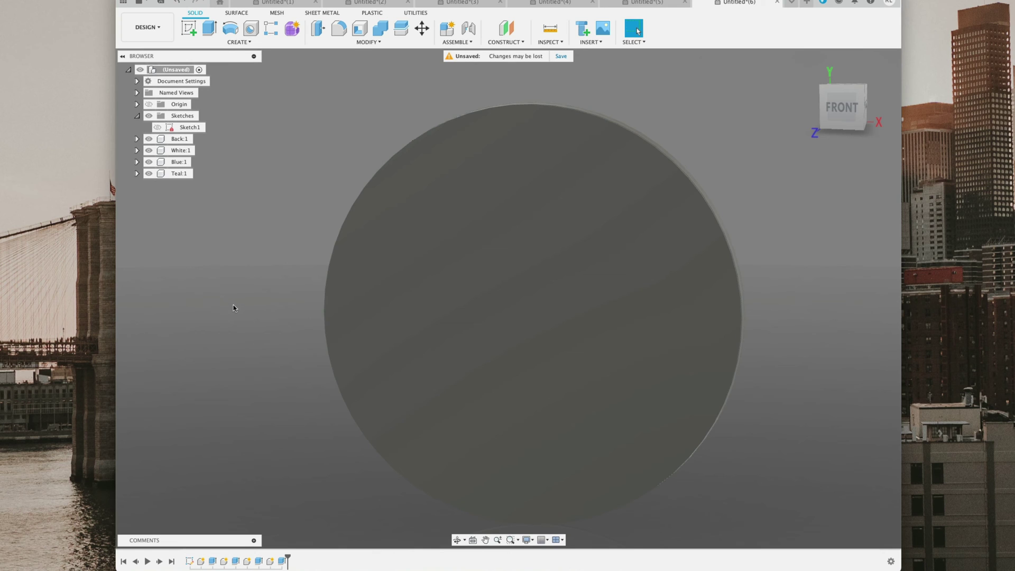
middle_click_drag(227, 296, 232, 299, "shift")
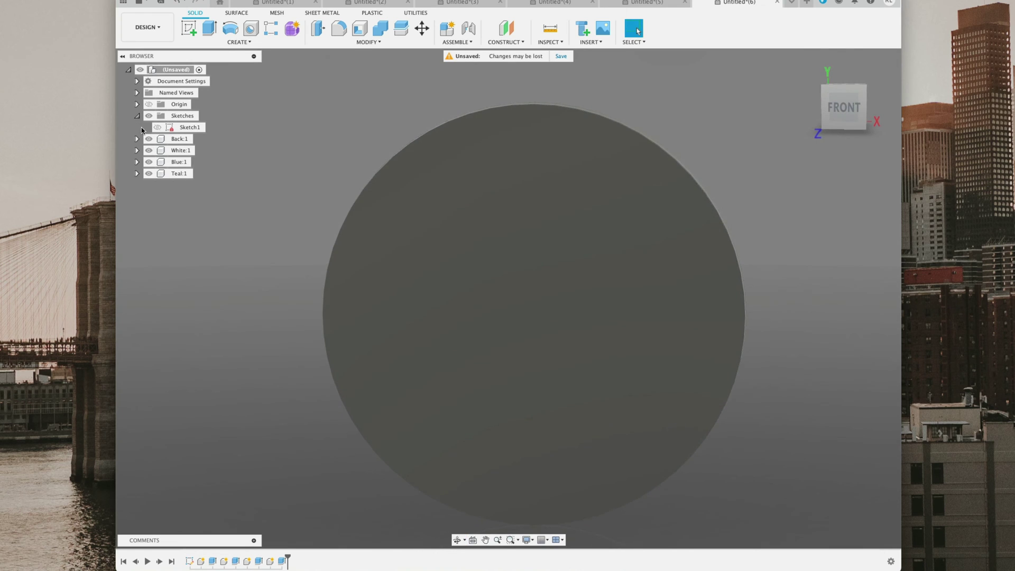
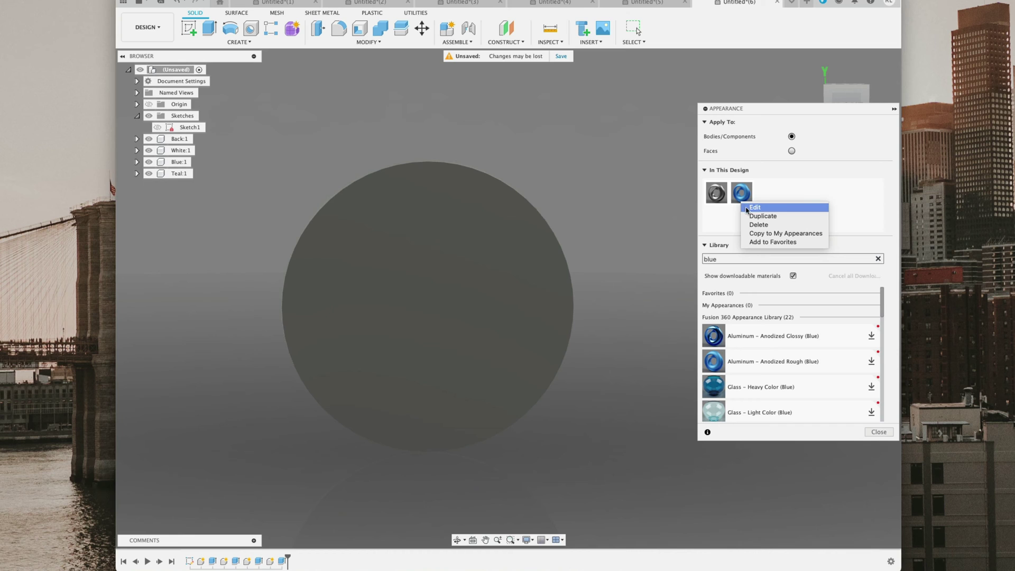
- Apply the Aluminum - Anodized Rough (Blue) appearance to the disc's components, removing the appearances applied to their bodies
left_click(740, 193)
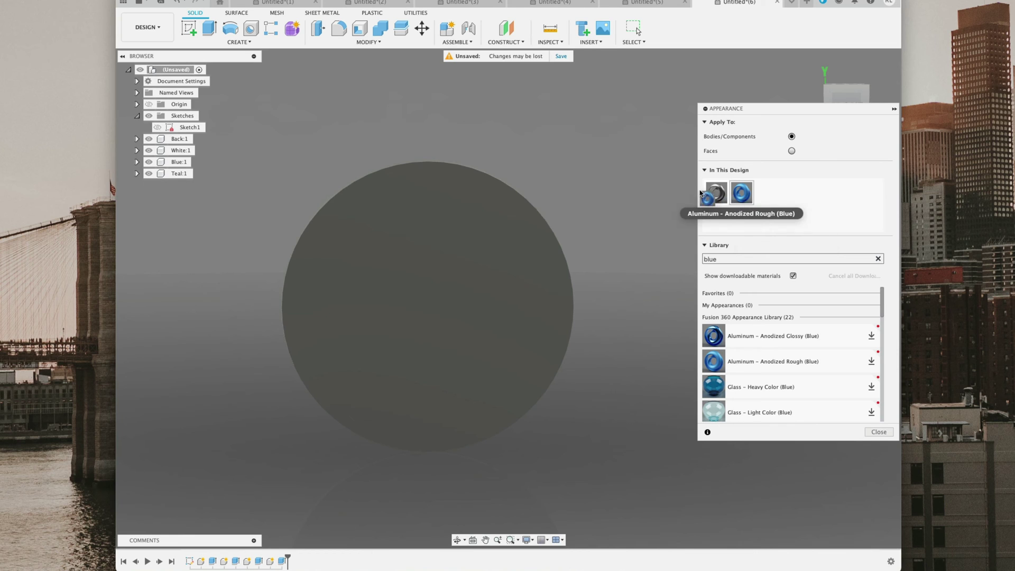
right_click(739, 193)
left_click(722, 196)
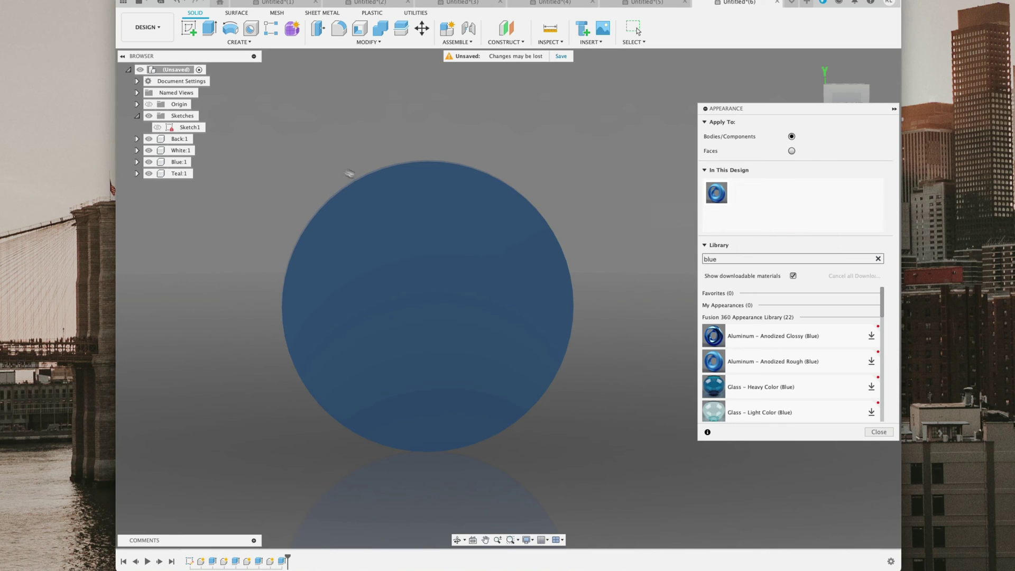
left_click_drag(723, 199, 180, 140)
left_click(543, 283)
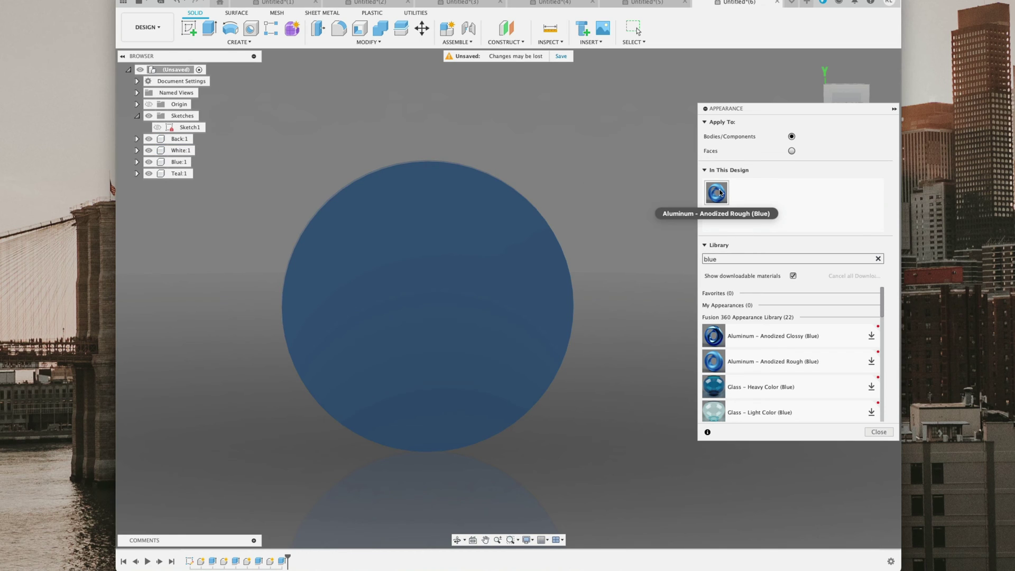
- Duplicate the blue appearance, recolored white, and apply it to the White component, removing the appearances on its bodies
right_click(720, 193)
left_click(735, 208)
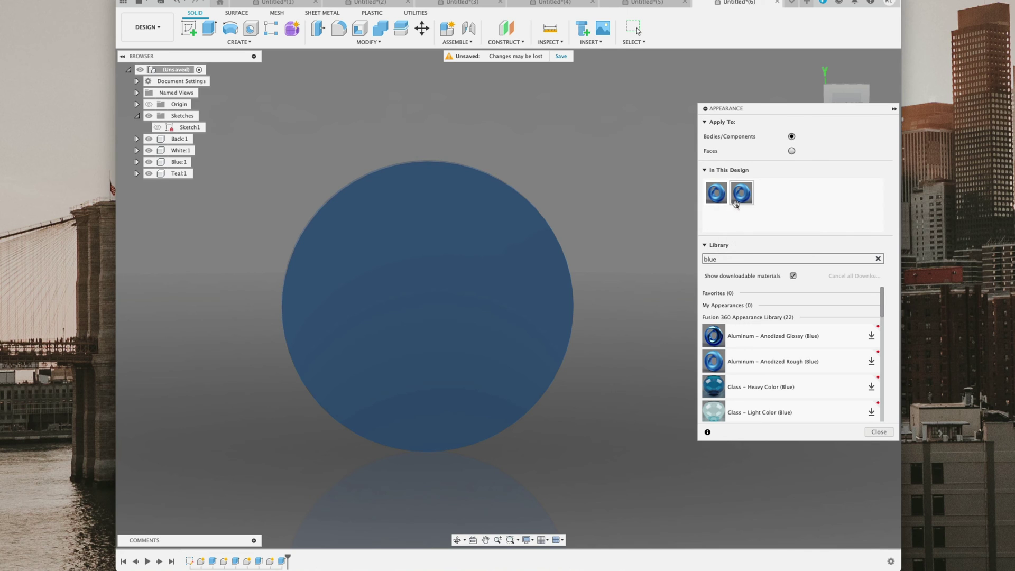
right_click(736, 204)
left_click(743, 210)
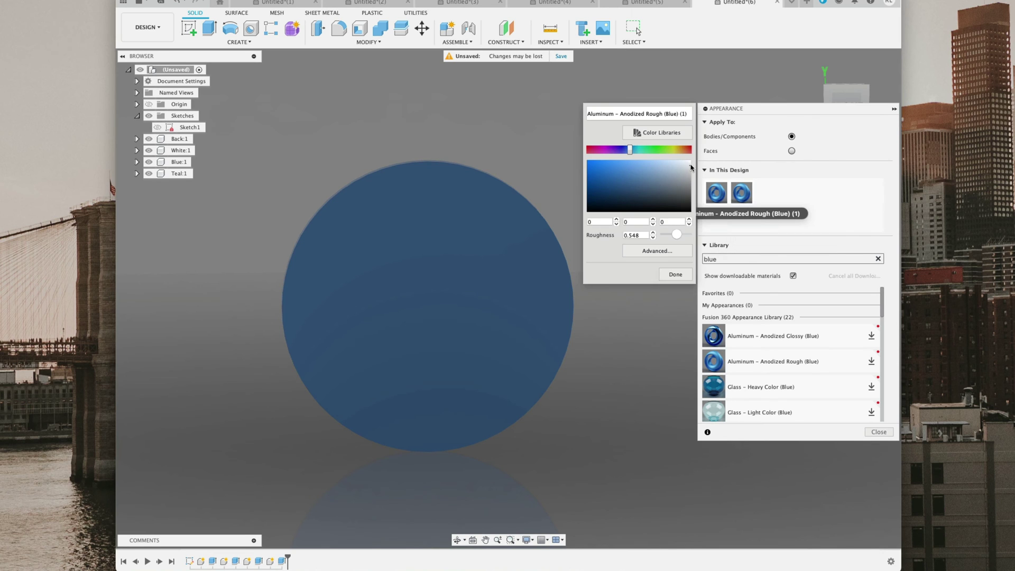
left_click(690, 166)
left_click(676, 275)
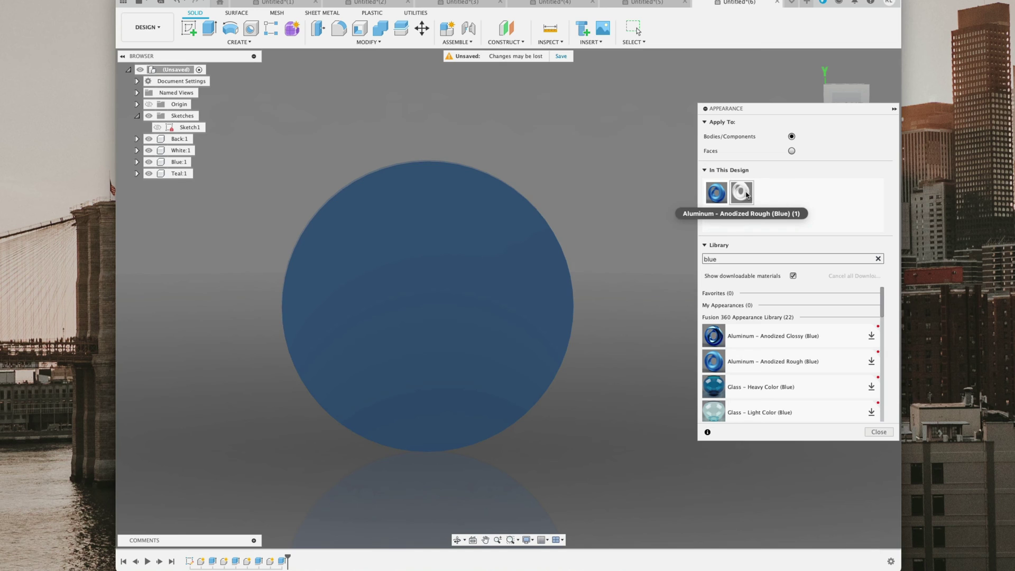
left_click_drag(746, 196, 193, 153)
left_click(549, 283)
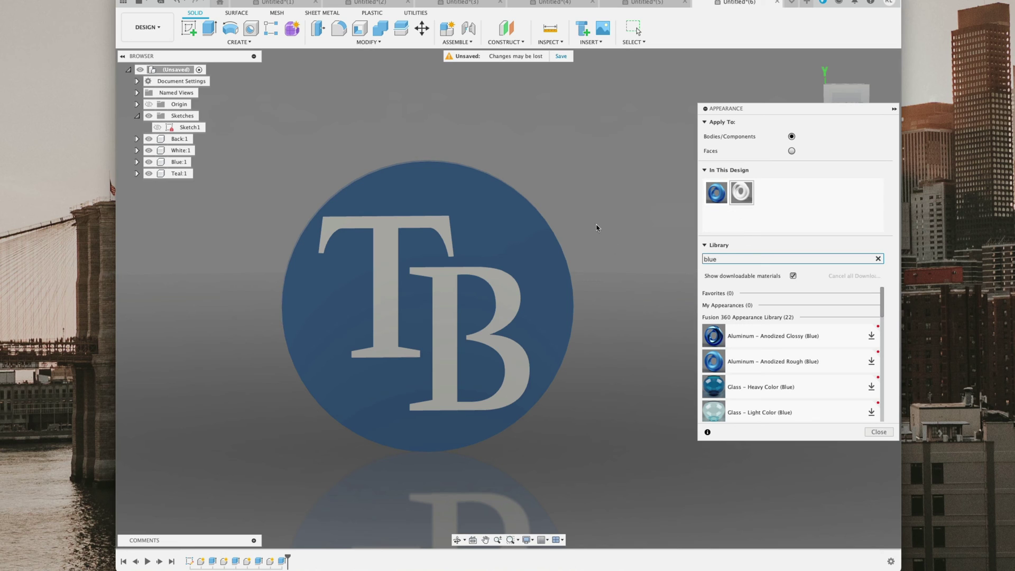
- Duplicate the white appearance and change the copy's color to a light teal
right_click(748, 195)
left_click(770, 205)
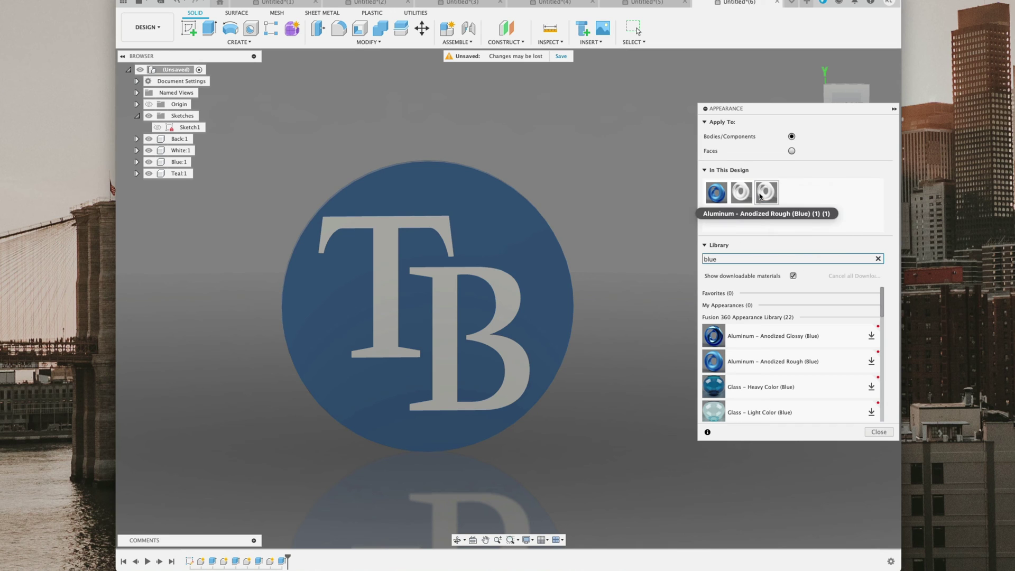
right_click(764, 199)
left_click(772, 200)
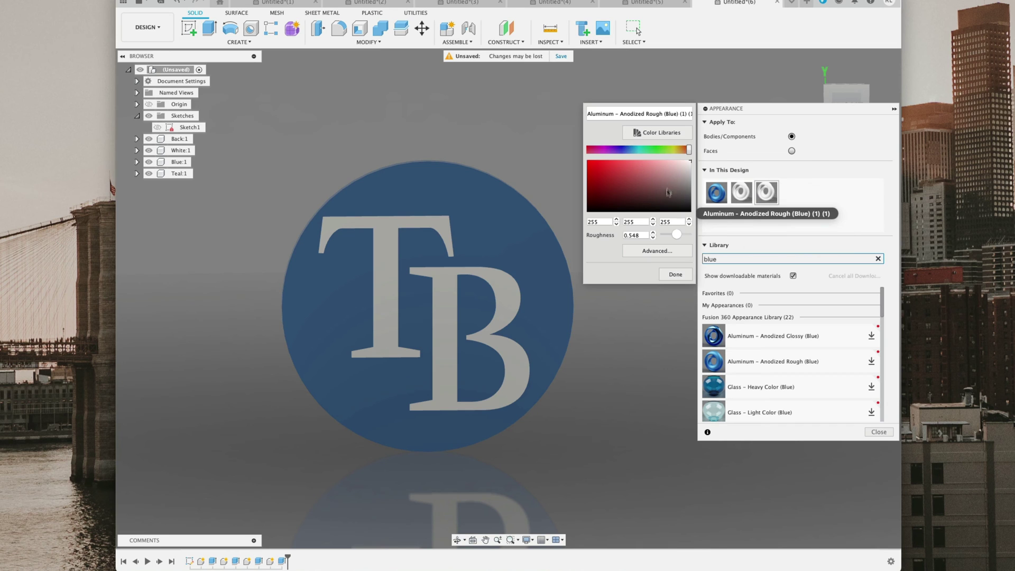
left_click(642, 151)
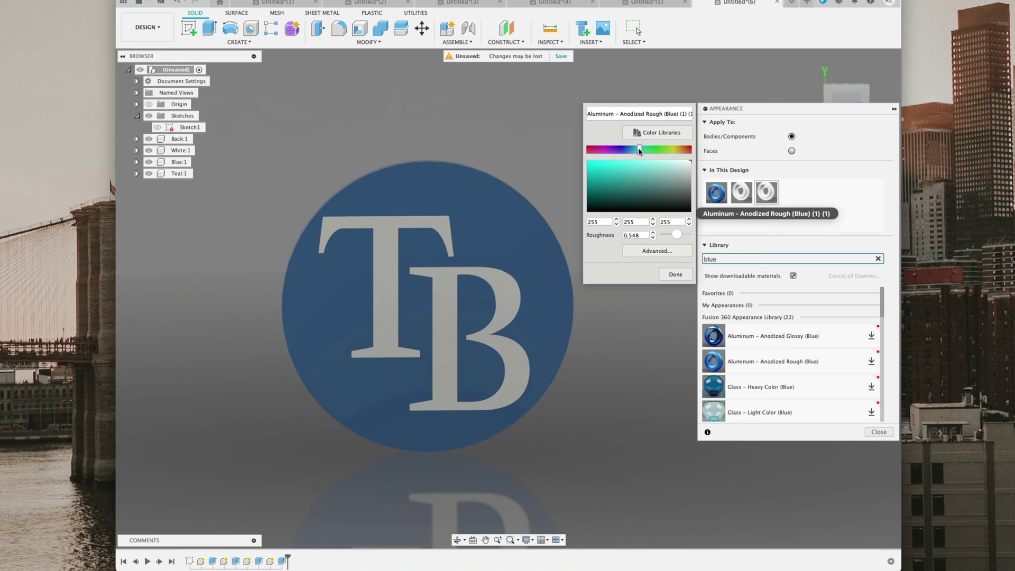
left_click_drag(640, 150, 661, 165)
left_click(676, 274)
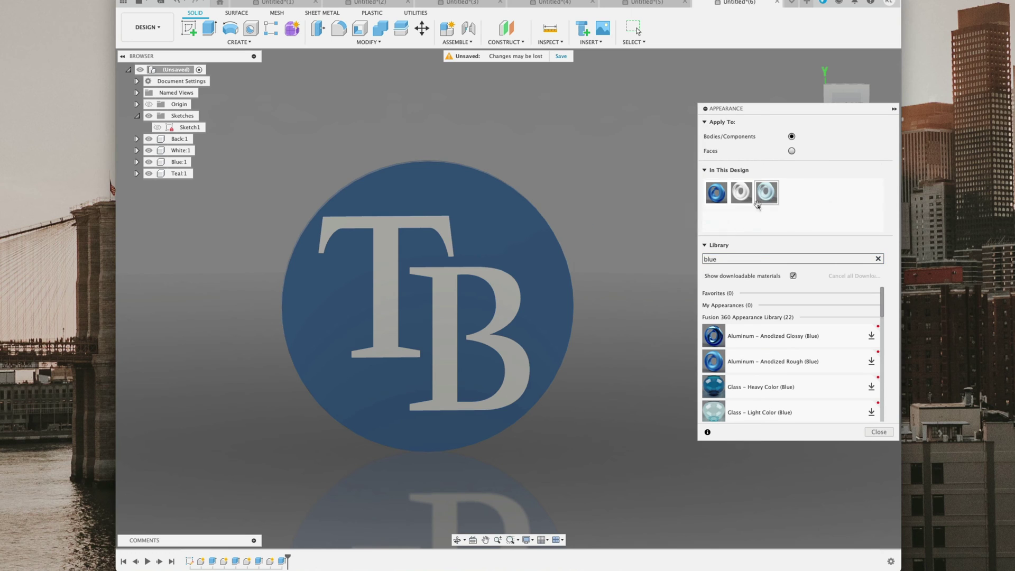
- Apply the light teal appearance to the Teal component, removing the appearances on its bodies
left_click_drag(766, 192, 180, 174)
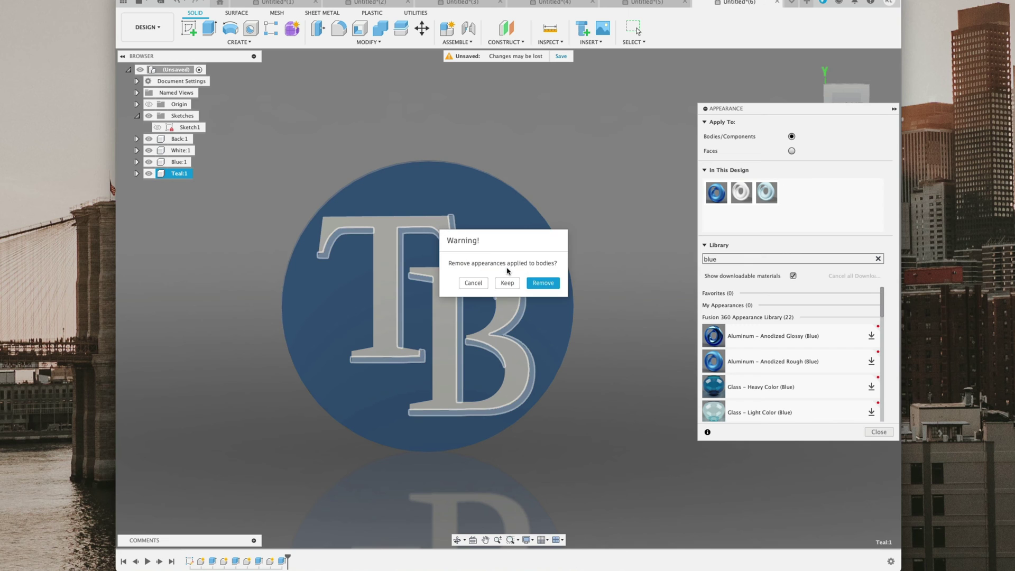
left_click(549, 281)
left_click(637, 351)
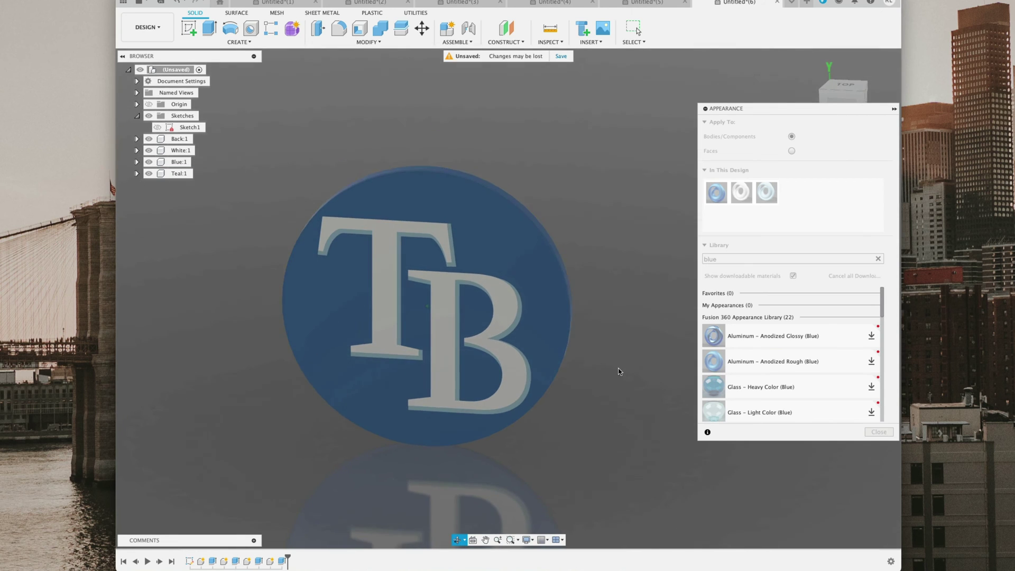
- Darken the original Aluminum - Anodized Rough (Blue) appearance to a deep navy blue
middle_click_drag(617, 368, 725, 207, "shift")
right_click(718, 195)
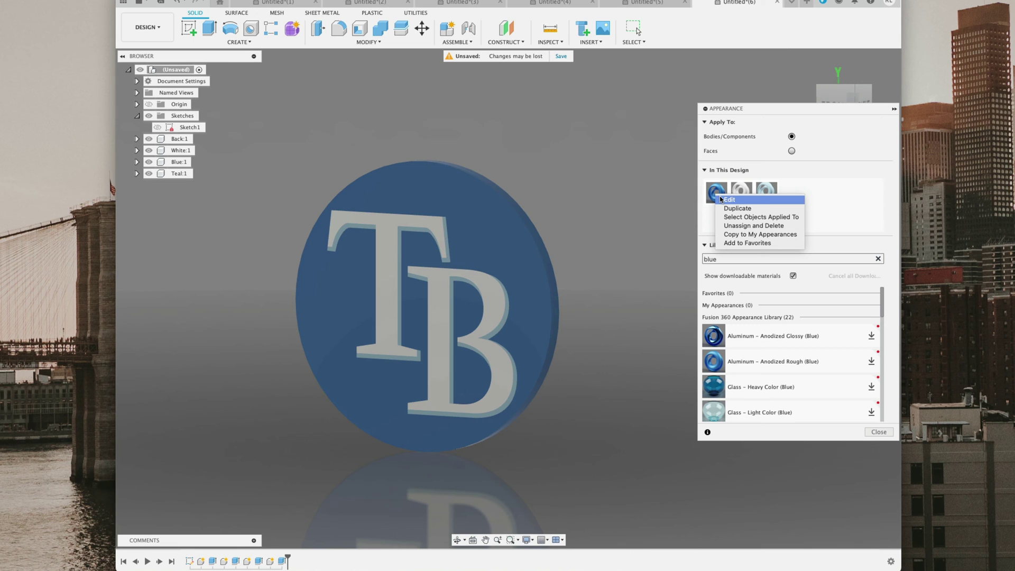
left_click(729, 200)
left_click(641, 190)
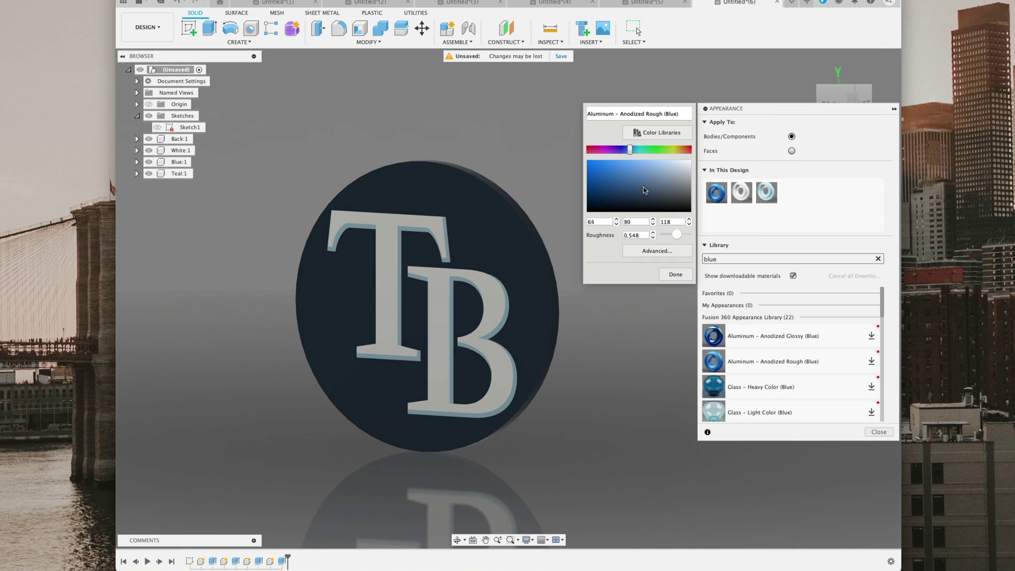
left_click_drag(645, 190, 634, 189)
left_click(676, 274)
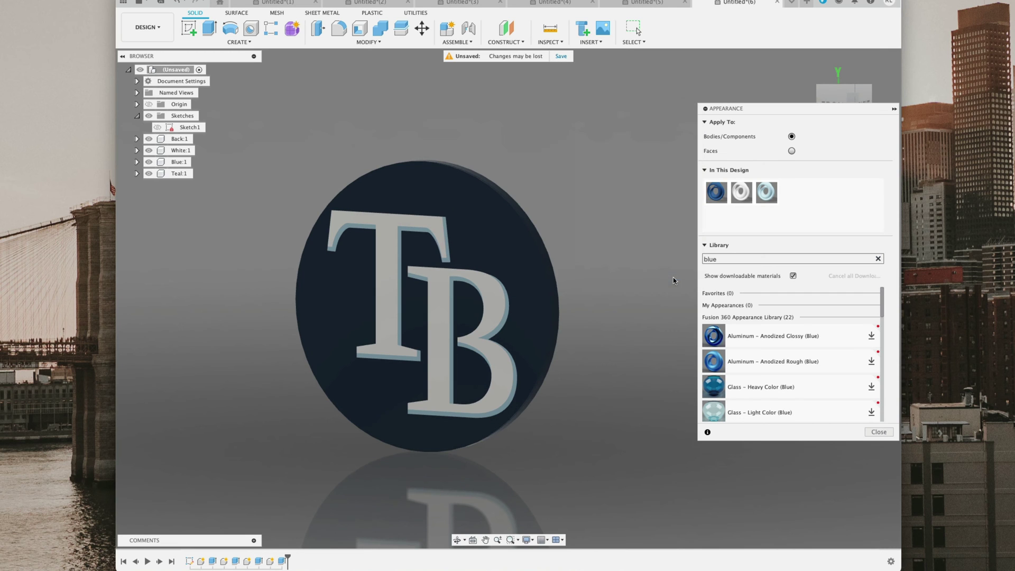
- Try the light teal appearance on the Back component
mouse_move(629, 311)
middle_mouse_down("shift")
mouse_move(724, 318)
mouse_move(637, 317)
middle_mouse_up("shift")
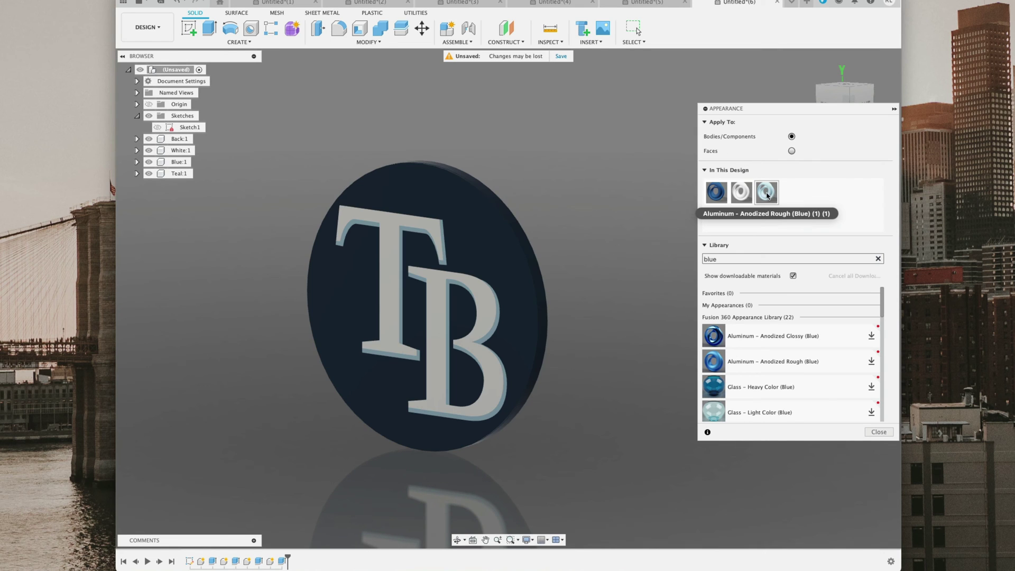
middle_click_drag(624, 235, 576, 239, "shift")
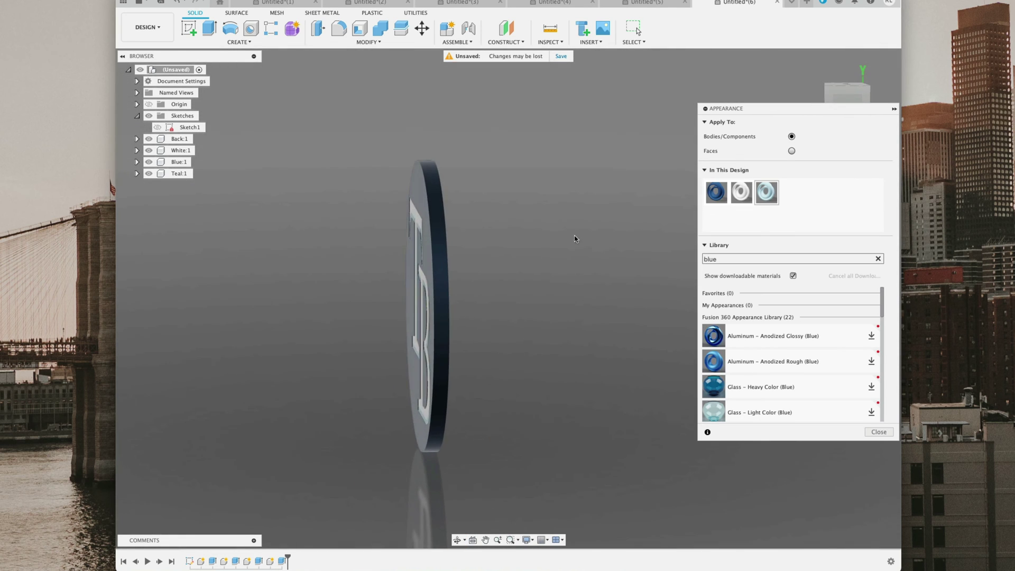
middle_click_drag(485, 206, 471, 232, "shift")
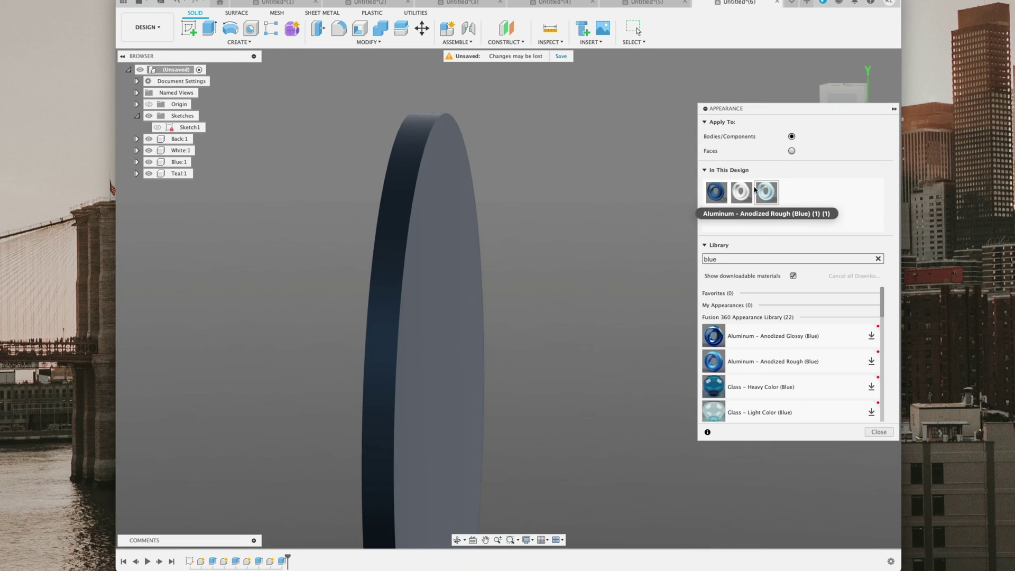
left_click_drag(755, 190, 175, 139)
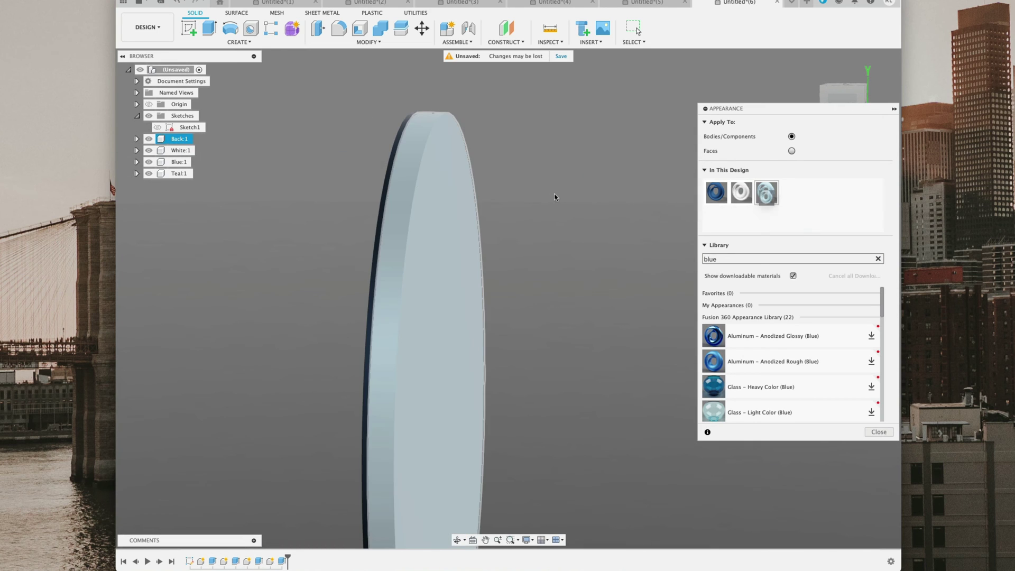
- Apply the white appearance to the Back component and finish editing appearances
middle_click_drag(629, 274, 661, 249, "shift")
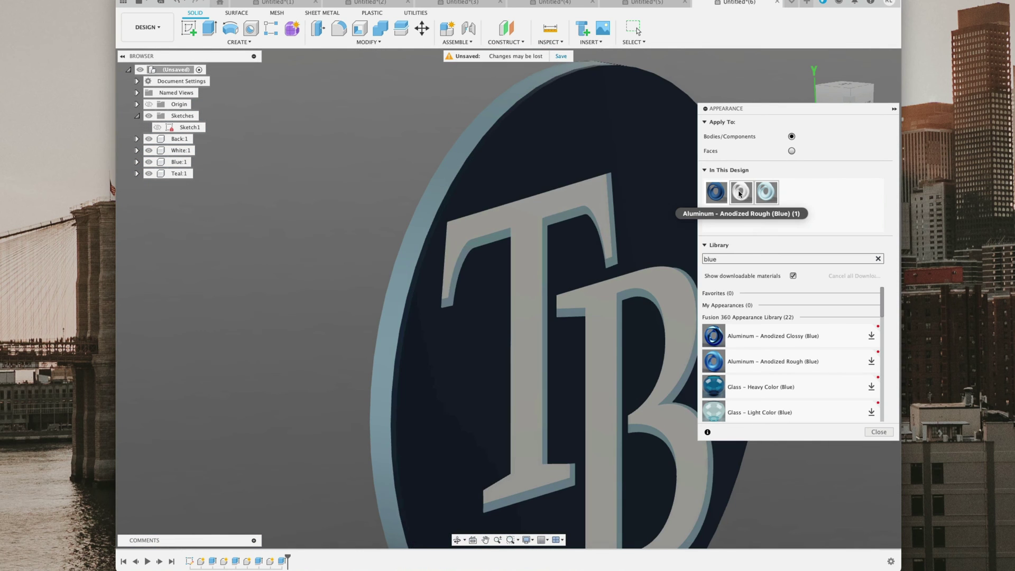
left_click_drag(740, 194, 178, 143)
middle_click_drag(323, 206, 698, 170, "shift")
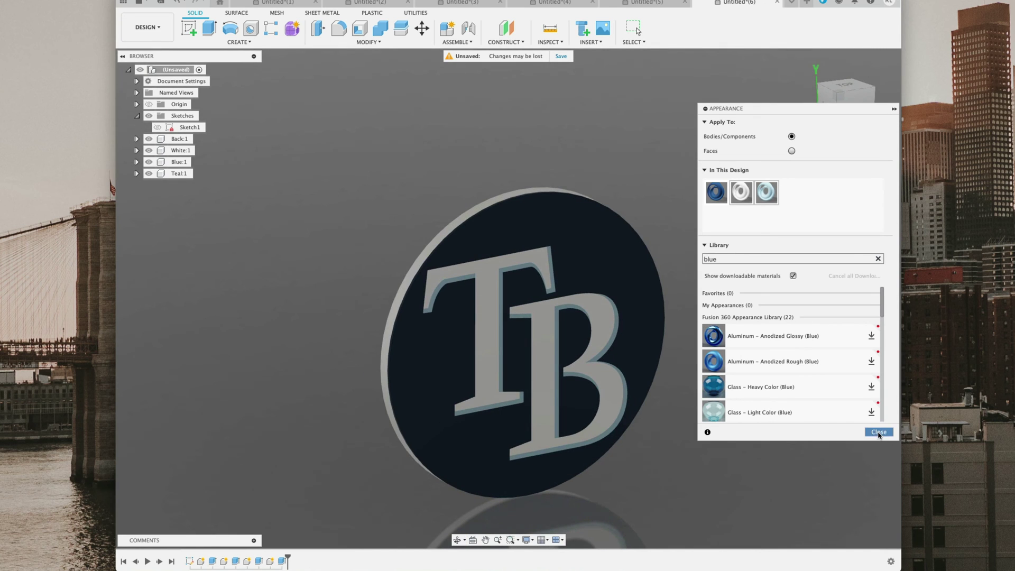
middle_click_drag(879, 434, 792, 494, "shift")
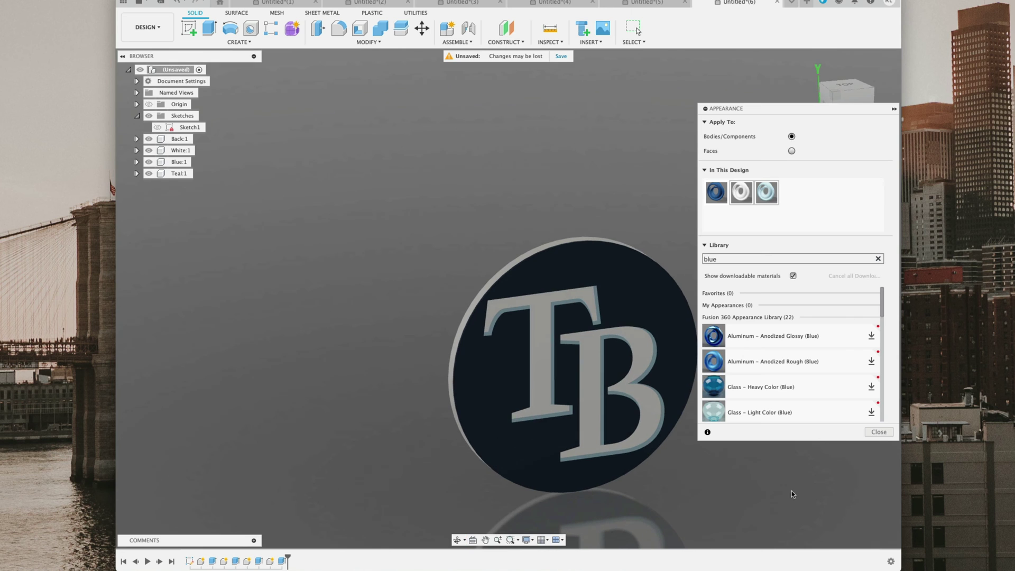
left_click(878, 432)
middle_click_drag(879, 432, 730, 281, "shift")
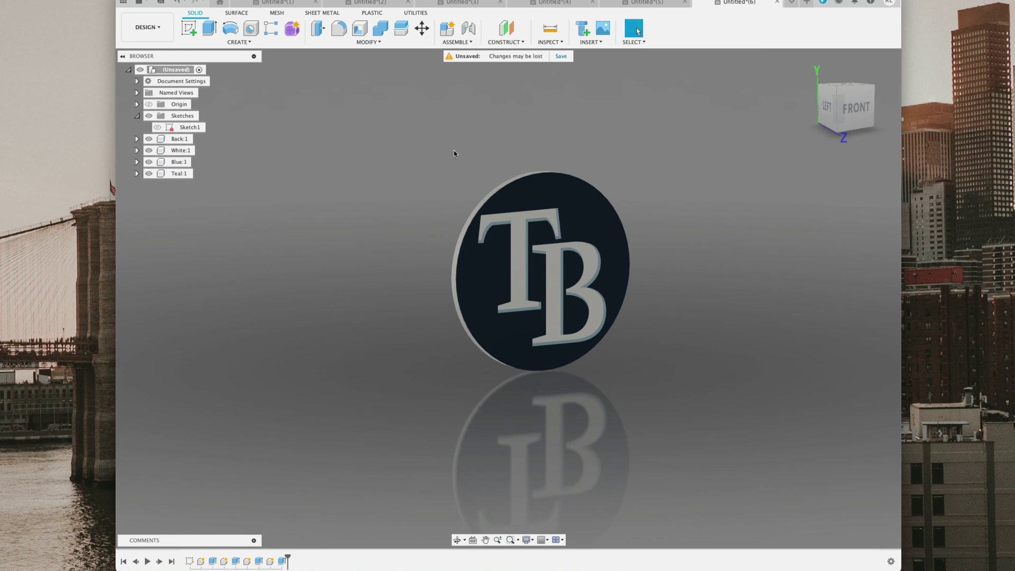
- Start exporting the whole design to the computer, keeping Fusion Files (*.f3d) as the file type
left_click_drag(418, 131, 662, 511)
middle_click_drag(677, 373, 692, 279, "shift")
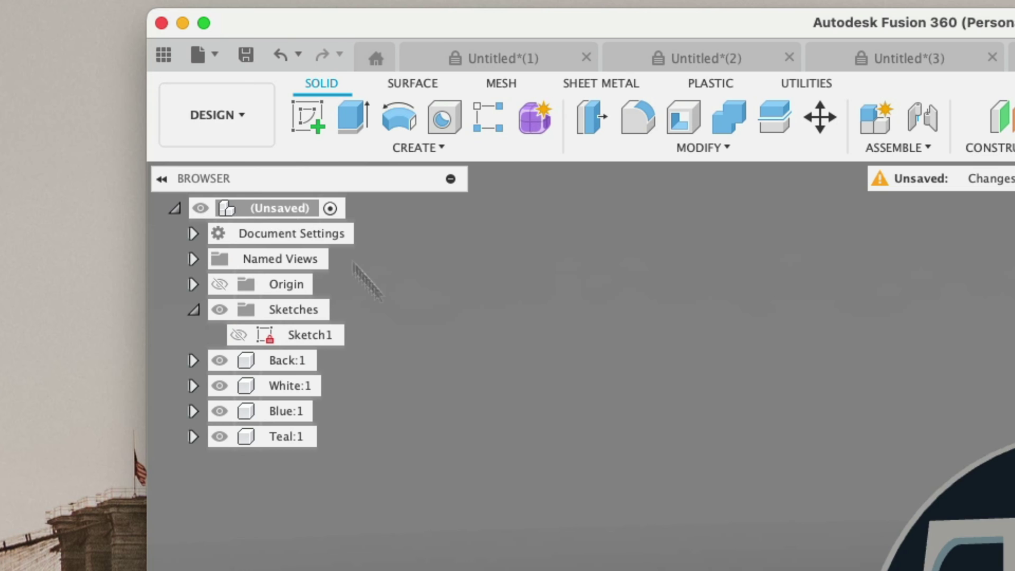
right_click(263, 199)
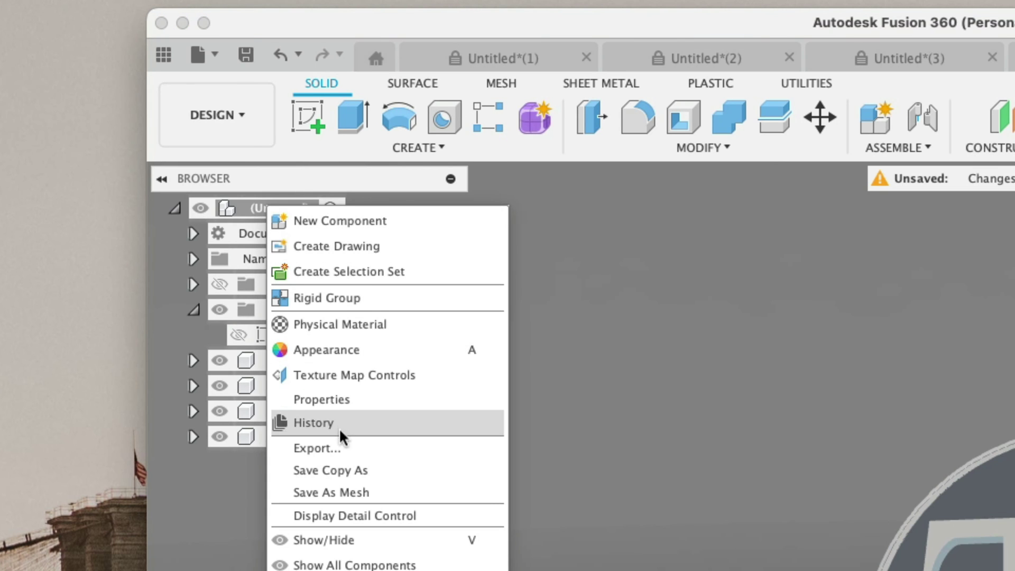
left_click(334, 448)
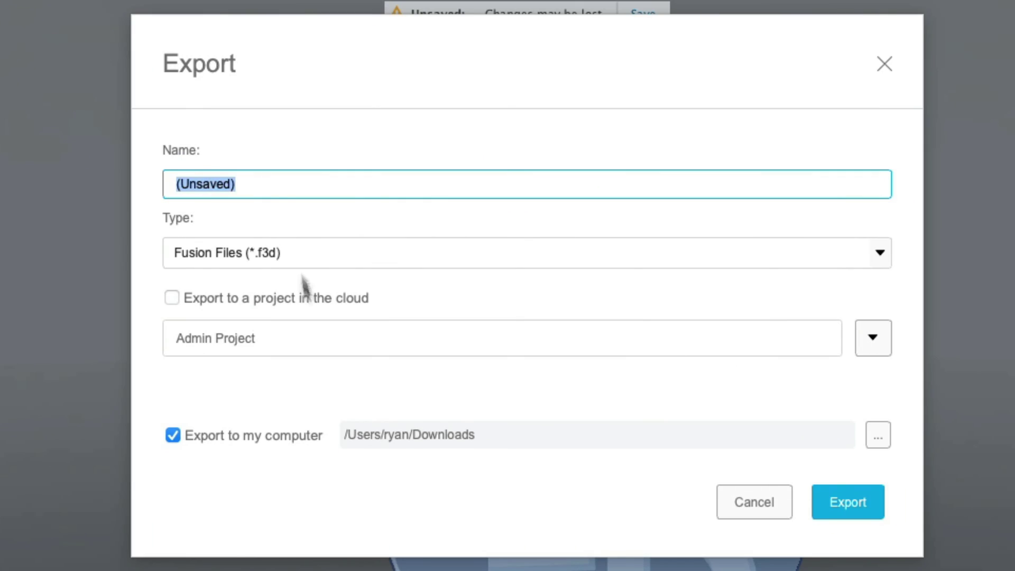
left_click(288, 252)
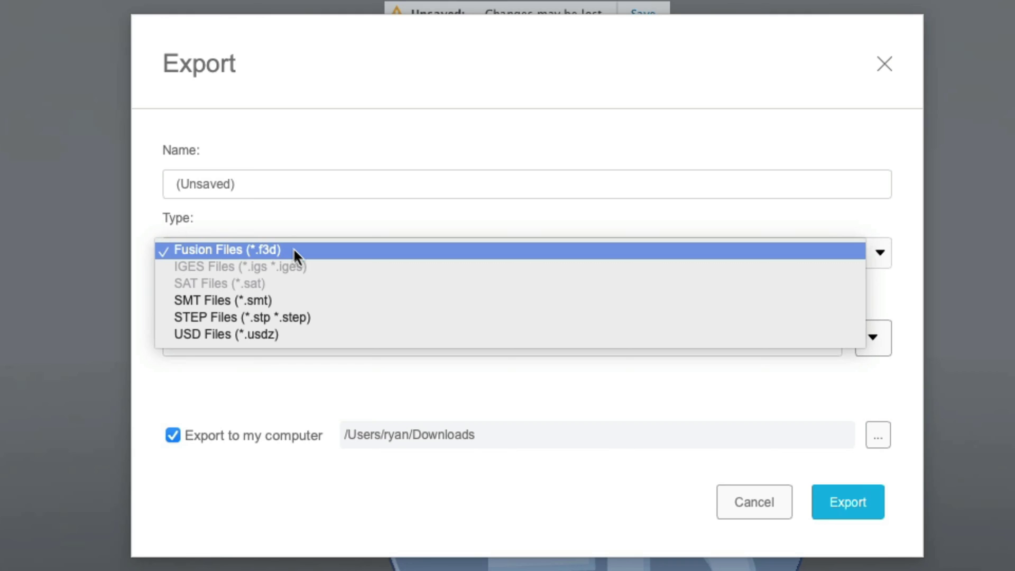
left_click(268, 192)
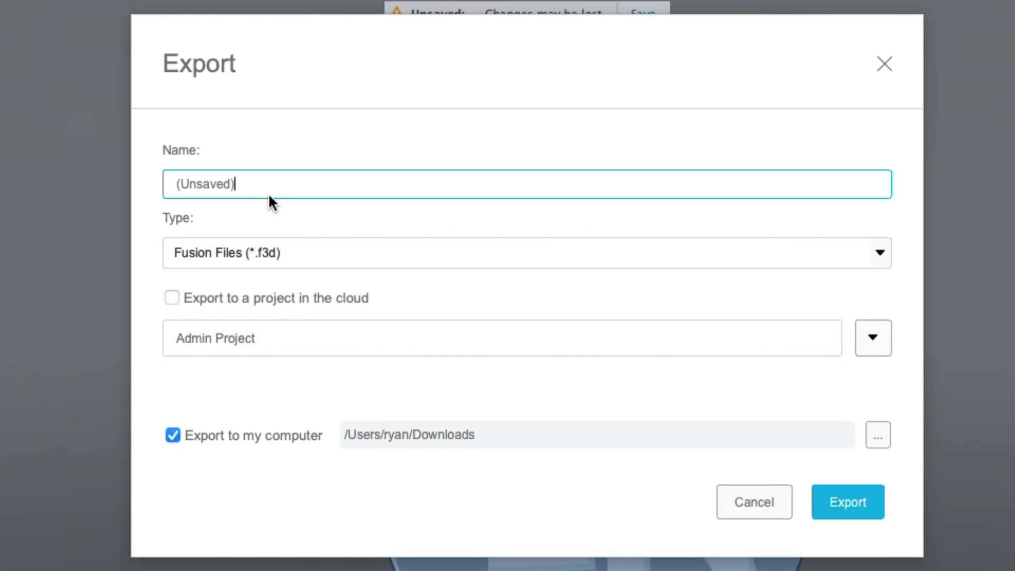
- Name the export Rays Coaster Fusion and export it to the Downloads folder
key("super+a")
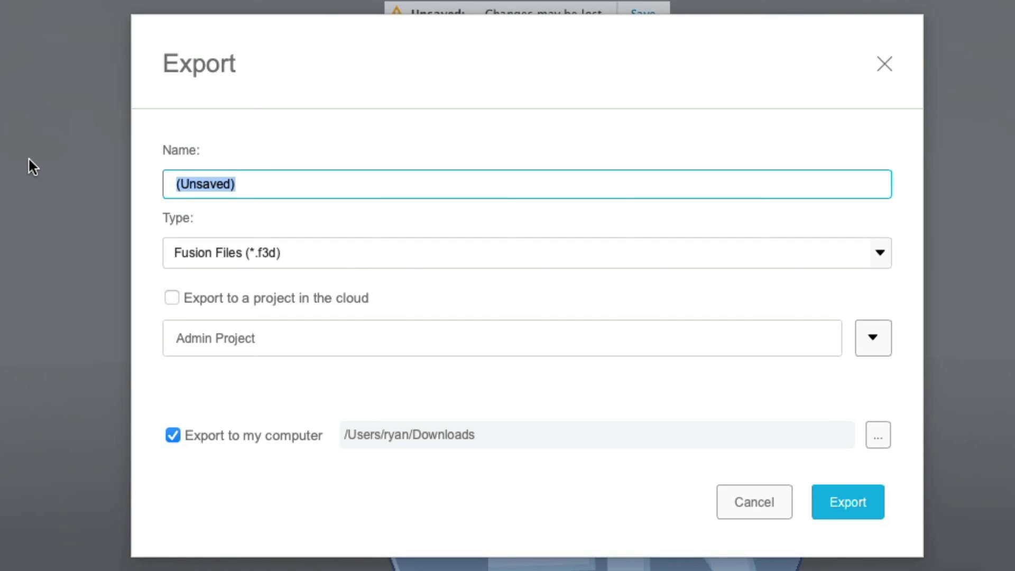
type("R")
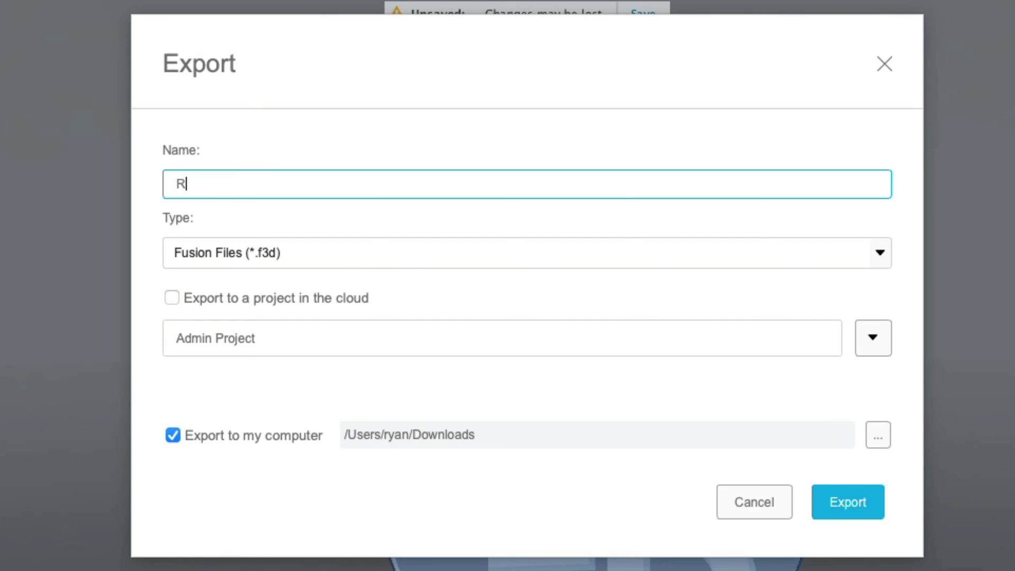
type("ays Coaster GIF")
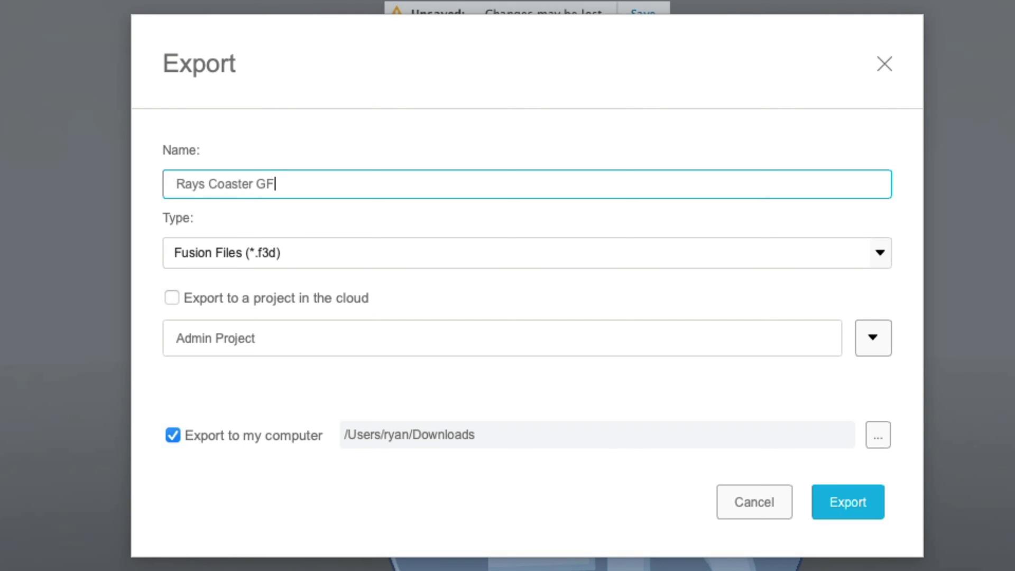
key("BackSpace")
key("BackSpace")
key("BackSpace")
type("G")
key("BackSpace")
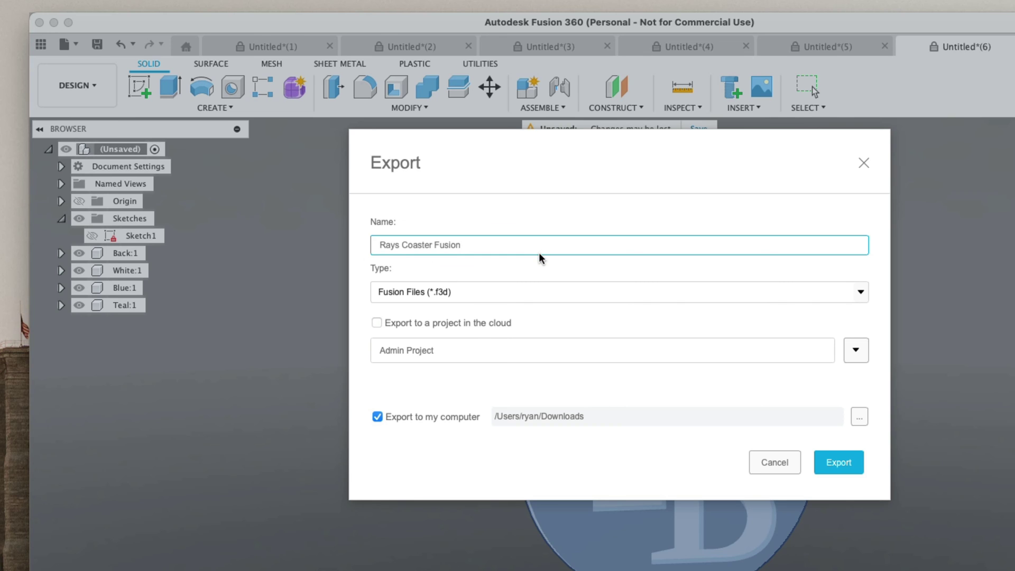
left_click(837, 461)
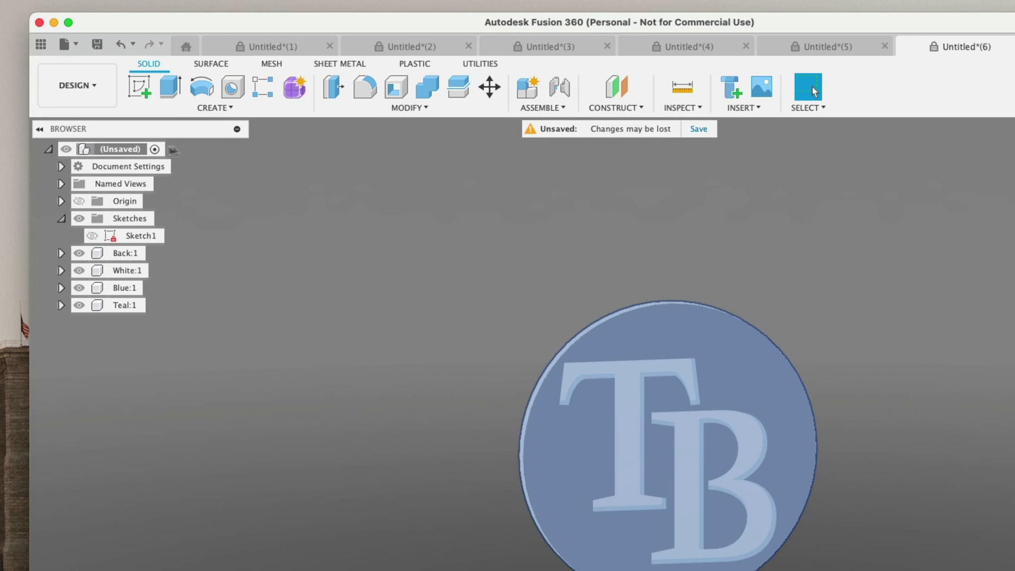
- Export the whole design again to the Downloads folder as a STEP file named Rays Coaster
right_click(127, 149)
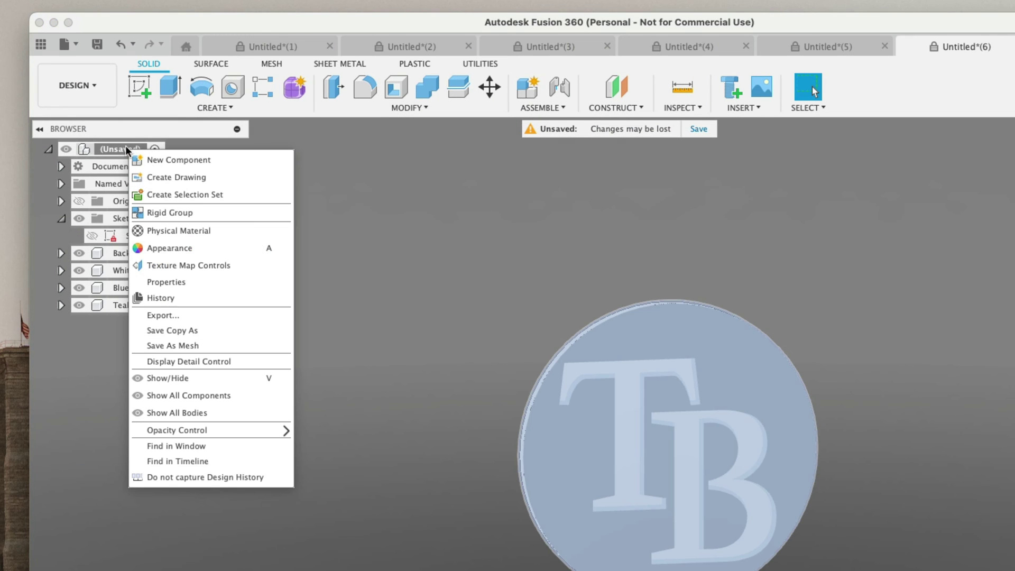
left_click(277, 316)
type("Rays ")
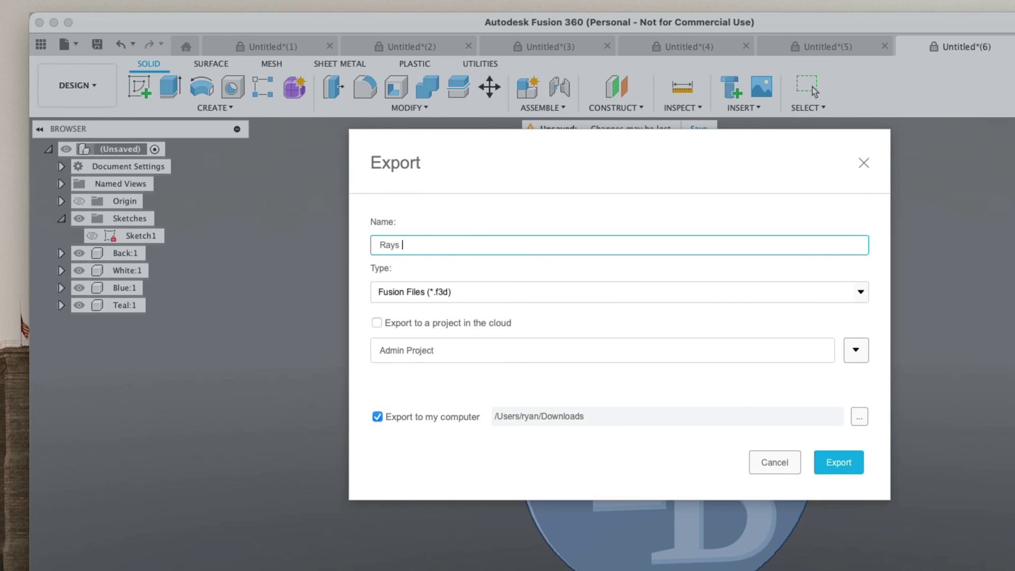
type("Copa")
left_click(474, 291)
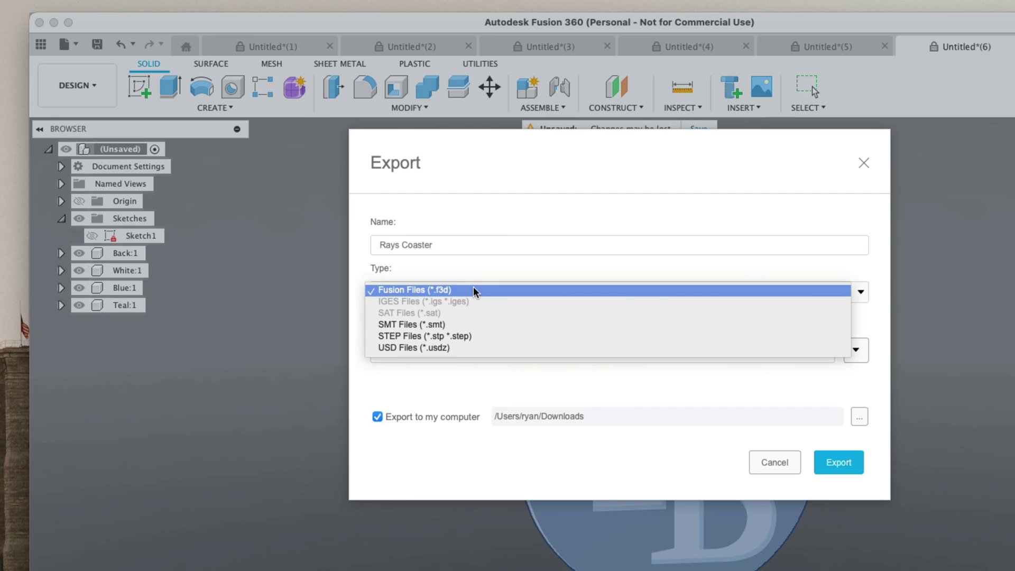
left_click(458, 336)
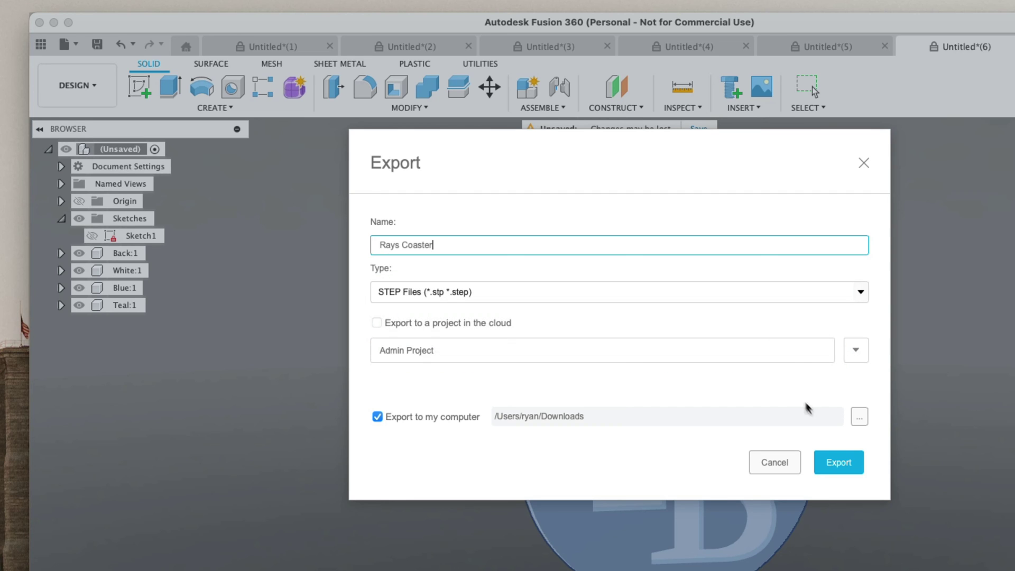
left_click(837, 461)
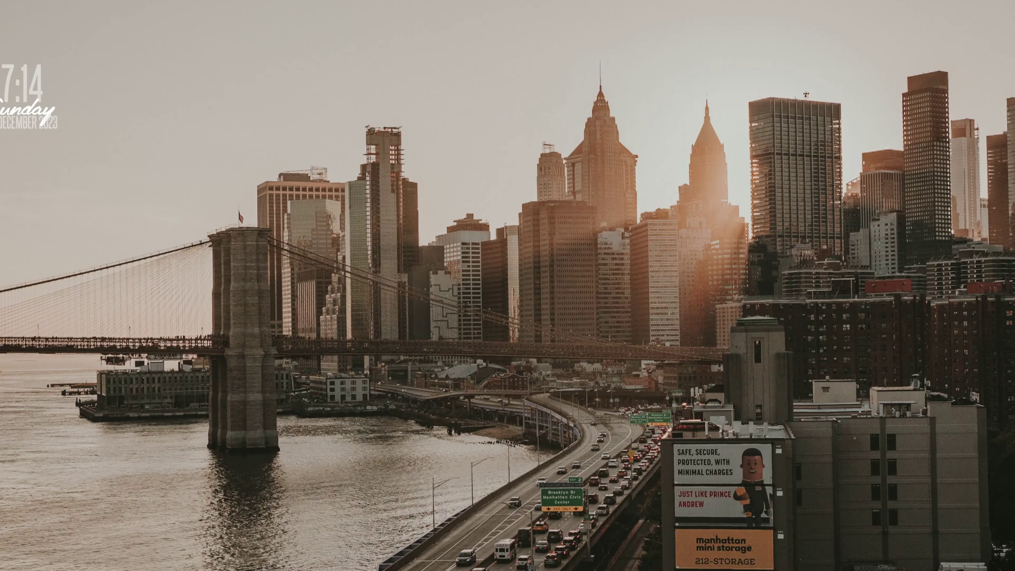
- Switch to Bambu Studio and import Rays Coaster.step from the Downloads folder onto the build plate
scroll(556, 404, "up", 2)
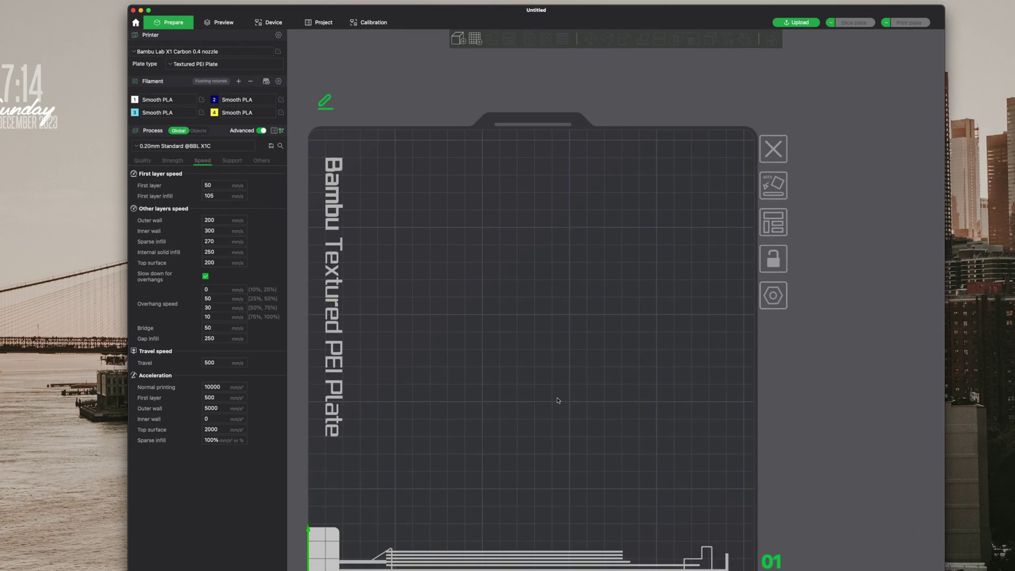
scroll(540, 407, "down", 2)
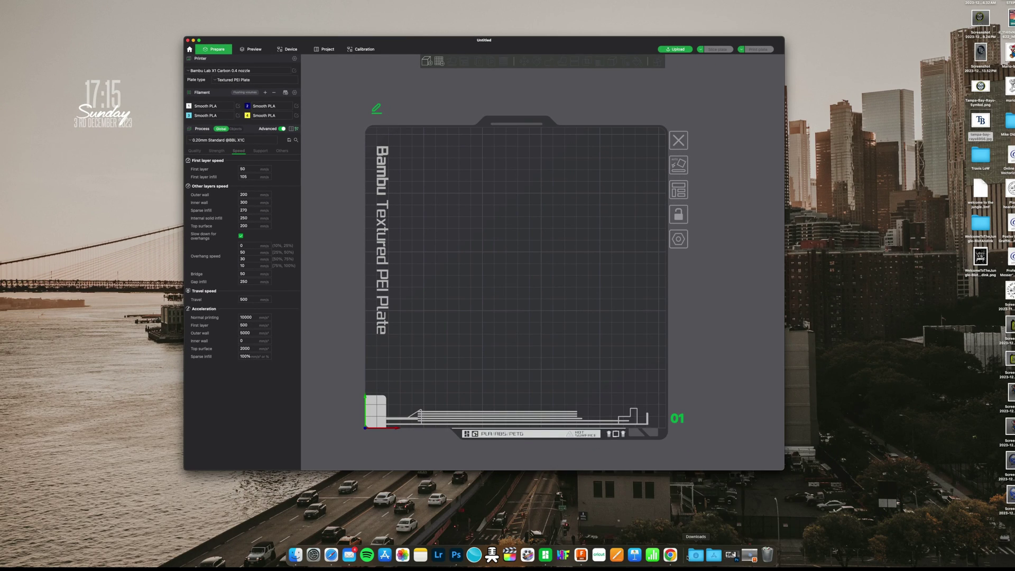
left_click(847, 570)
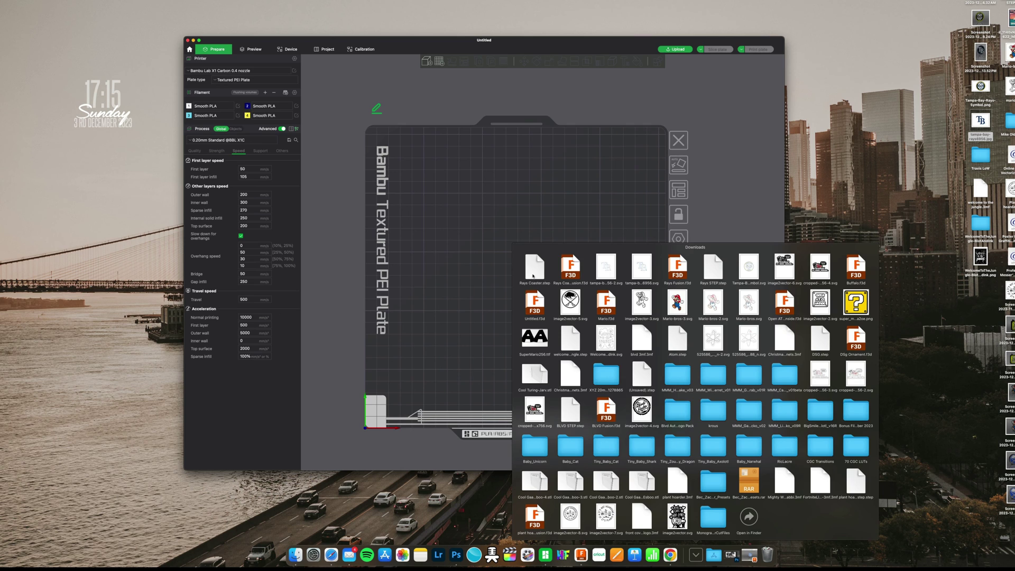
left_click_drag(533, 276, 470, 233)
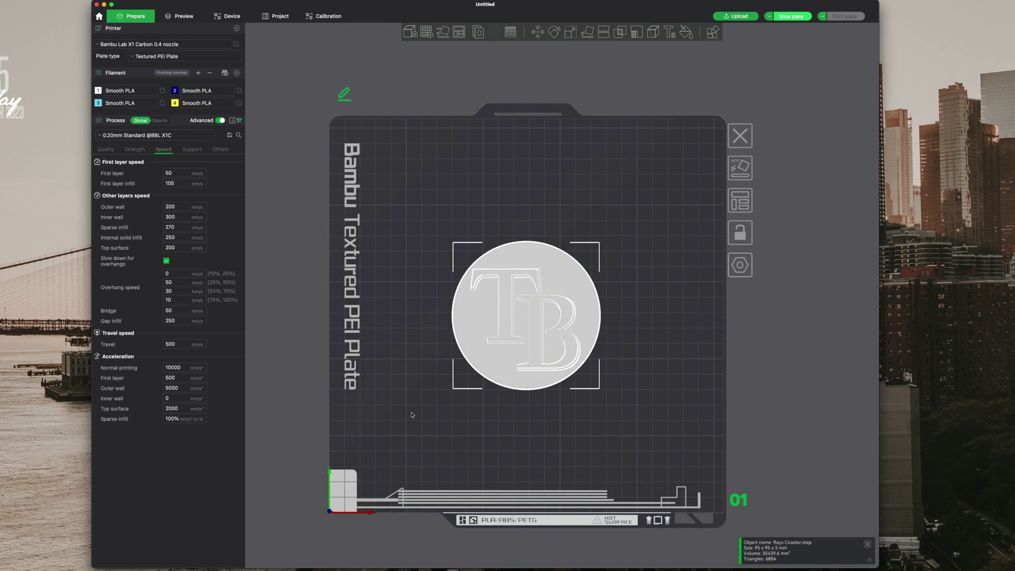
- Try color painting the T and B faces with filament 2 using the edge-detecting fill tool, and erase all painting
left_click_drag(412, 415, 394, 365)
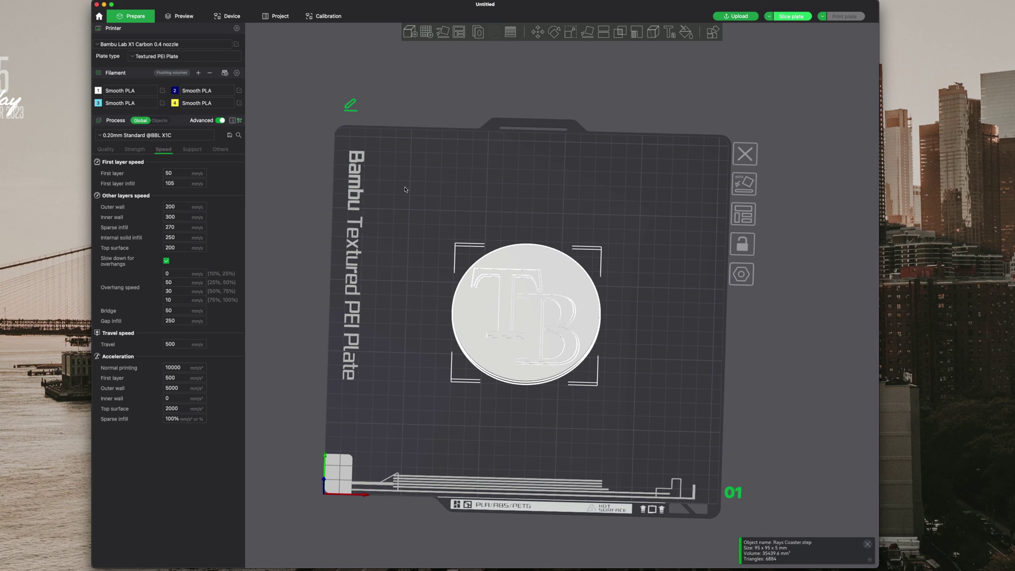
left_click_drag(405, 189, 407, 214)
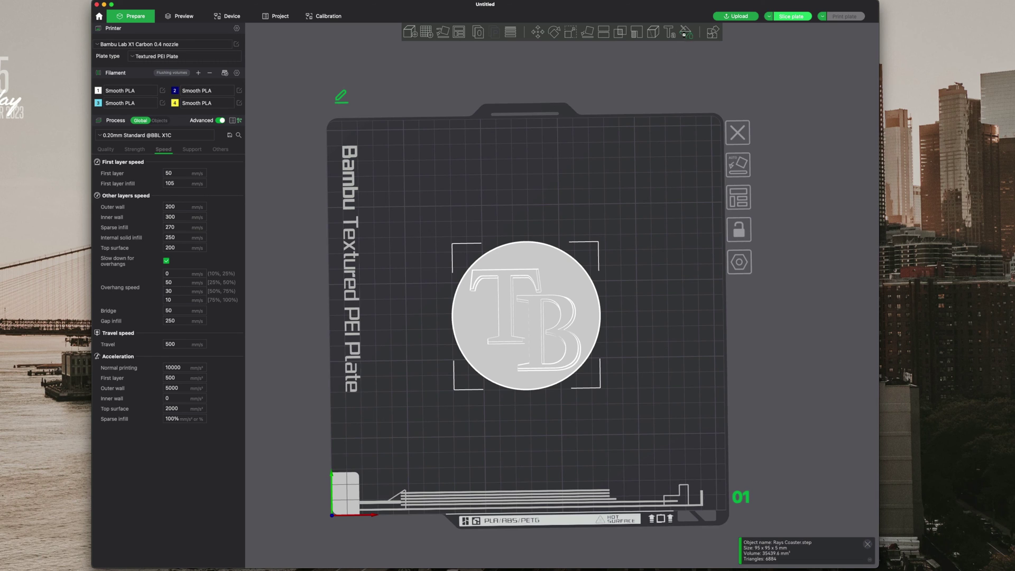
left_click(686, 32)
mouse_move(610, 281)
left_mouse_down()
mouse_move(616, 229)
mouse_move(610, 281)
left_mouse_up()
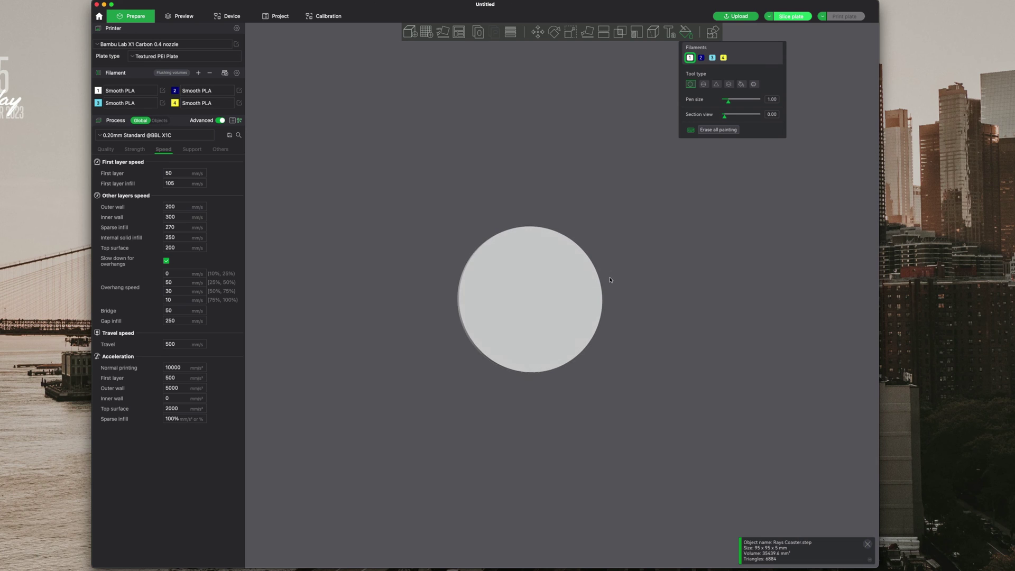
left_click(742, 84)
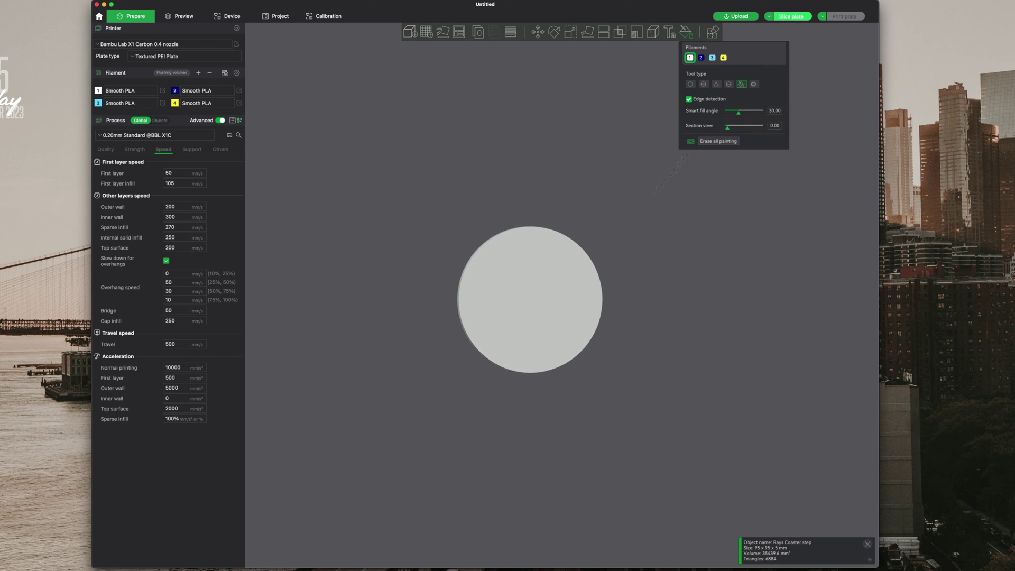
left_click(701, 57)
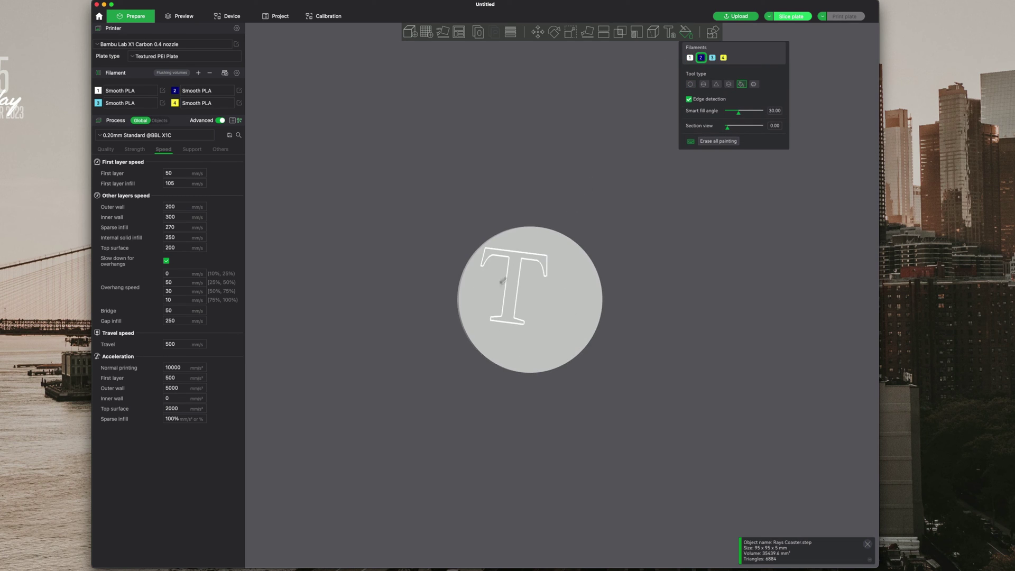
left_click(511, 288)
left_click(540, 310)
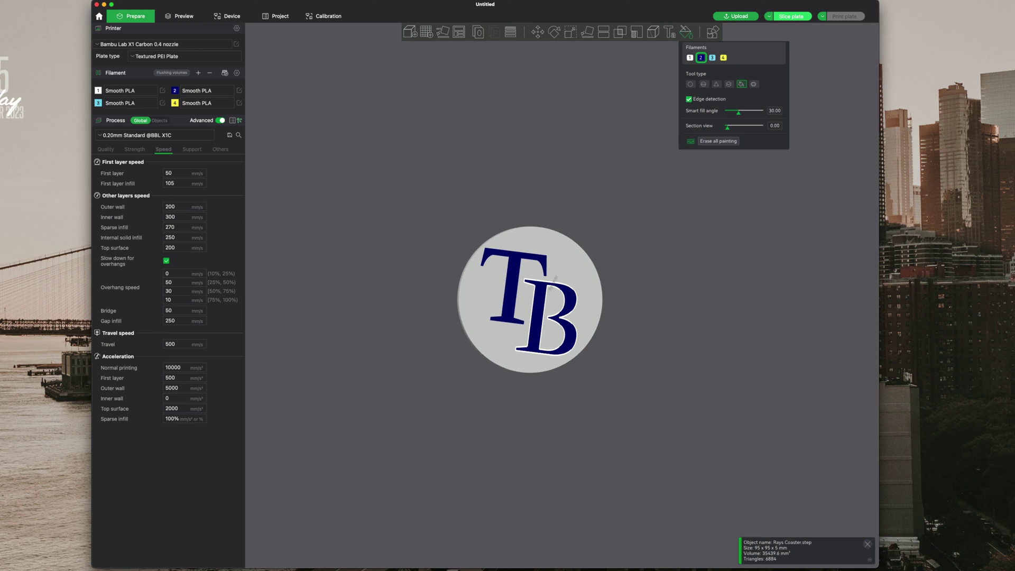
left_click(718, 141)
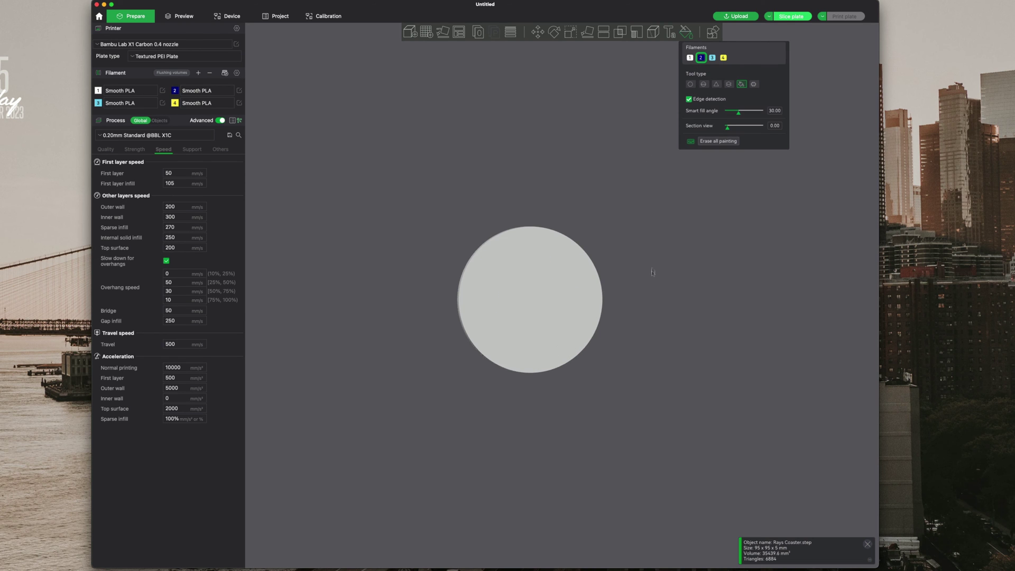
- Show the per-object process list, expand Rays Coaster.step into its component parts, and leave color painting
mouse_move(650, 271)
left_mouse_down()
mouse_move(662, 250)
mouse_move(642, 270)
left_mouse_up()
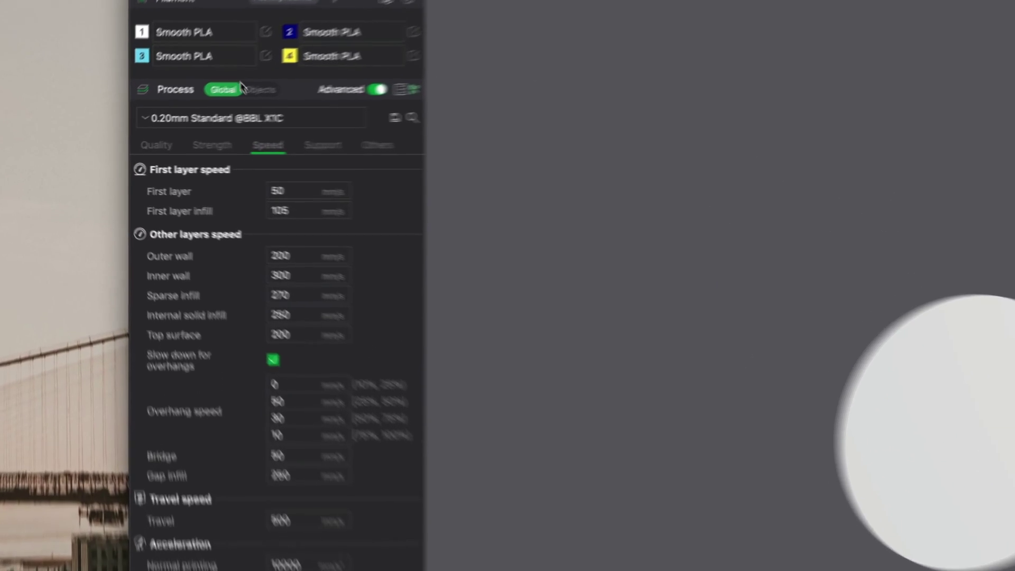
left_click(155, 121)
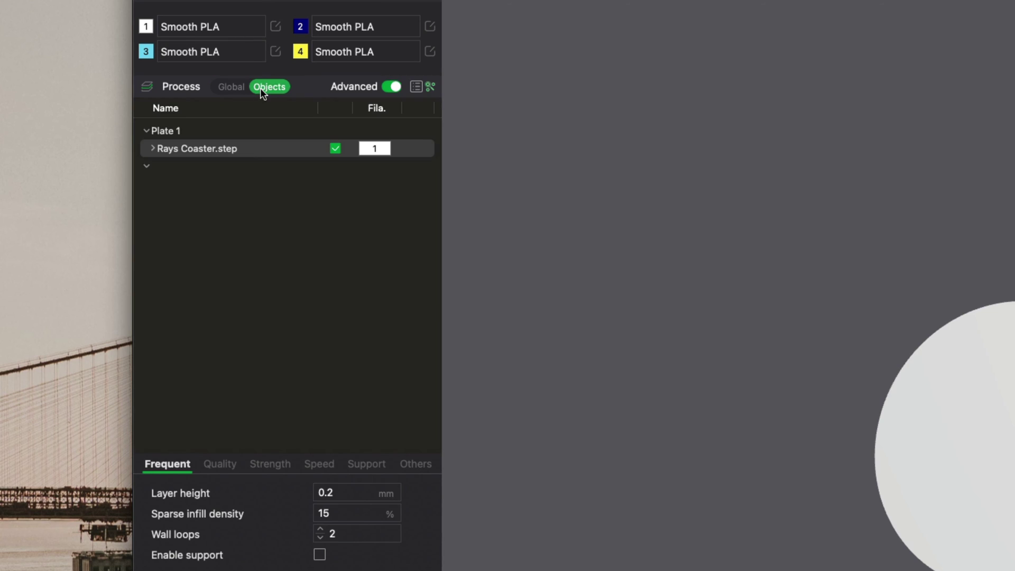
left_click(152, 148)
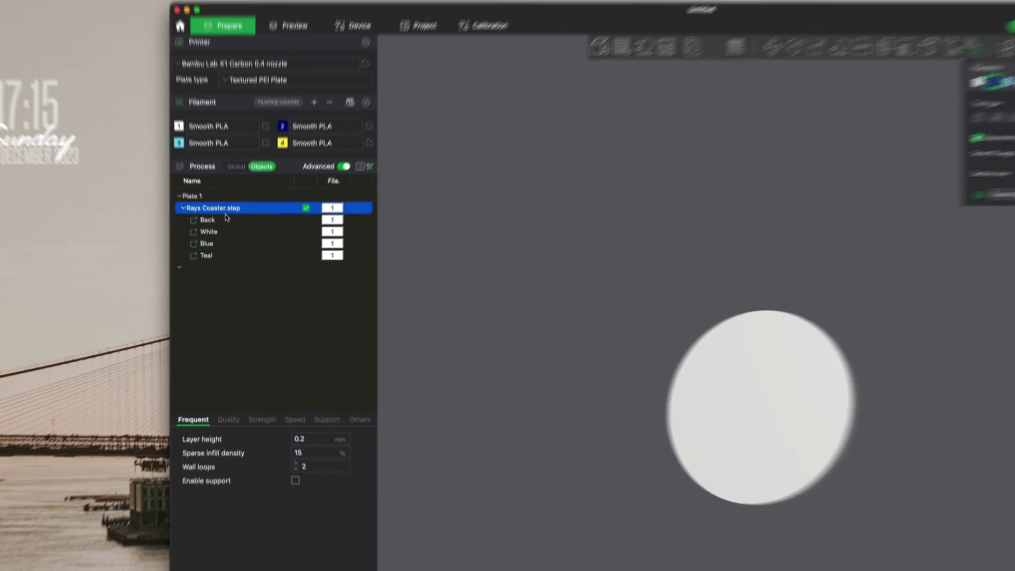
left_click(191, 166)
left_click_drag(601, 439, 206, 221)
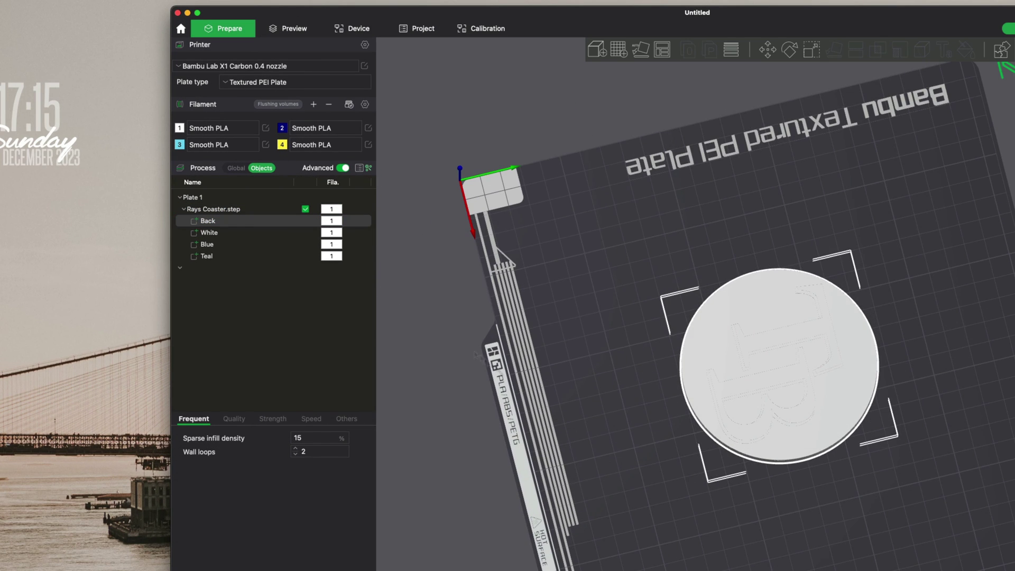
- Assign filament 2 to the Blue part of the coaster, leaving Back and White on filament 1
left_click(226, 256)
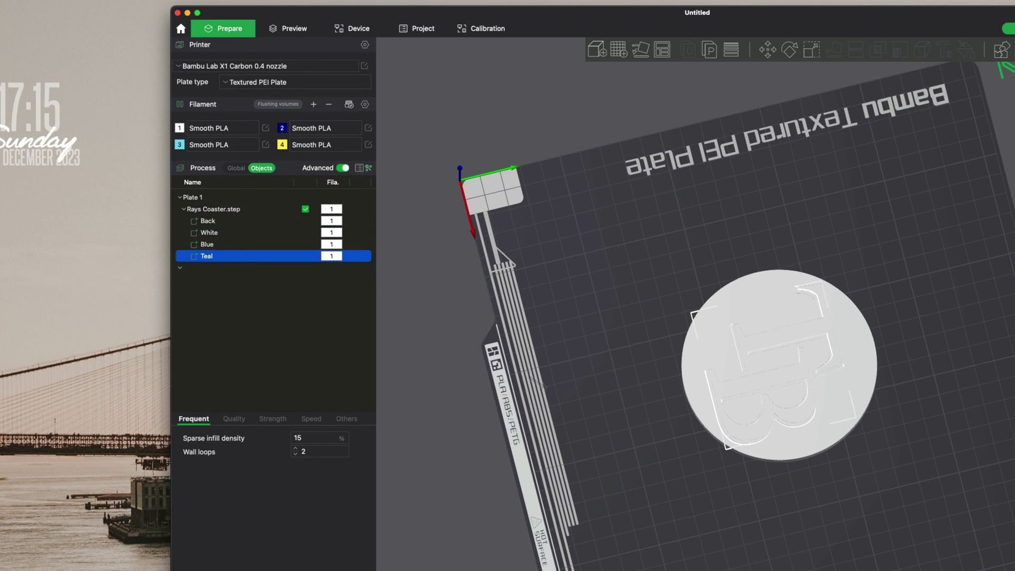
key("1")
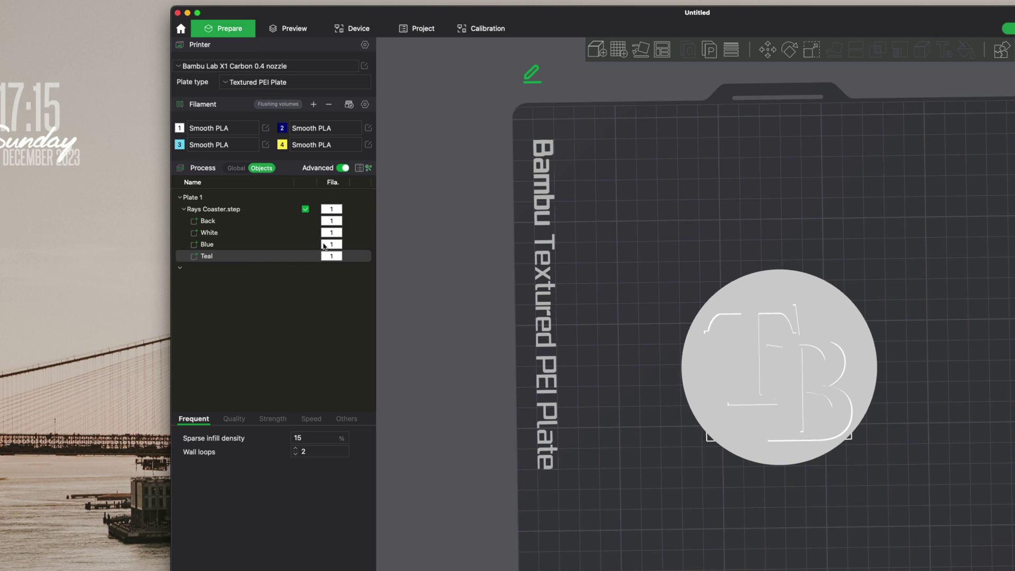
left_click(328, 225)
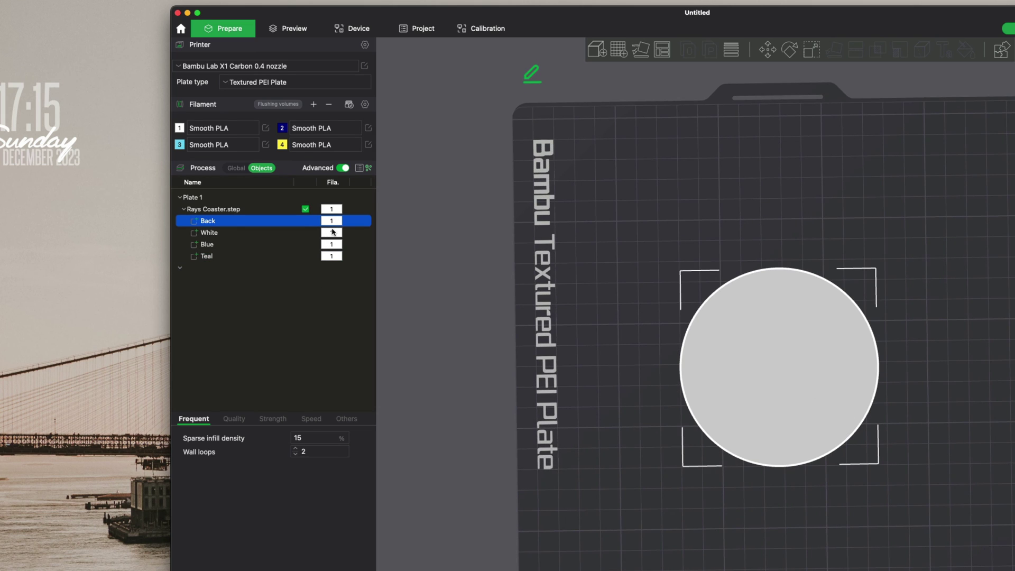
left_click(333, 232)
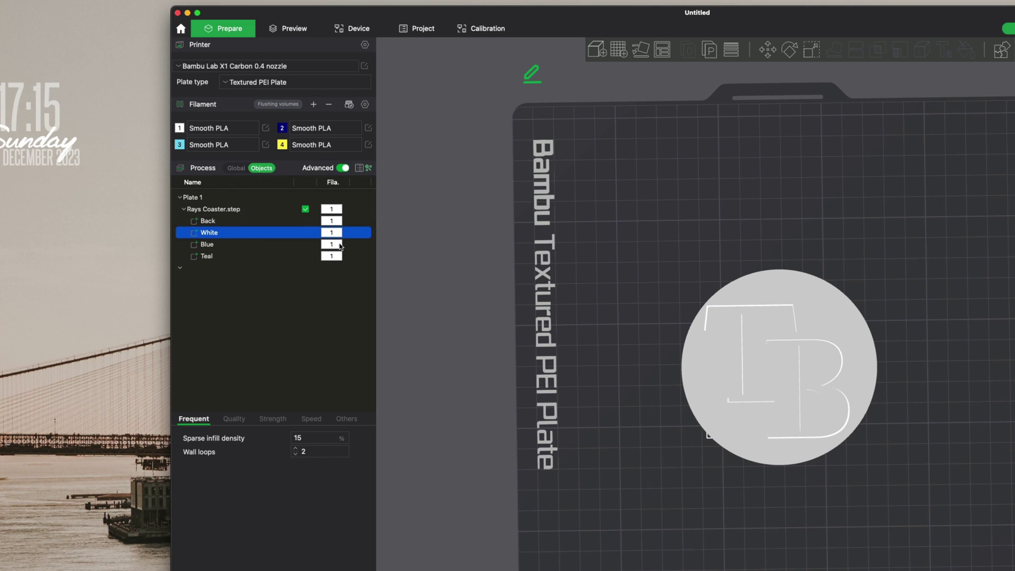
left_click(340, 245)
right_click(339, 244)
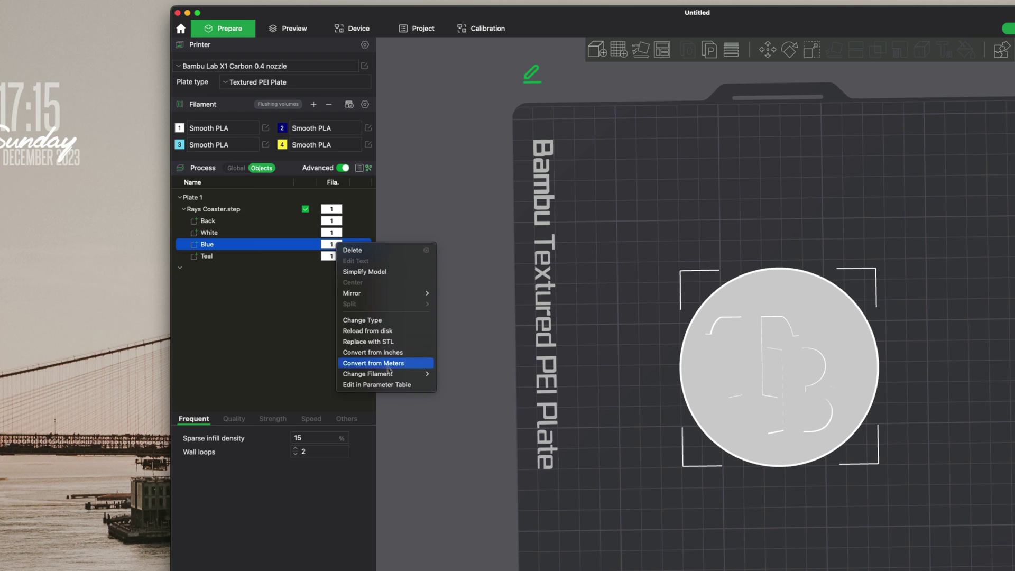
mouse_move(389, 373)
left_click(454, 384)
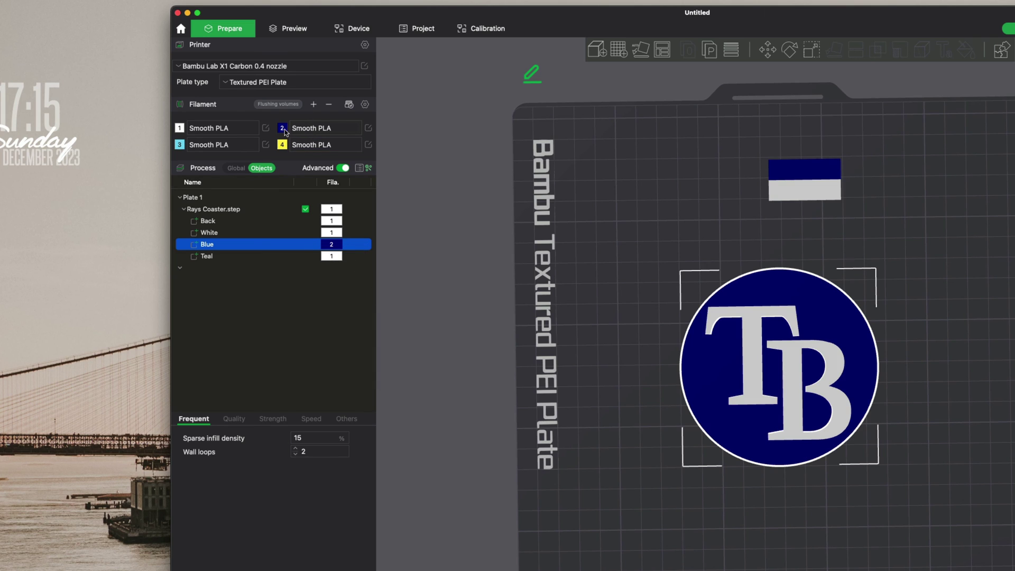
- Assign filament 3 to the Teal part of the coaster and clear the selection
left_click(333, 257)
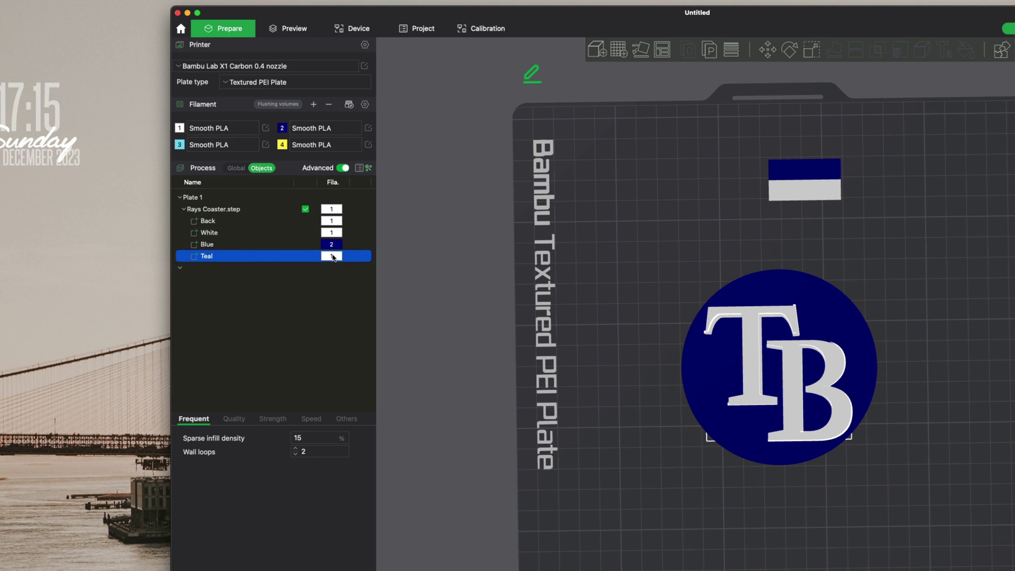
left_click(332, 257)
left_click(328, 319)
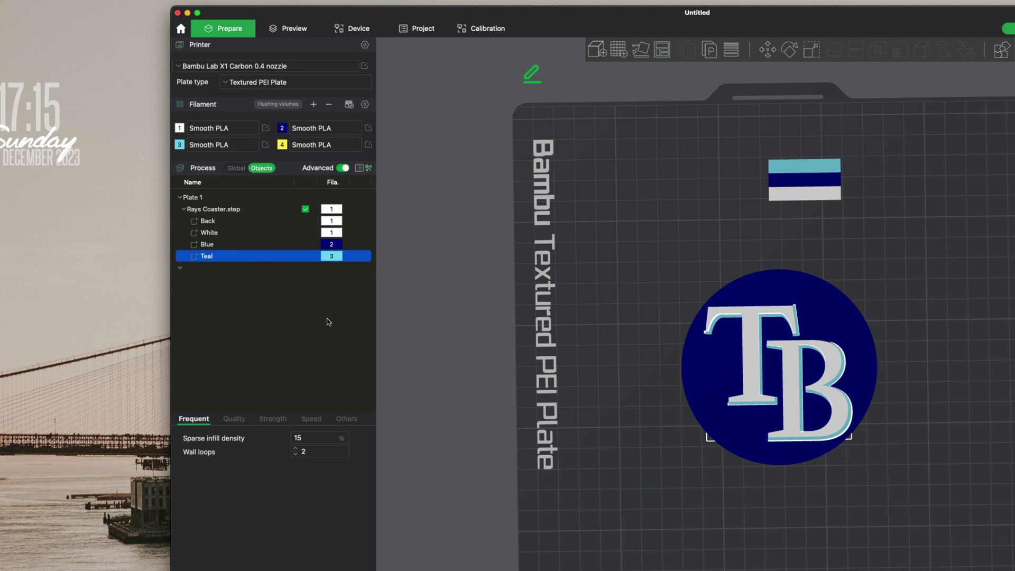
left_click(328, 319)
mouse_move(630, 404)
left_mouse_down()
mouse_move(637, 353)
mouse_move(632, 409)
left_mouse_up()
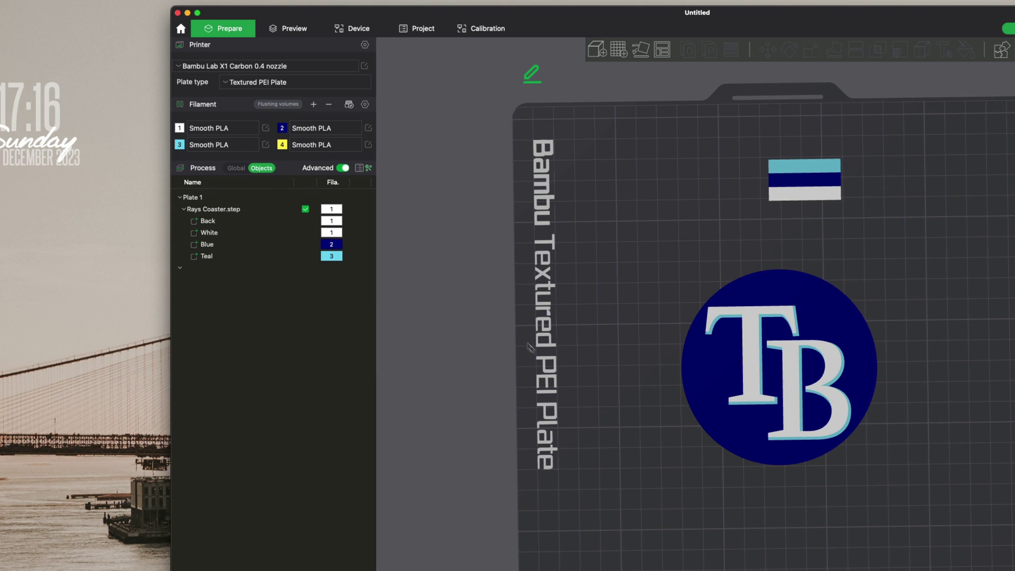
left_click_drag(531, 348, 569, 400)
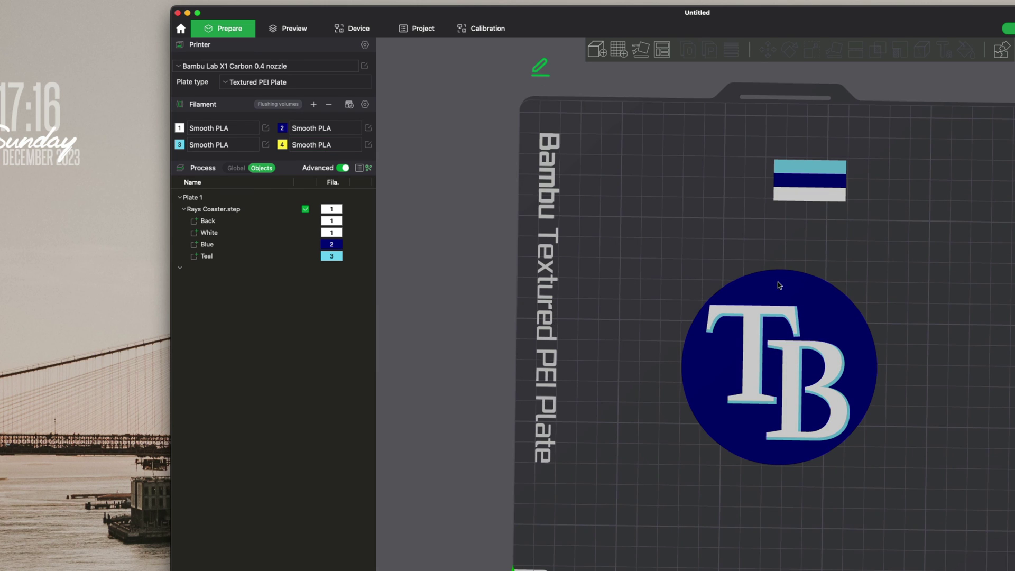
- Select the whole coaster and lay it on its TB logo face so it prints face down
left_click(767, 293)
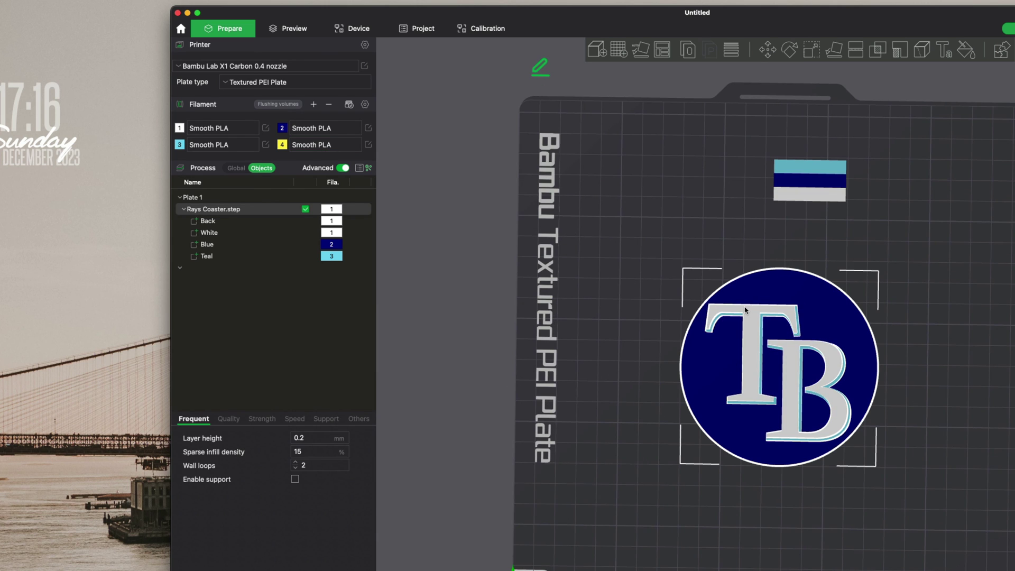
left_click_drag(774, 314, 705, 323)
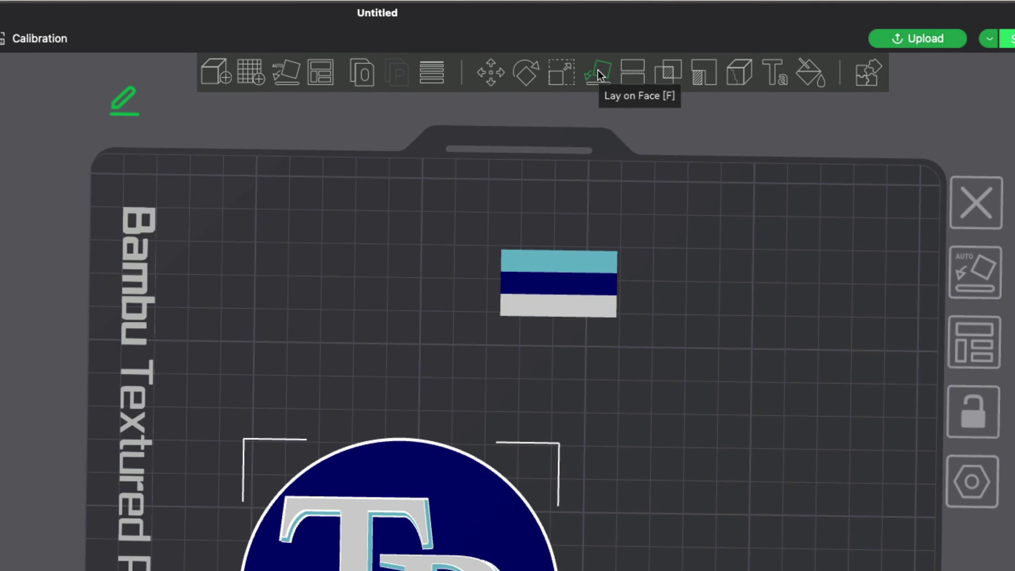
left_click(598, 70)
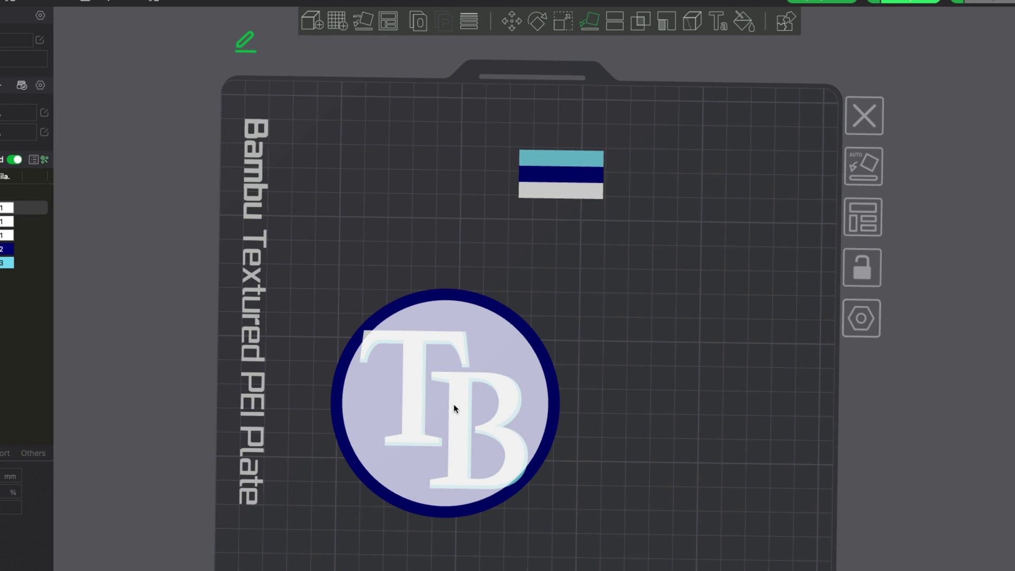
left_click(453, 404)
left_click_drag(661, 158, 657, 331)
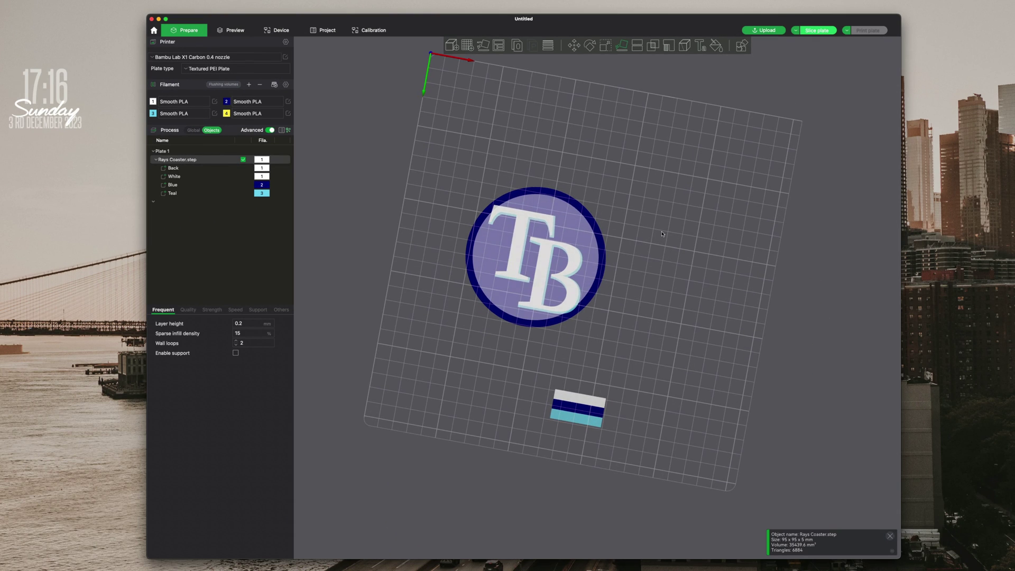
left_click_drag(662, 233, 655, 321)
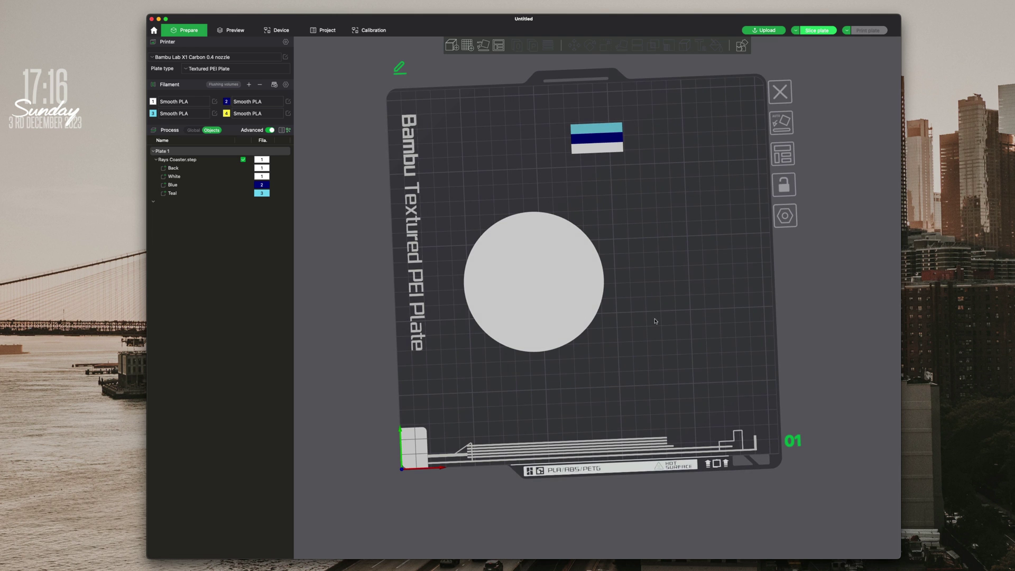
left_click_drag(575, 402, 589, 410)
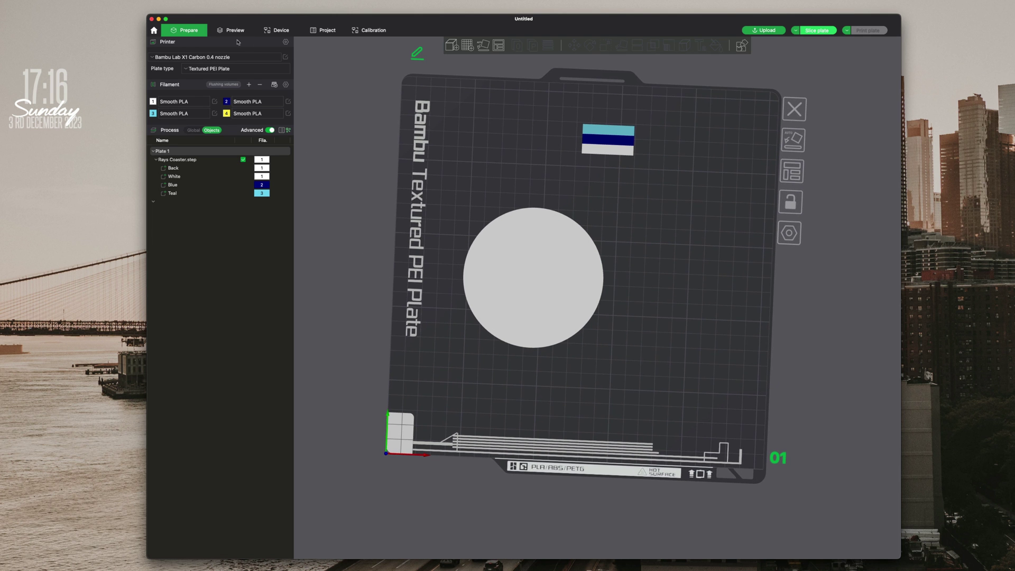
- Move the coaster toward the front-left corner of the build plate and check its logo from below
left_click_drag(519, 279, 478, 349)
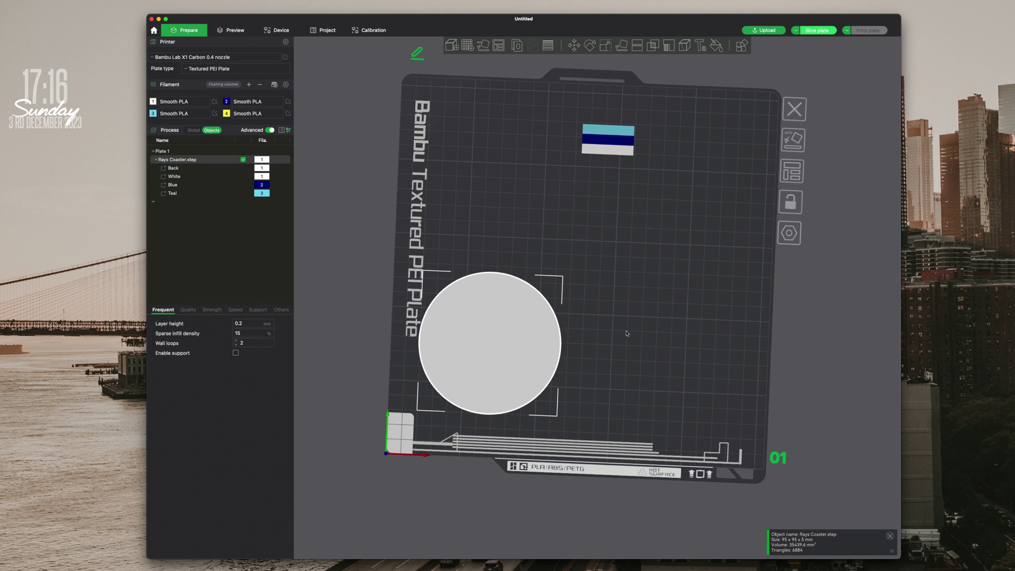
key("3")
key("1")
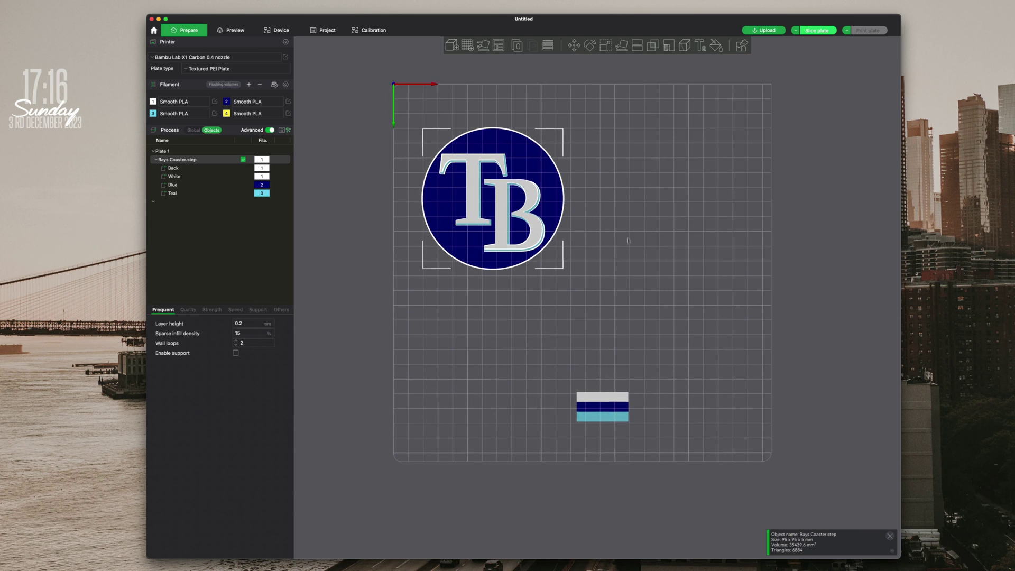
key("2")
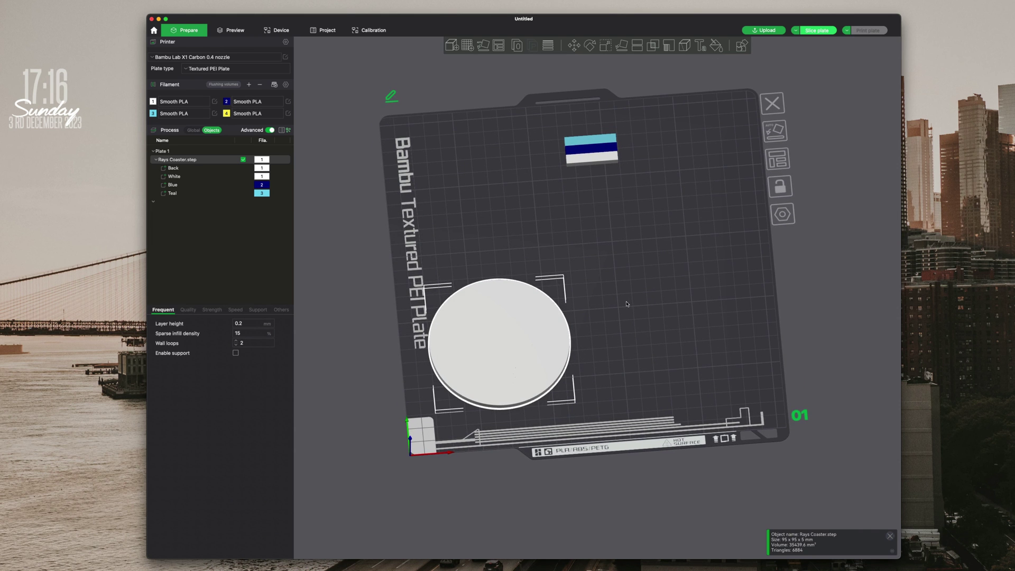
- Copy the coaster and paste three duplicates, placing them in the front-right, back-left and back-right areas of the build plate
key("super+c")
key("super+v")
left_click_drag(428, 317, 698, 310)
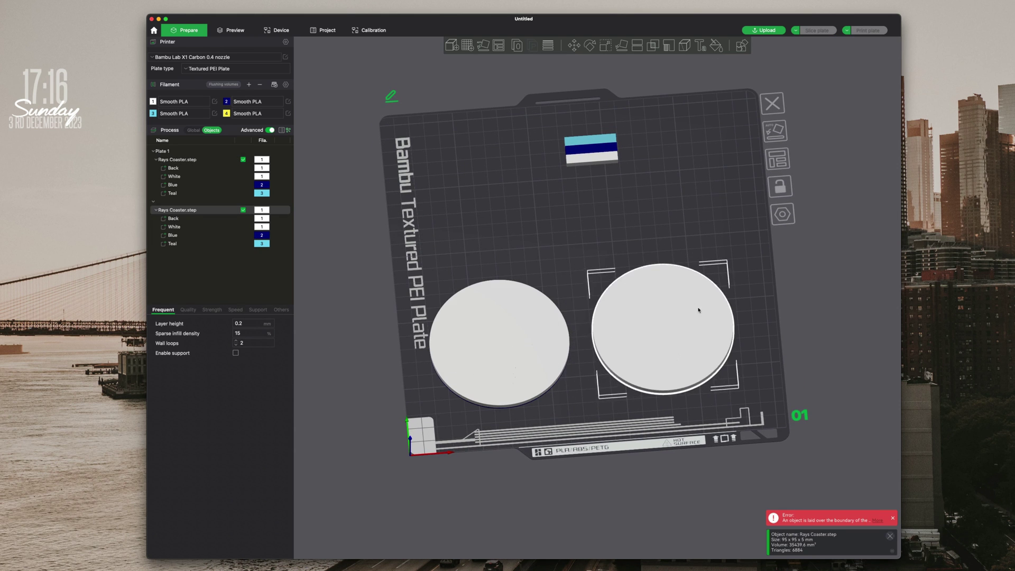
key("super+v")
left_click_drag(399, 312, 477, 157)
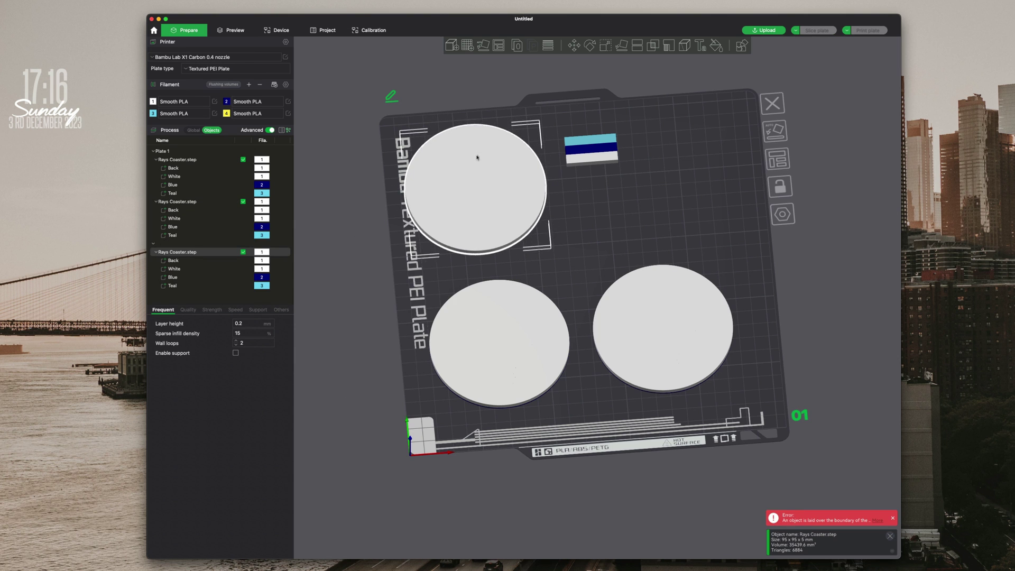
key("super+v")
left_click_drag(433, 305, 725, 166)
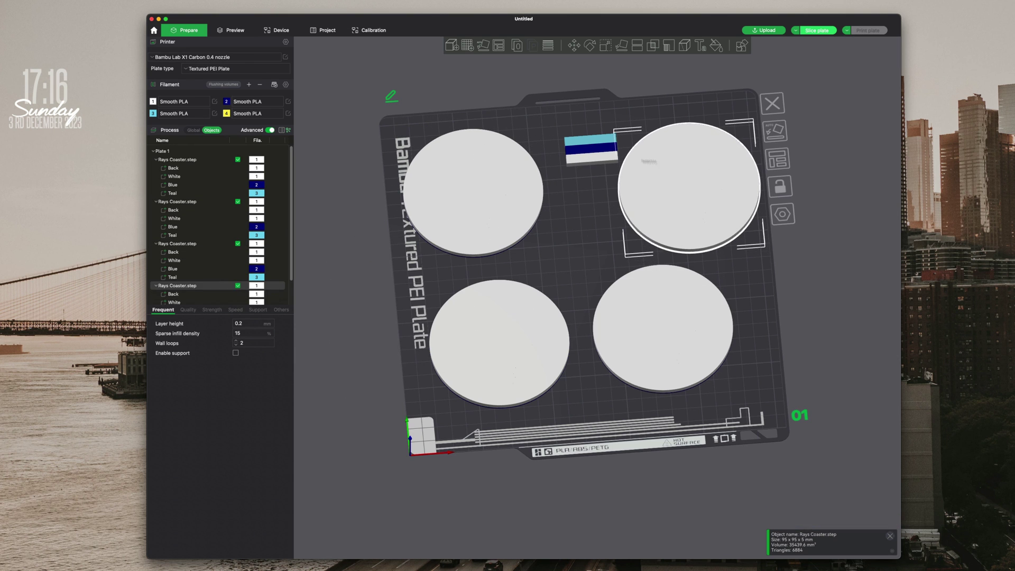
key("Escape")
- Spread the two front coasters further apart and toward the plate's front edge, and shift the prime tower between the back coasters
left_click_drag(512, 344, 481, 359)
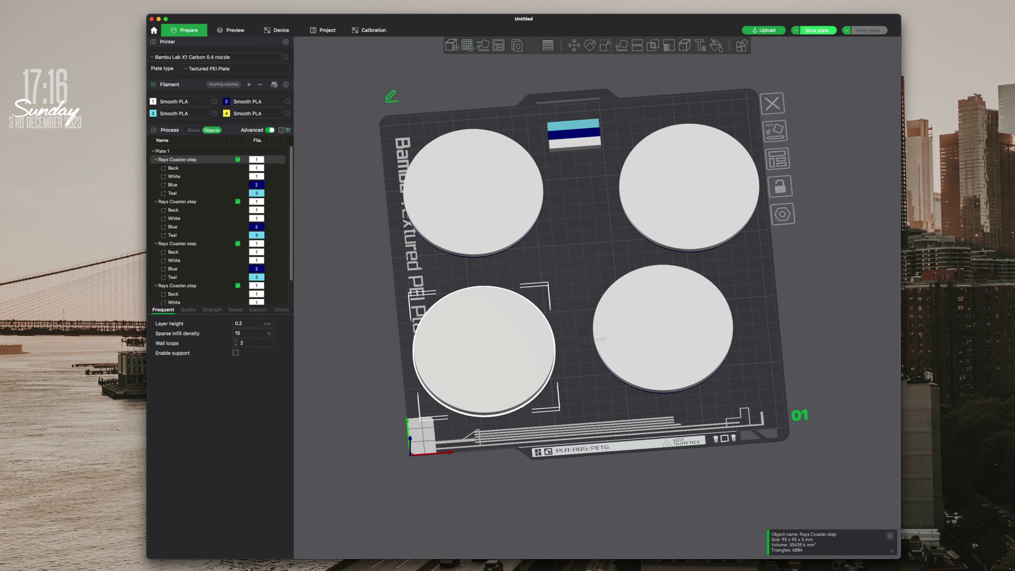
left_click_drag(696, 327, 723, 336)
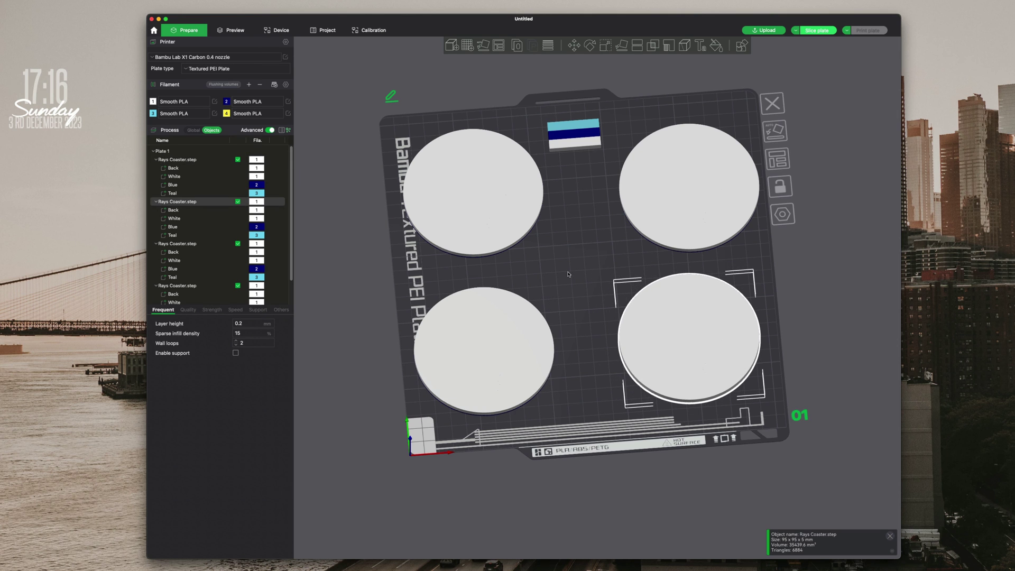
left_click_drag(568, 274, 568, 218)
- Return to the global process settings, slice the plate, and inspect the sliced logo faces up close
left_click(194, 130)
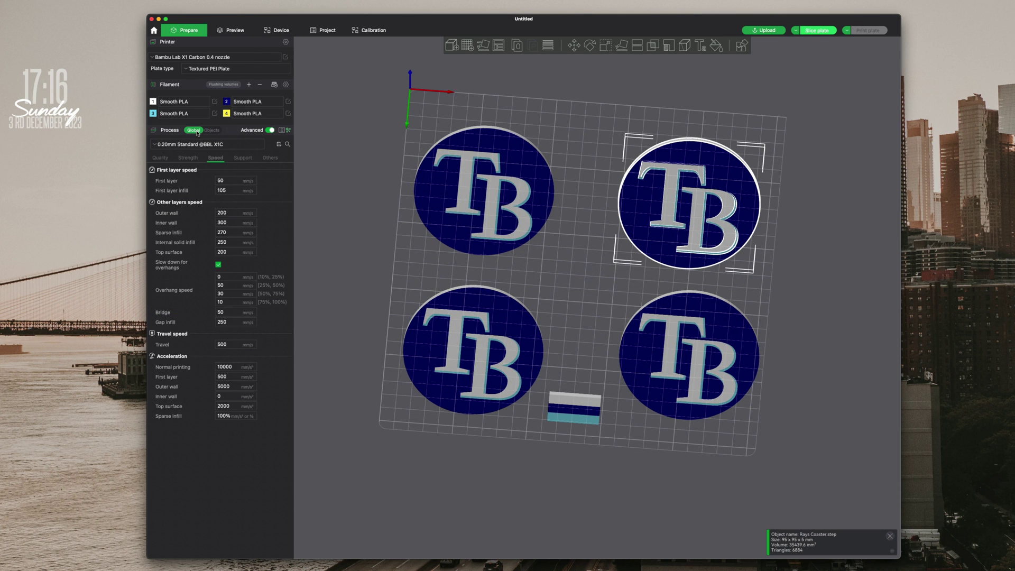
left_click(817, 30)
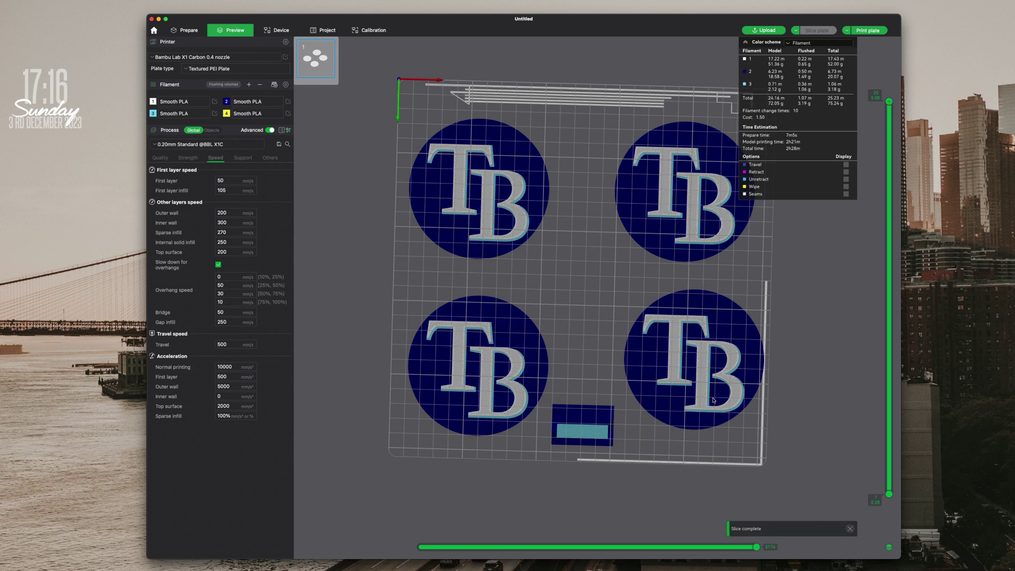
scroll(500, 172, "up", 8)
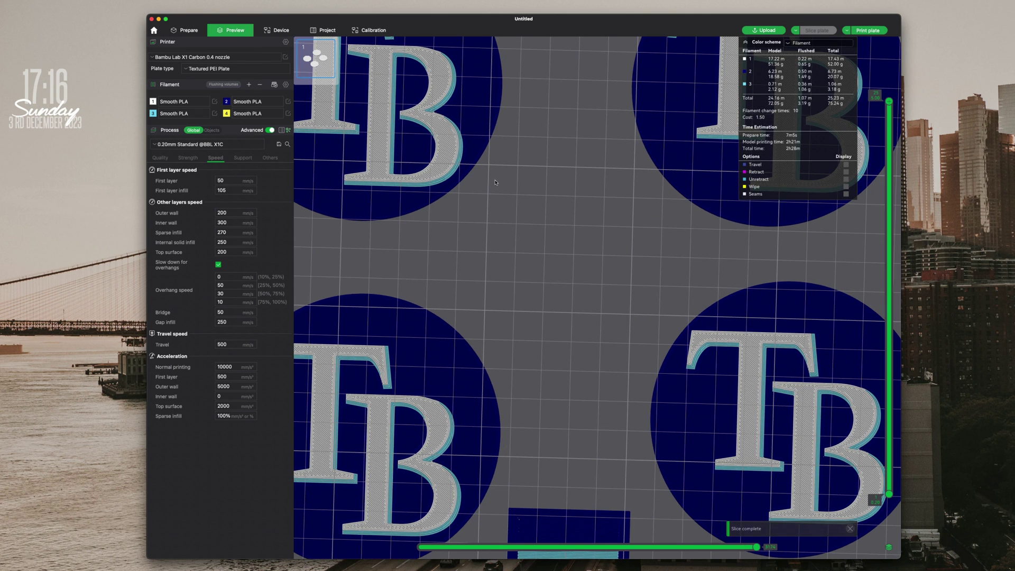
scroll(495, 183, "down", 8)
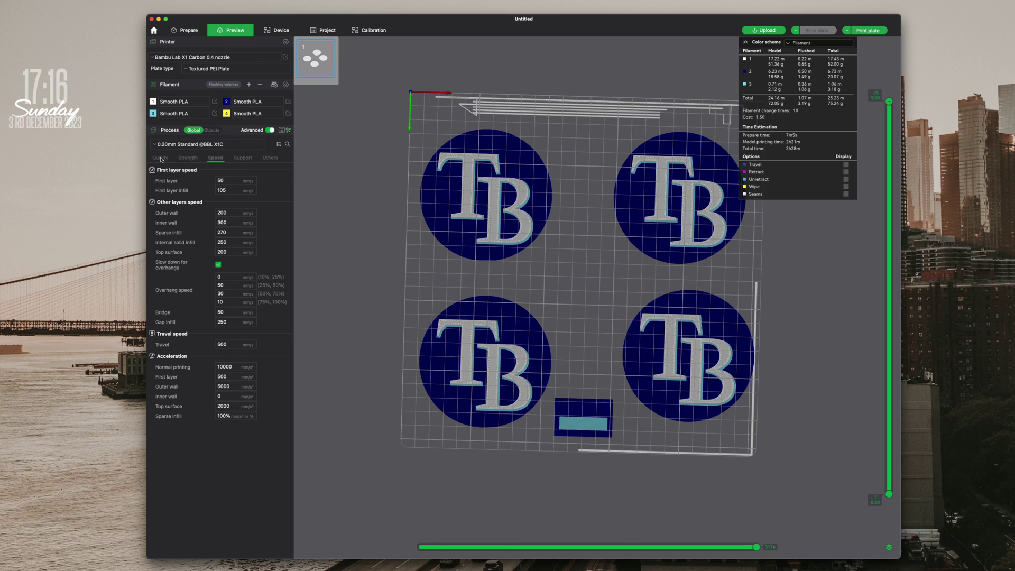
- Return to plate preparation and change the wall generator in the quality settings to Arachne
left_click(161, 157)
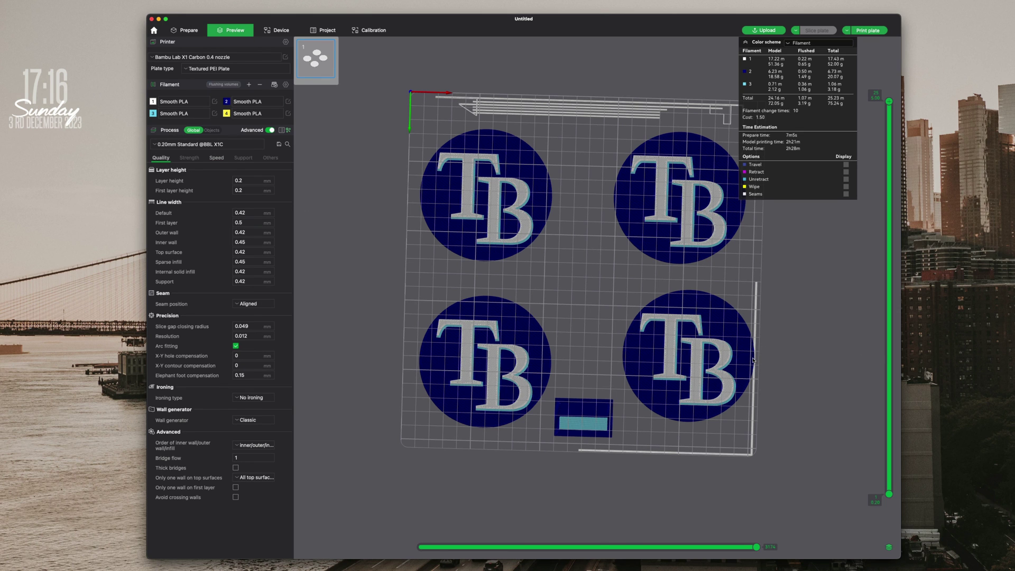
scroll(659, 166, "up", 1)
scroll(725, 326, "up", 2)
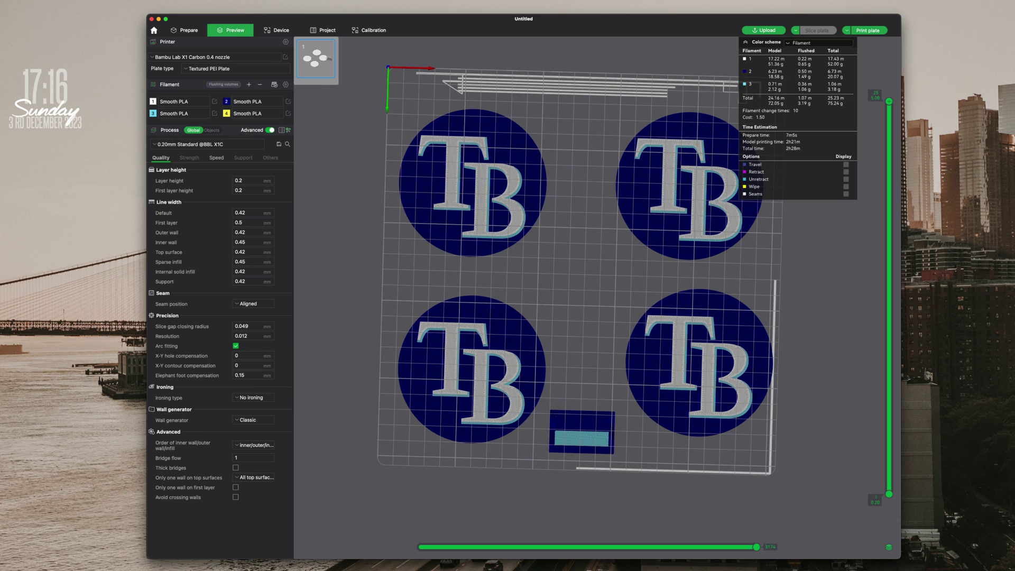
left_click(184, 30)
left_click(709, 347)
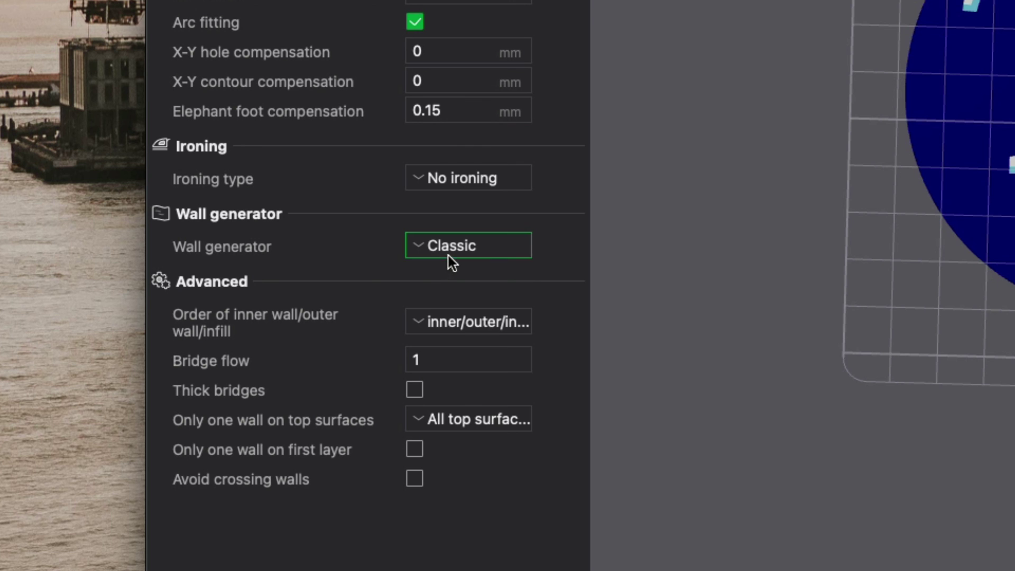
left_click(449, 254)
left_click(455, 307)
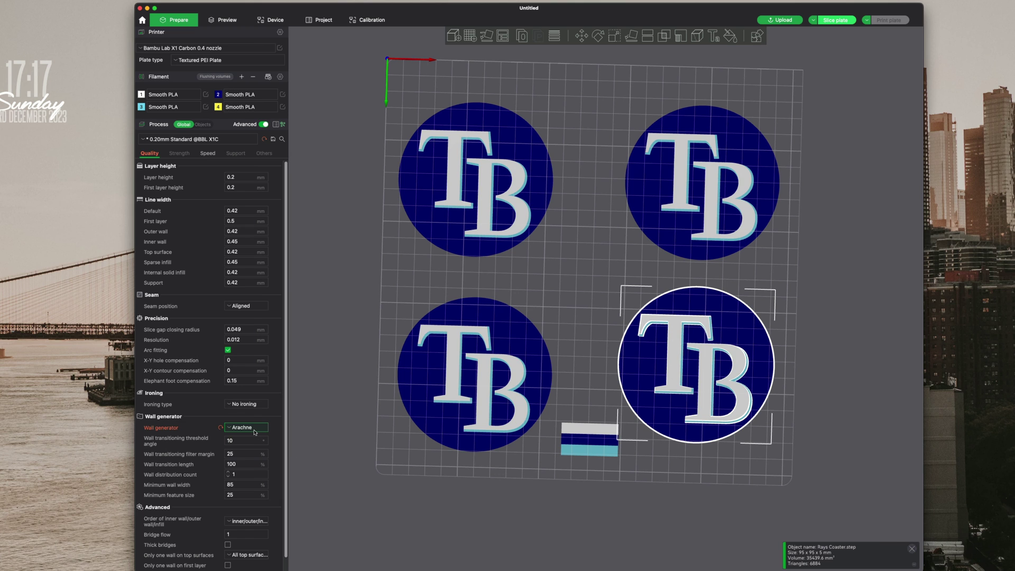
- Review the remaining quality and strength settings, and slice the plate again
scroll(254, 433, "down", 1)
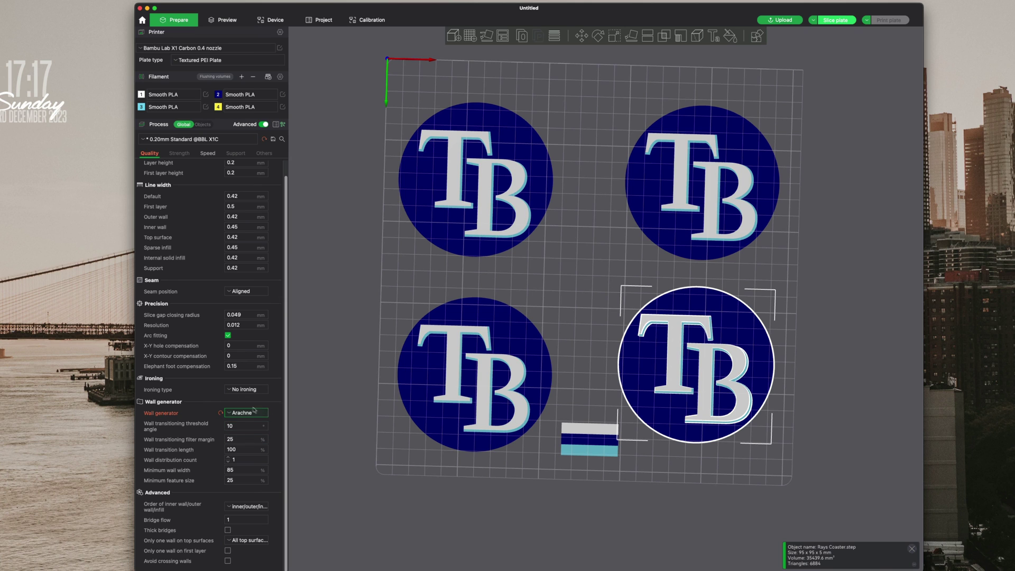
scroll(212, 291, "up", 1)
left_click(178, 153)
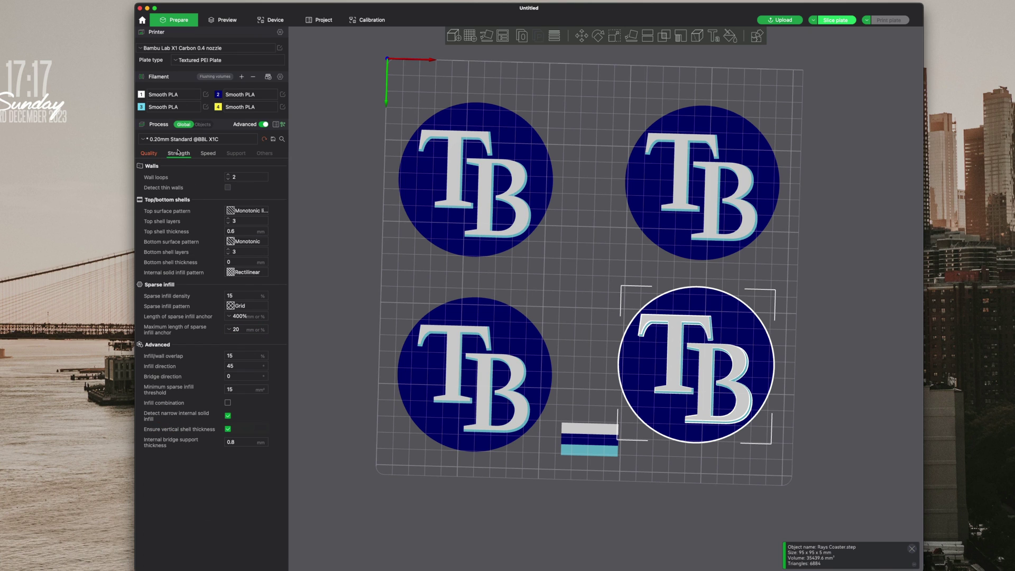
left_click(846, 21)
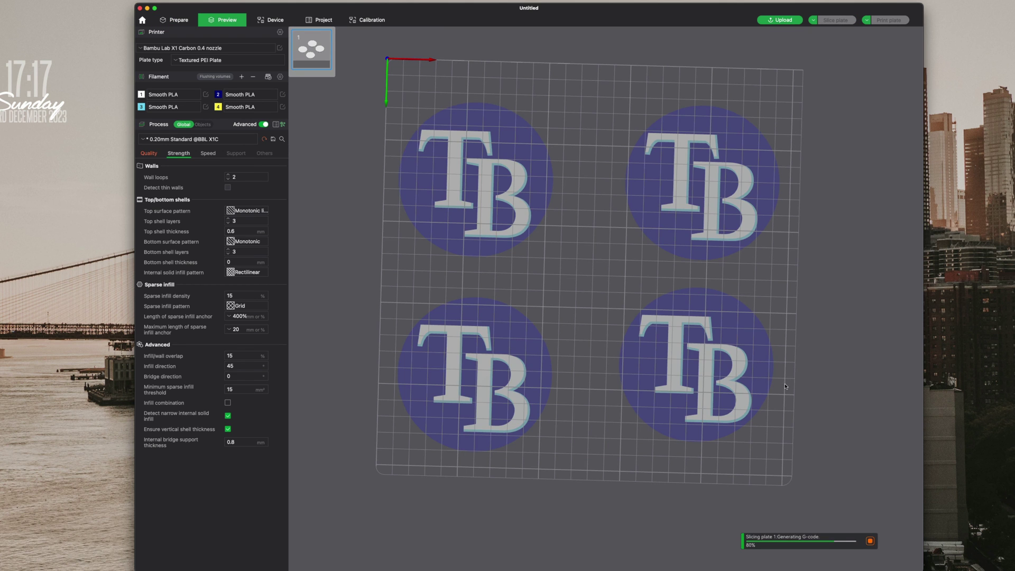
- Inspect the new slice's logo outlines from below, review the filament change and time estimates, and view the plate from above
scroll(767, 385, "up", 8)
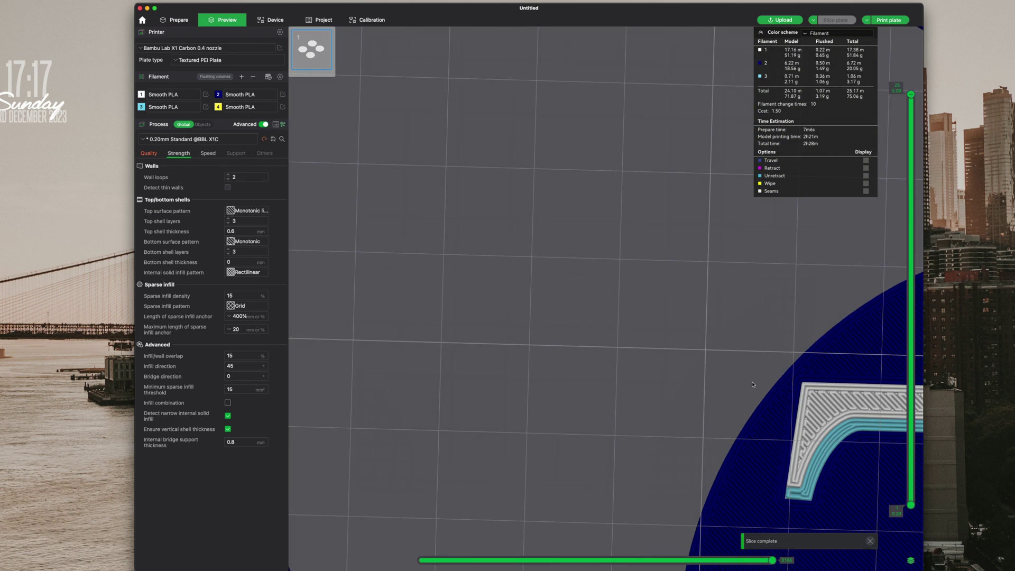
scroll(753, 384, "down", 8)
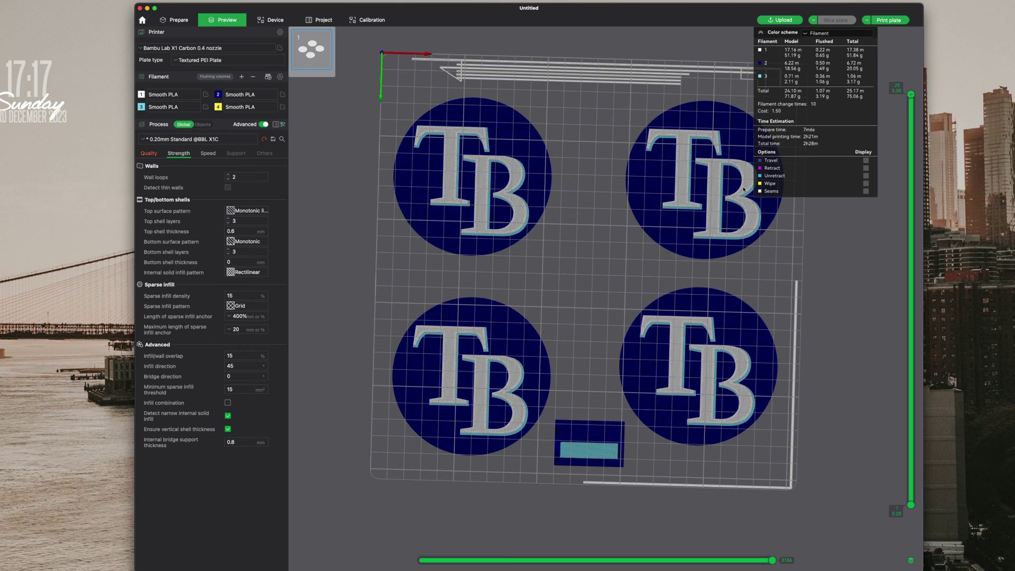
mouse_move(492, 298)
left_mouse_down()
mouse_move(501, 288)
mouse_move(492, 287)
left_mouse_up()
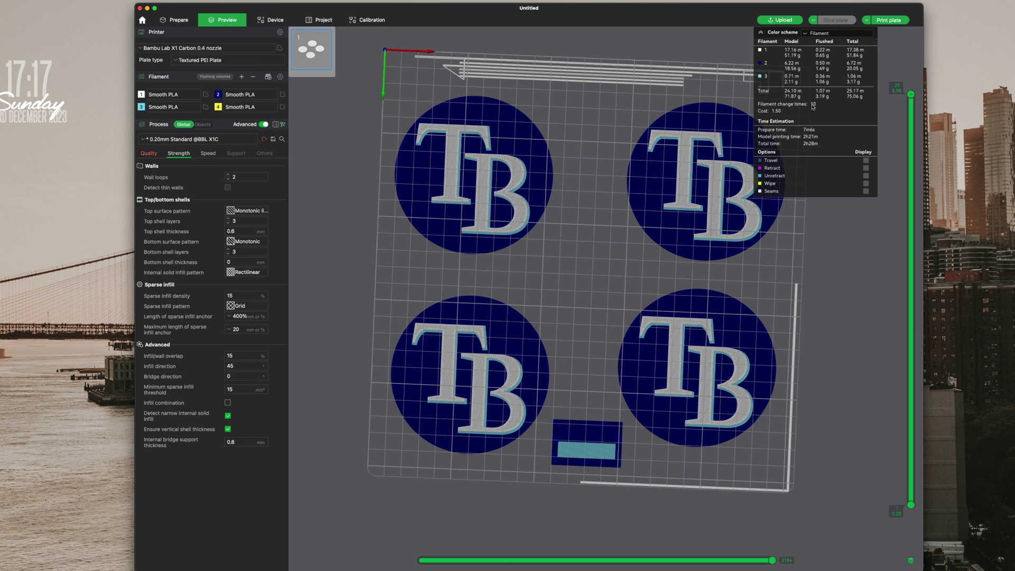
key("2")
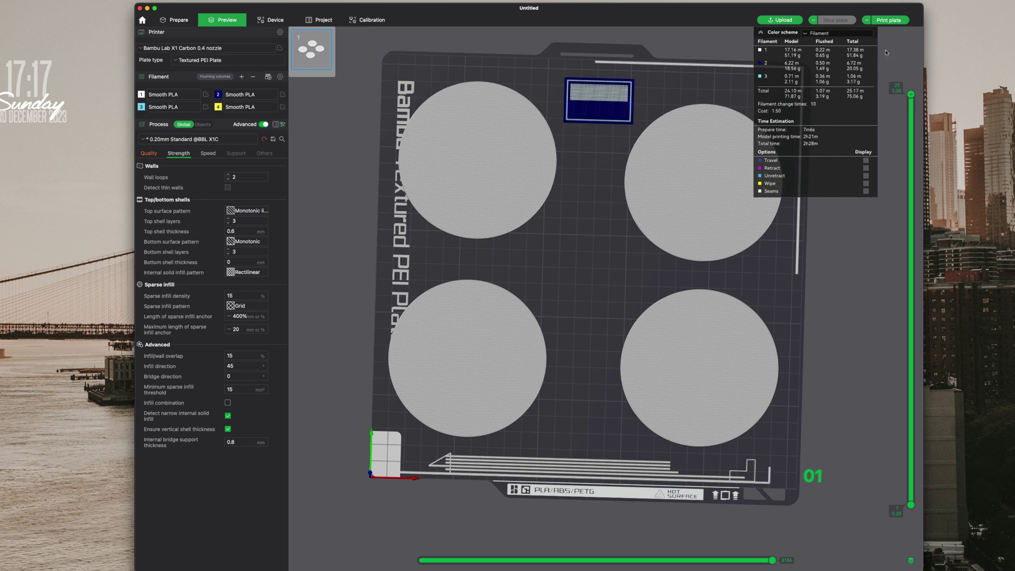
- Send the plate to the Orangy printer with bed leveling and AMS enabled, proceeding despite the printer type mismatch
left_click(889, 20)
left_click(482, 378)
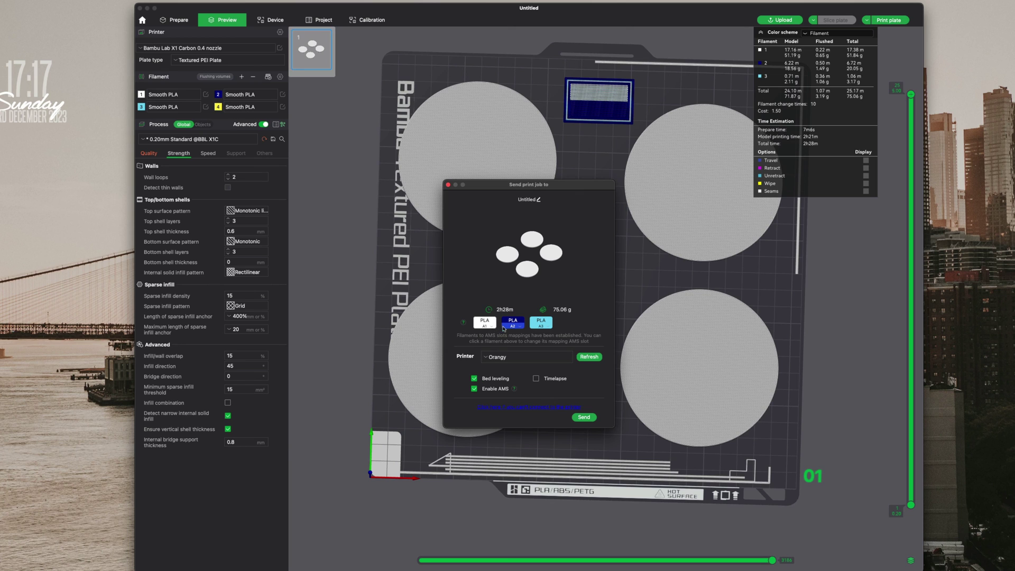
left_click(584, 417)
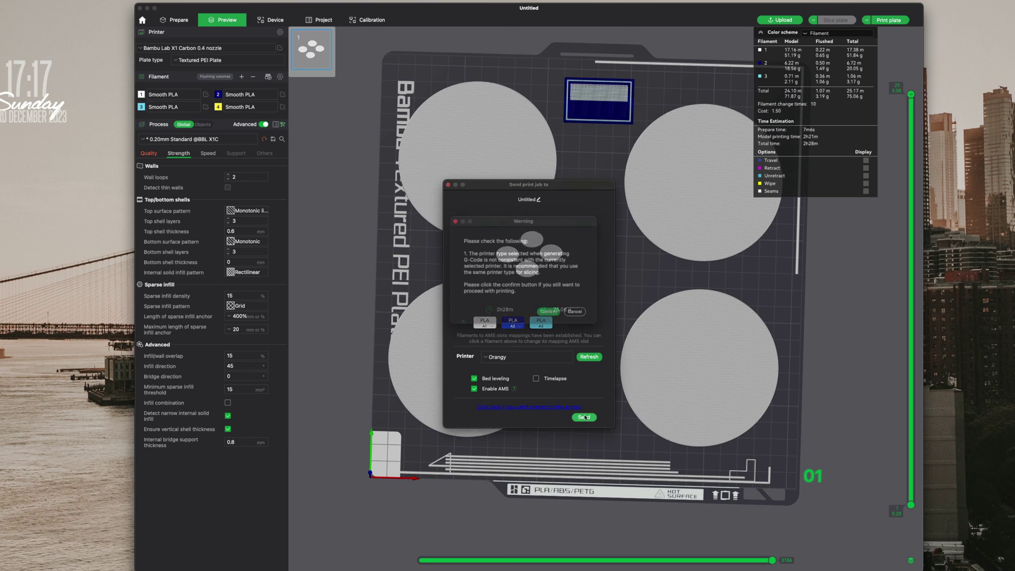
left_click(545, 313)
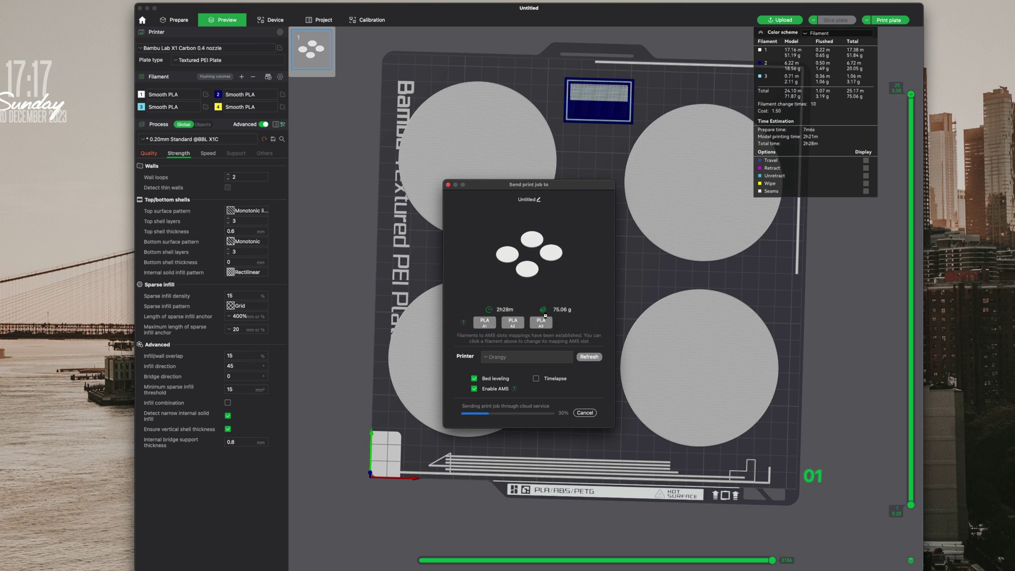